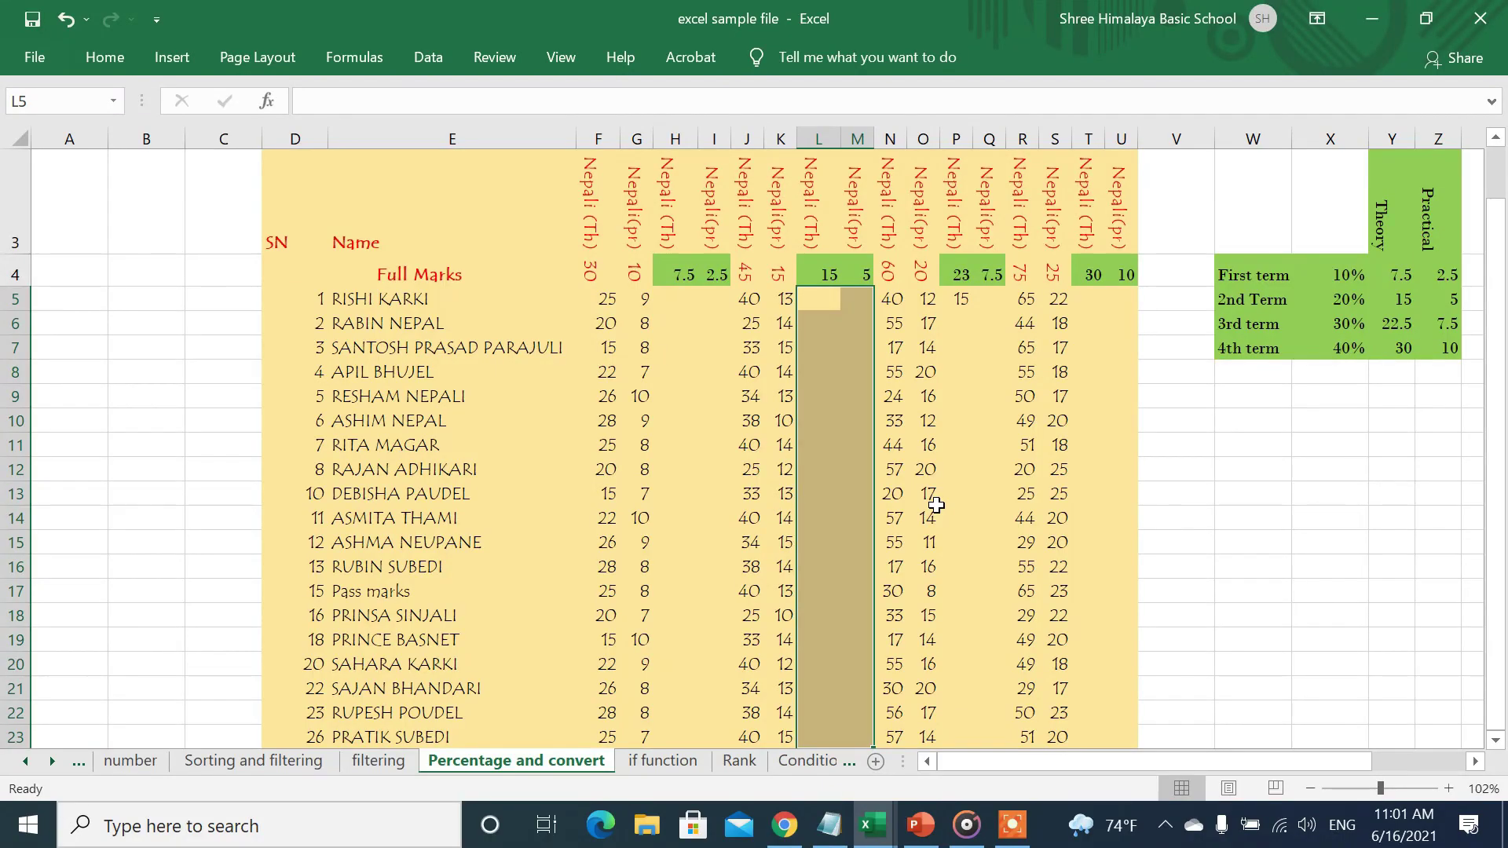
# Check the First term weightage value and select H5 for the first converted theory mark.
pyautogui.scroll(1, 936, 505)
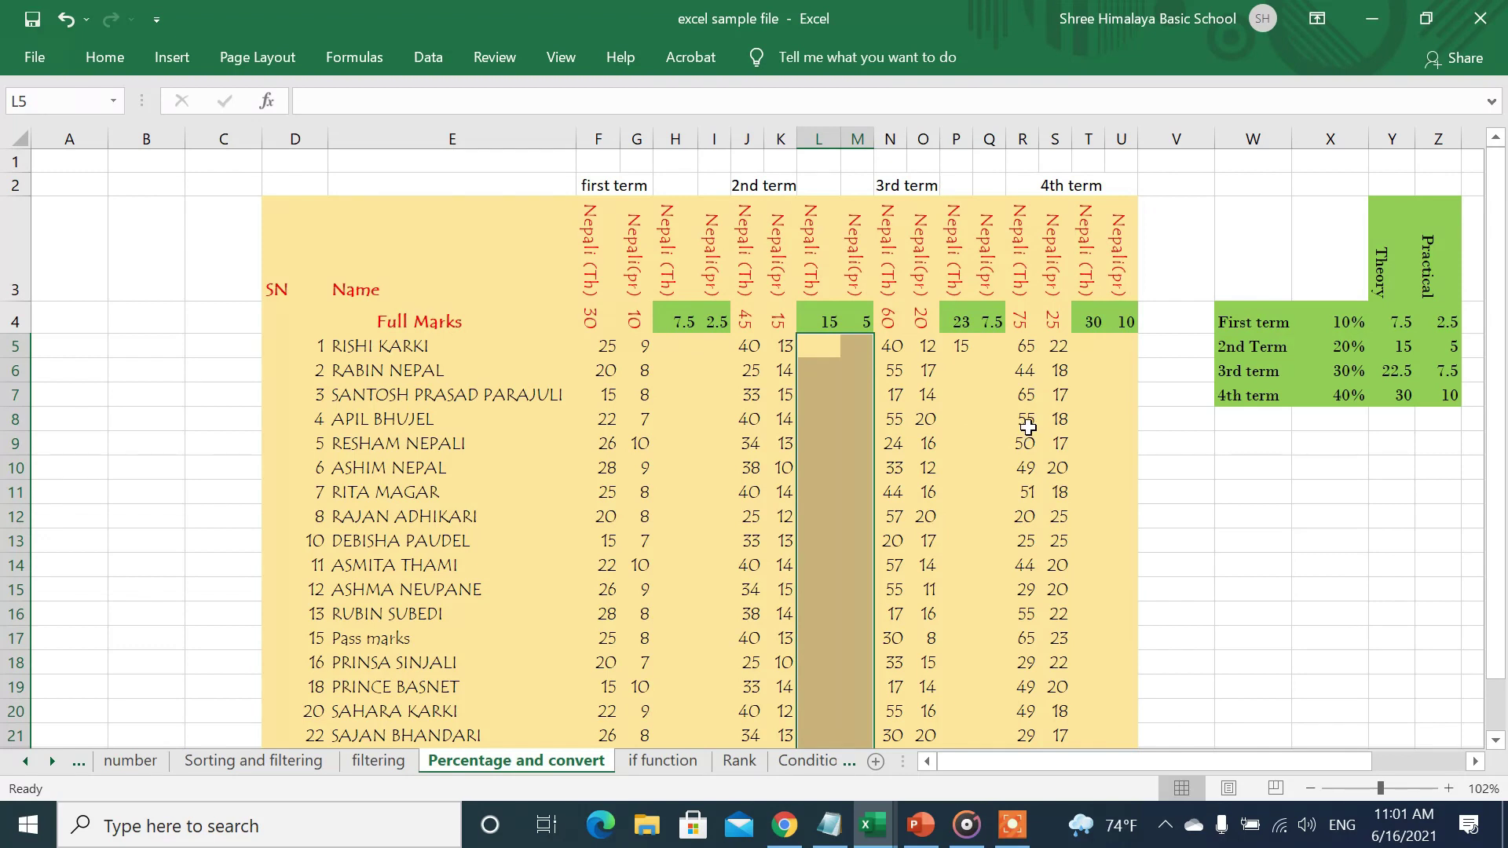
pyautogui.click(1357, 320)
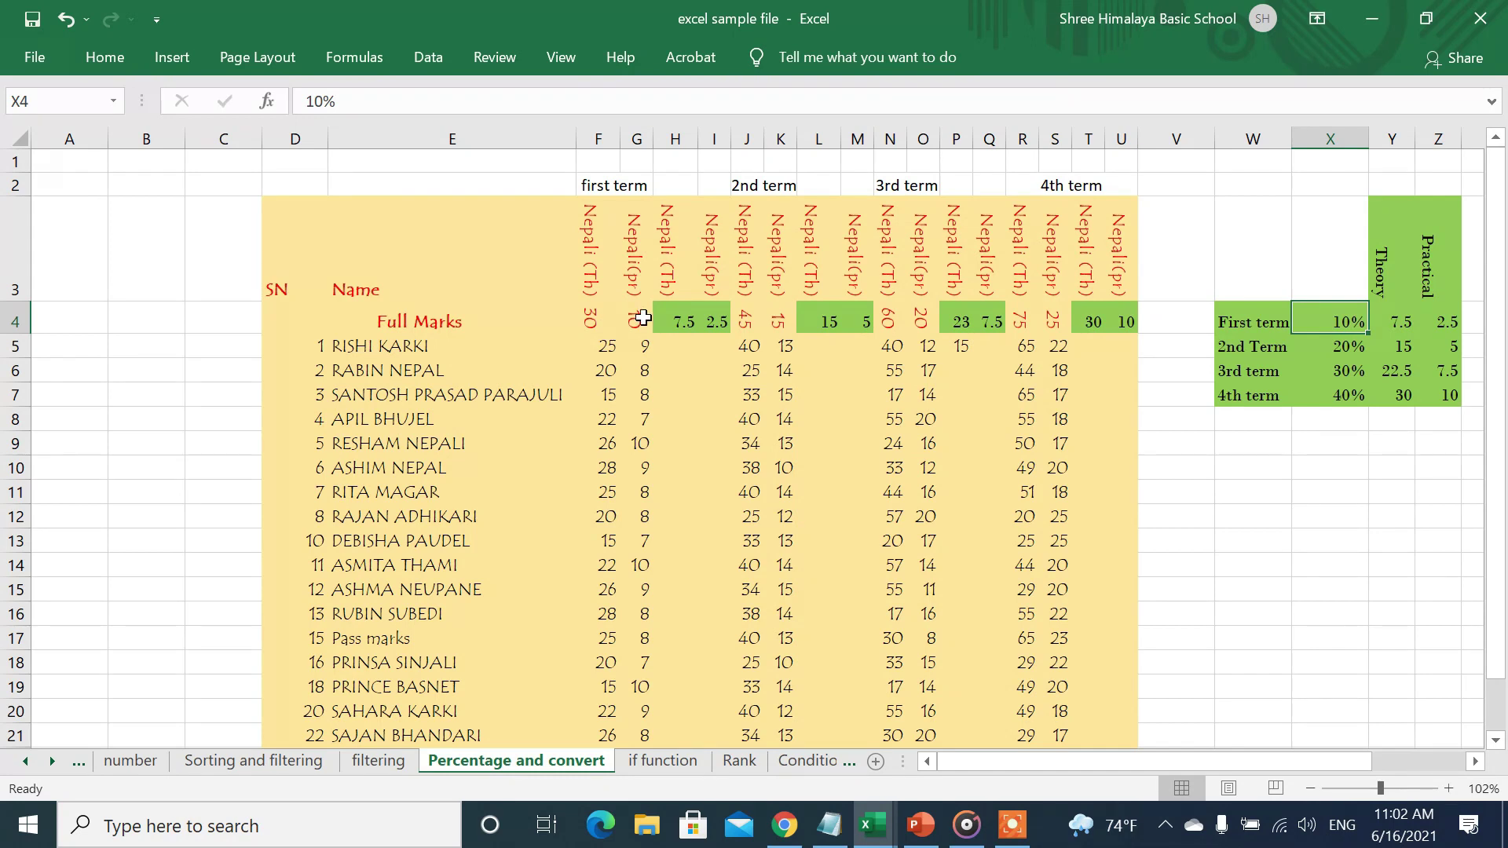
pyautogui.click(678, 350)
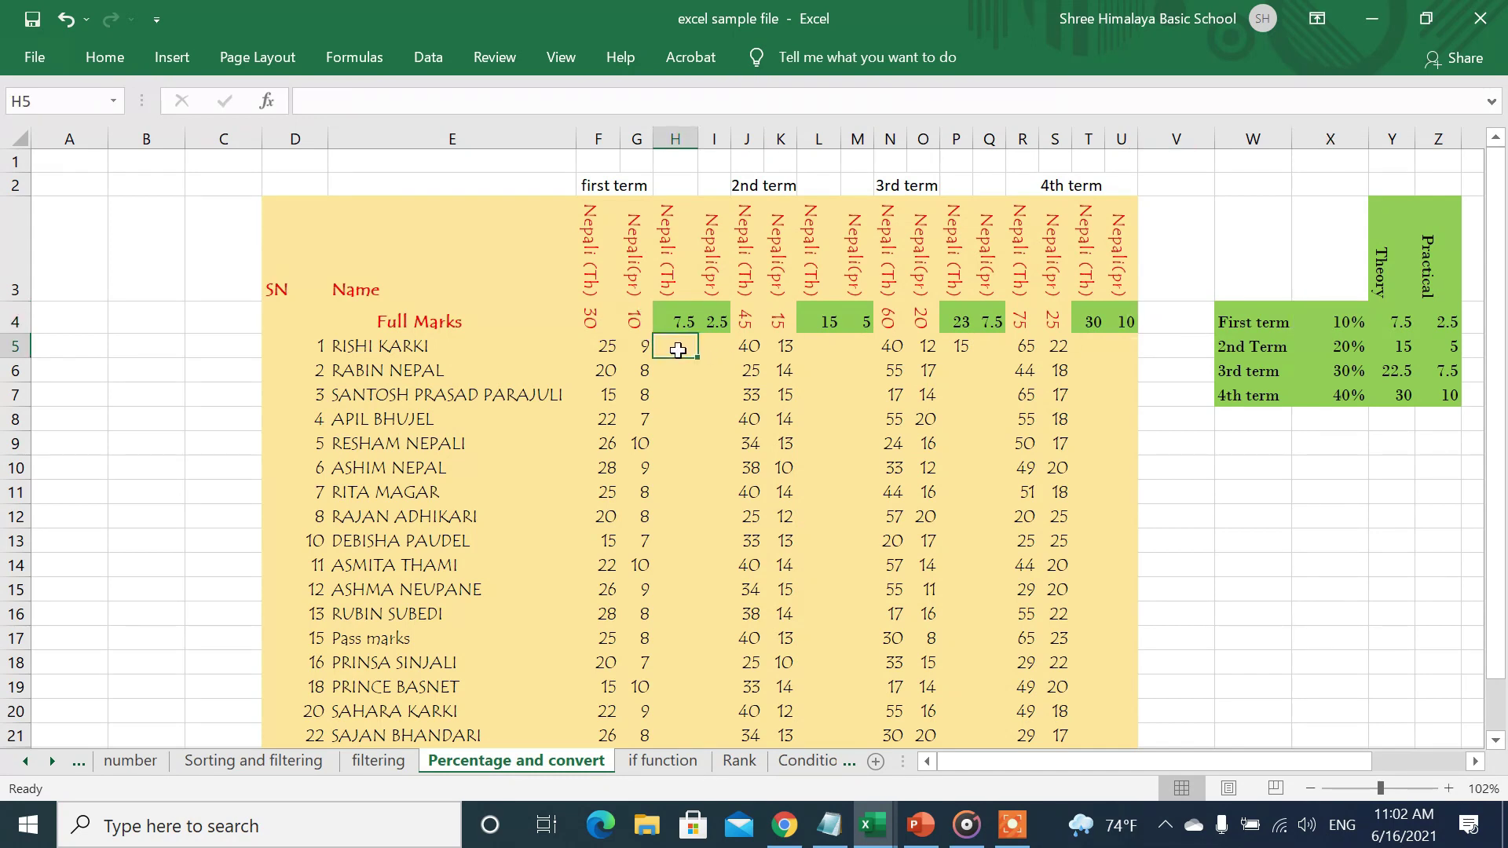
# Zoom the marks sheet to about 169% around H5, showing columns E–V and rows 3–13.
pyautogui.keyDown('ctrl'); pyautogui.scroll(10, 678, 350); pyautogui.keyUp('ctrl')
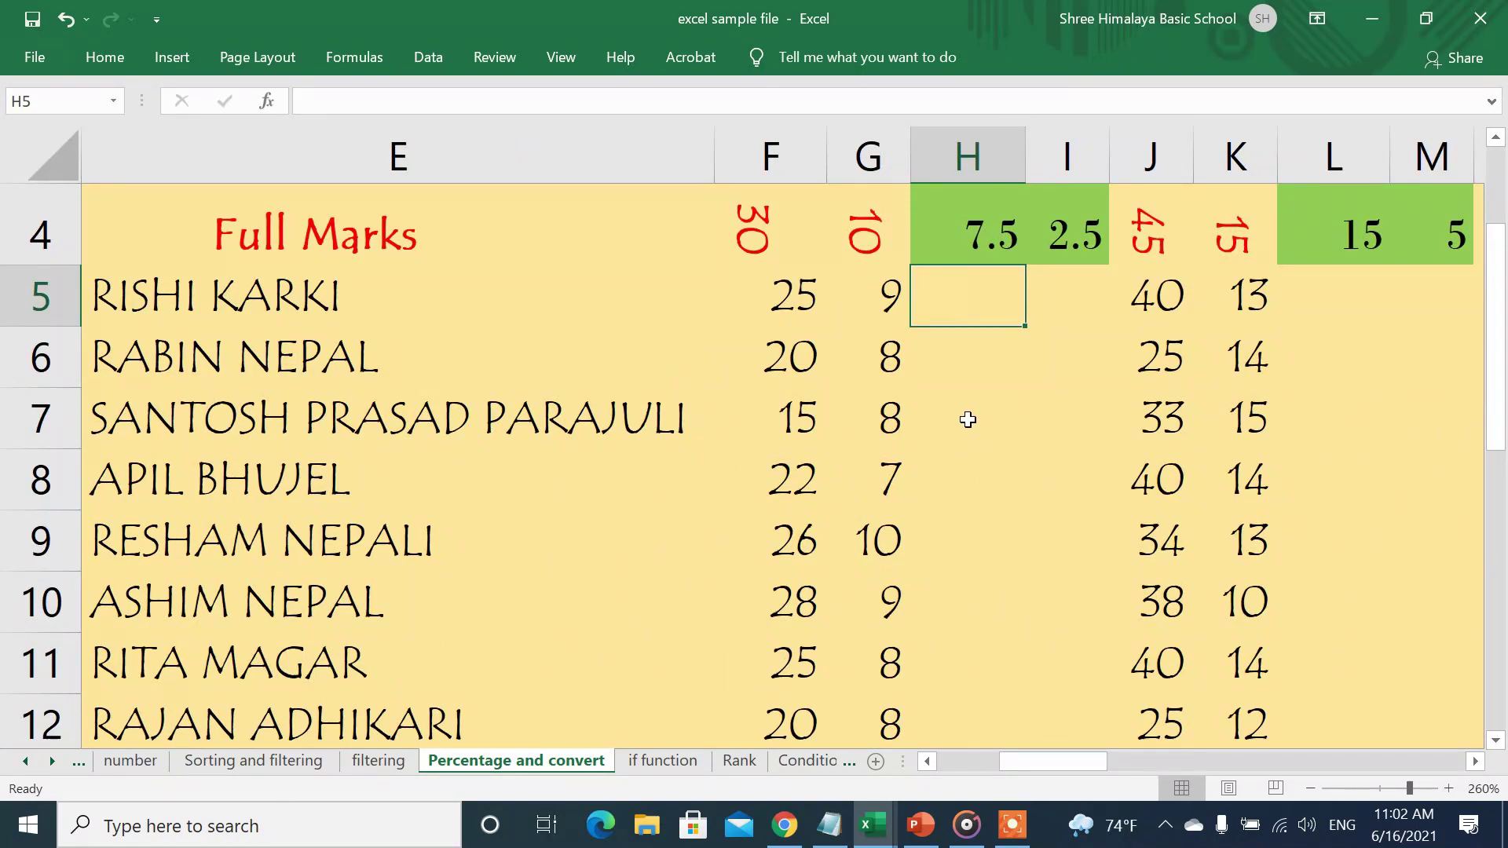
pyautogui.keyDown('ctrl'); pyautogui.scroll(9, 968, 419); pyautogui.keyUp('ctrl')
pyautogui.keyDown('ctrl'); pyautogui.scroll(-10, 968, 419); pyautogui.keyUp('ctrl')
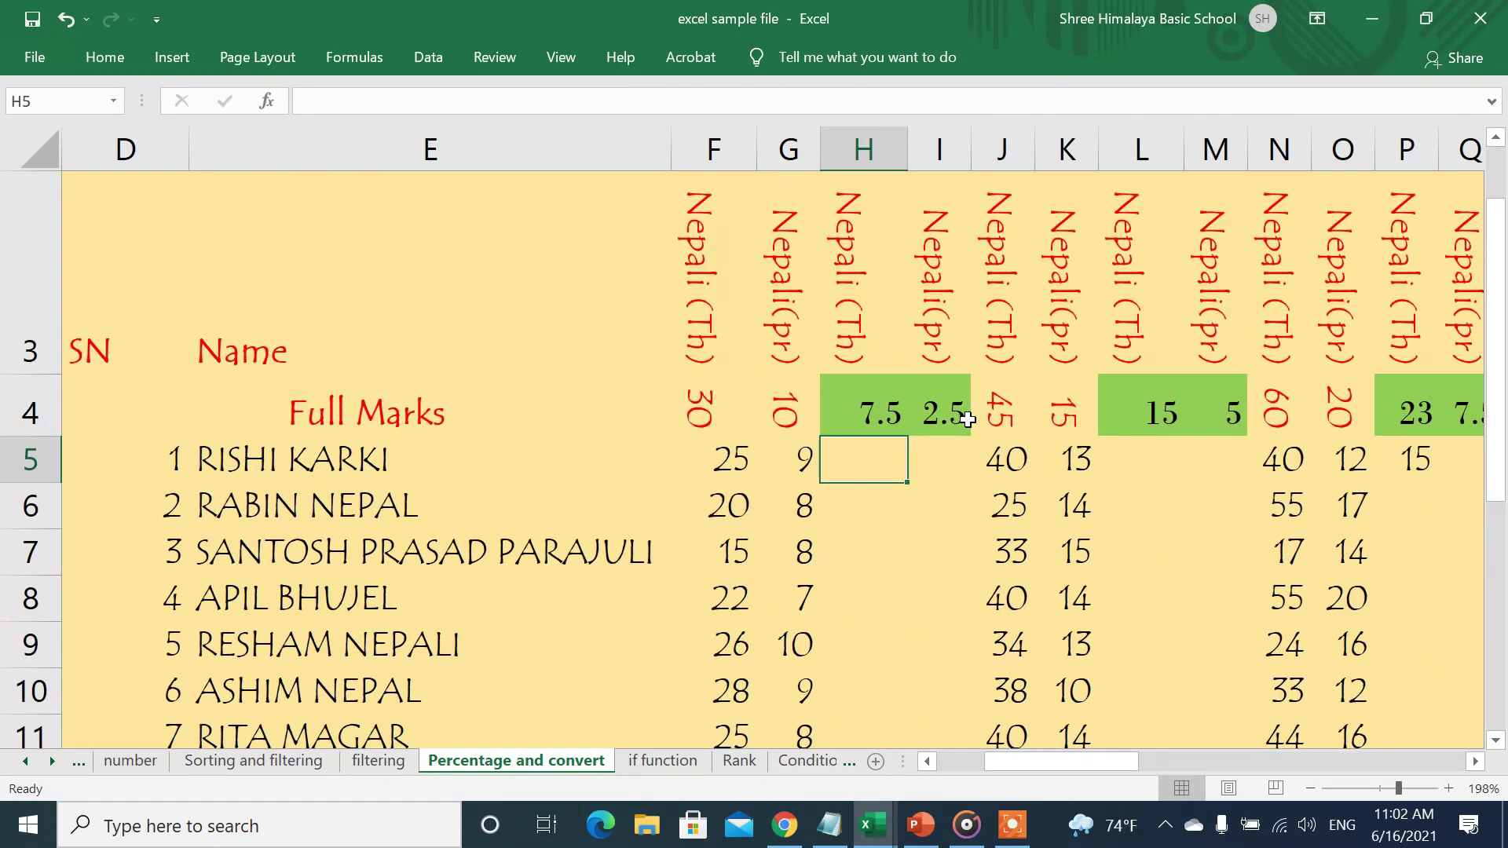
pyautogui.keyDown('ctrl'); pyautogui.scroll(9, 967, 420); pyautogui.keyUp('ctrl')
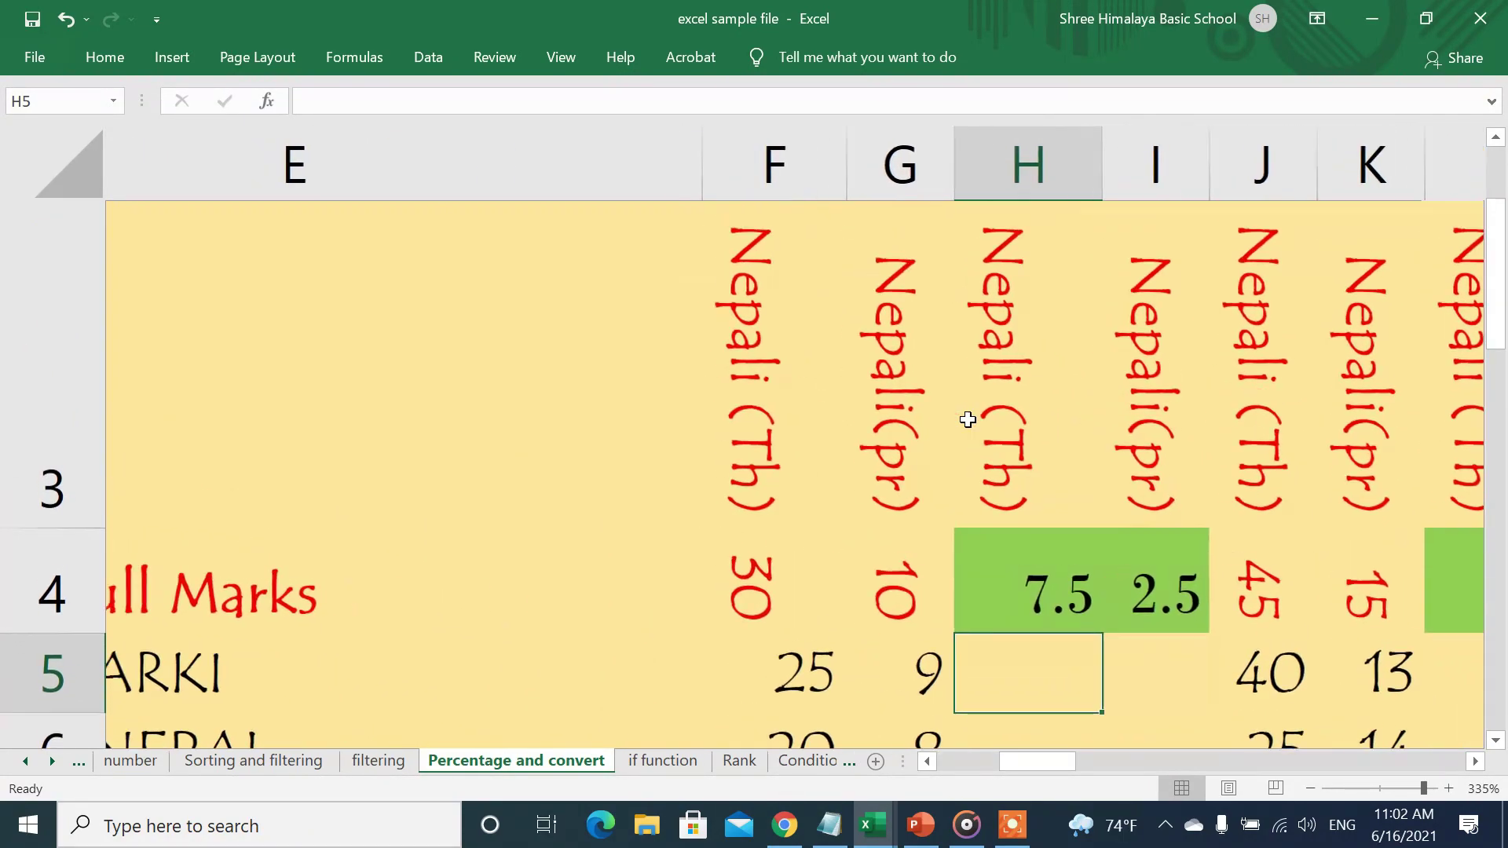
pyautogui.hscroll(3, 967, 419)
pyautogui.scroll(-1, 968, 420)
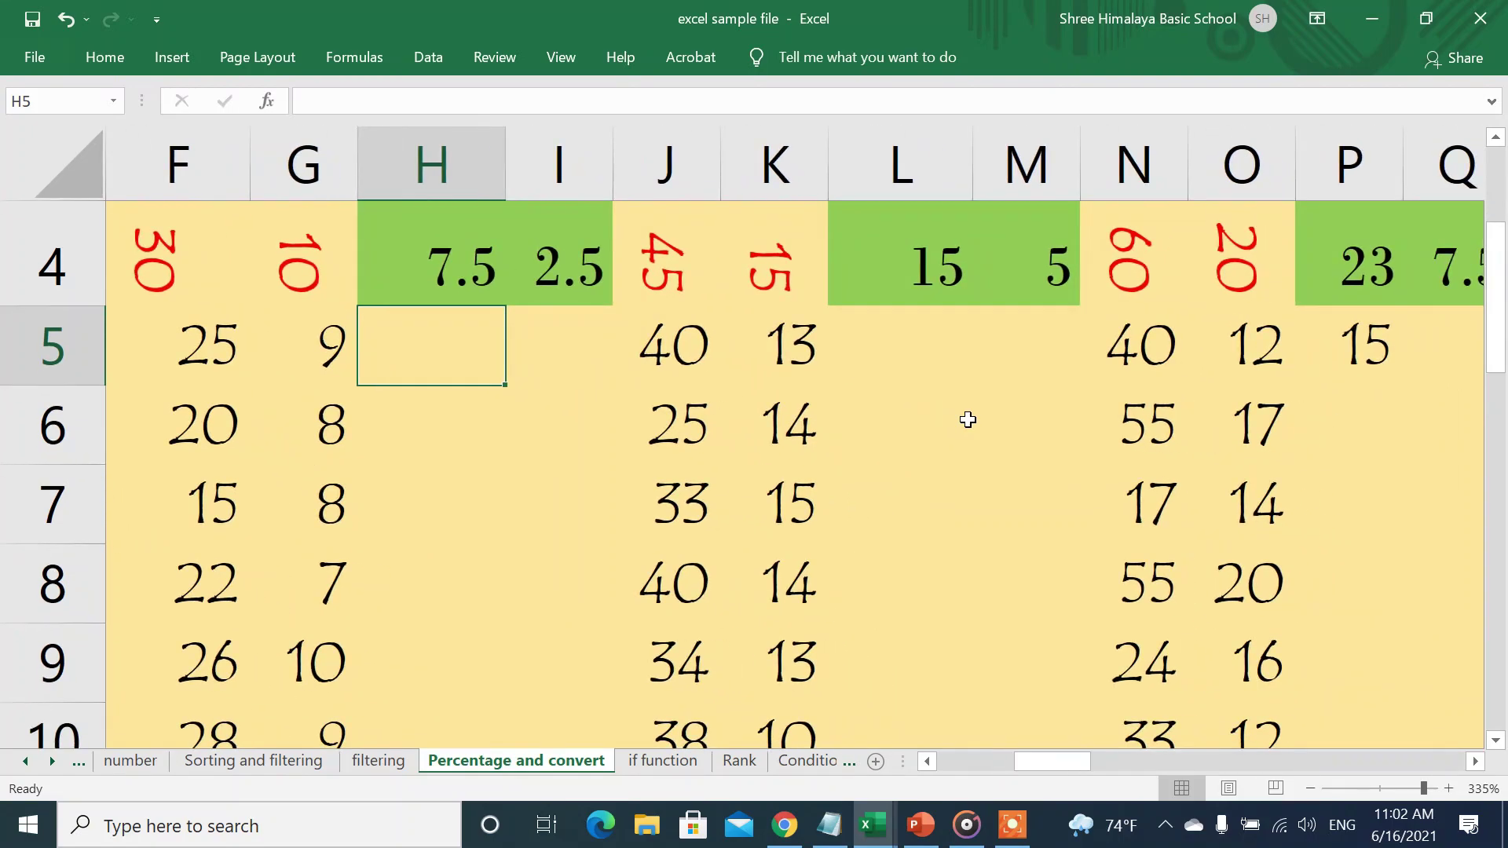
pyautogui.keyDown('ctrl'); pyautogui.scroll(-10, 967, 419); pyautogui.keyUp('ctrl')
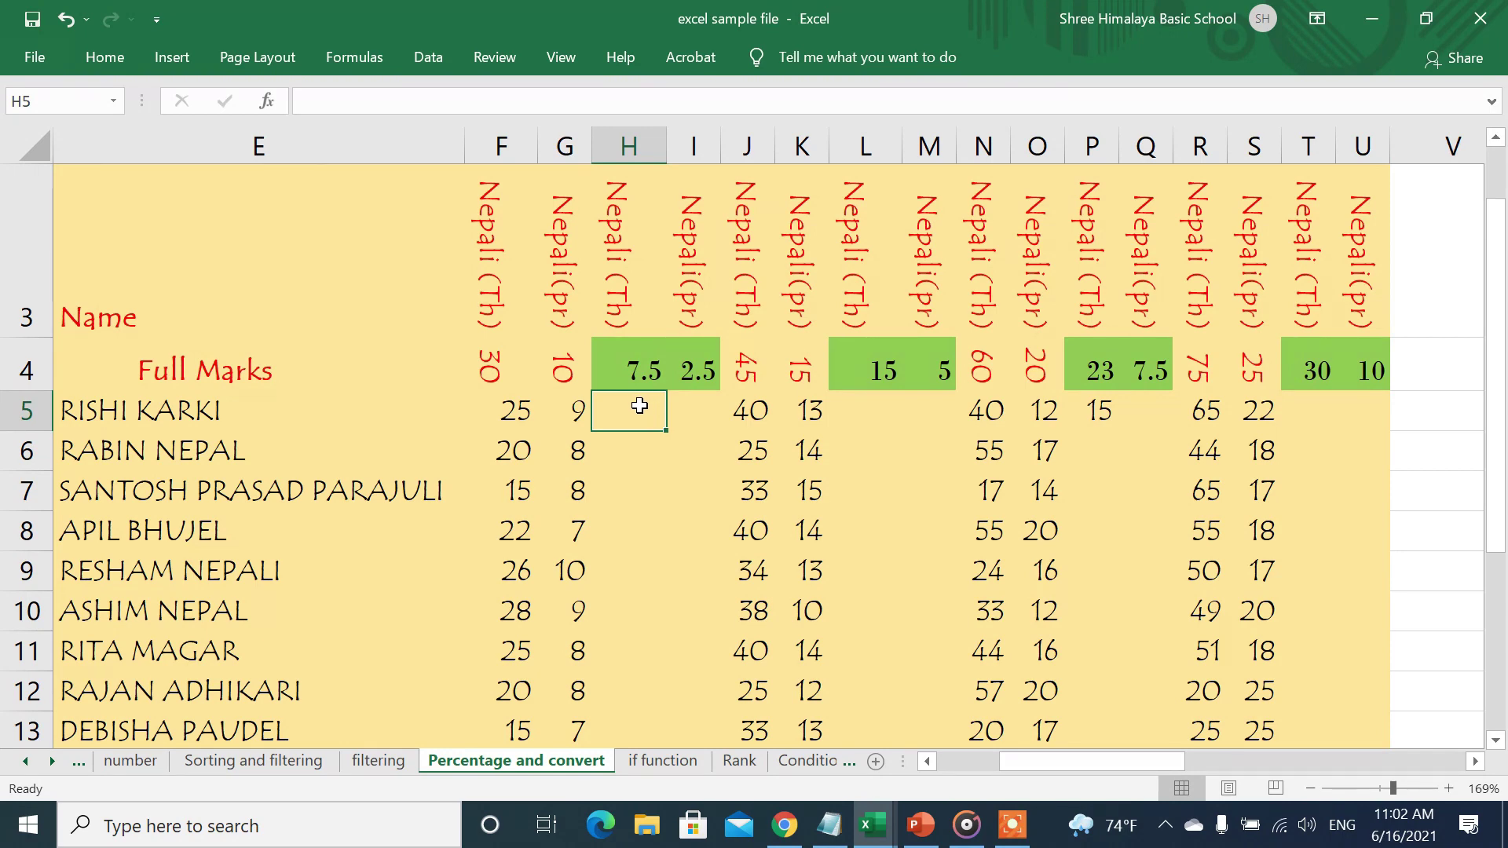
# Enter =F5/30*7.5 in H5 and fill it down column H (6.3, 5, 3.8…).
pyautogui.write('=')
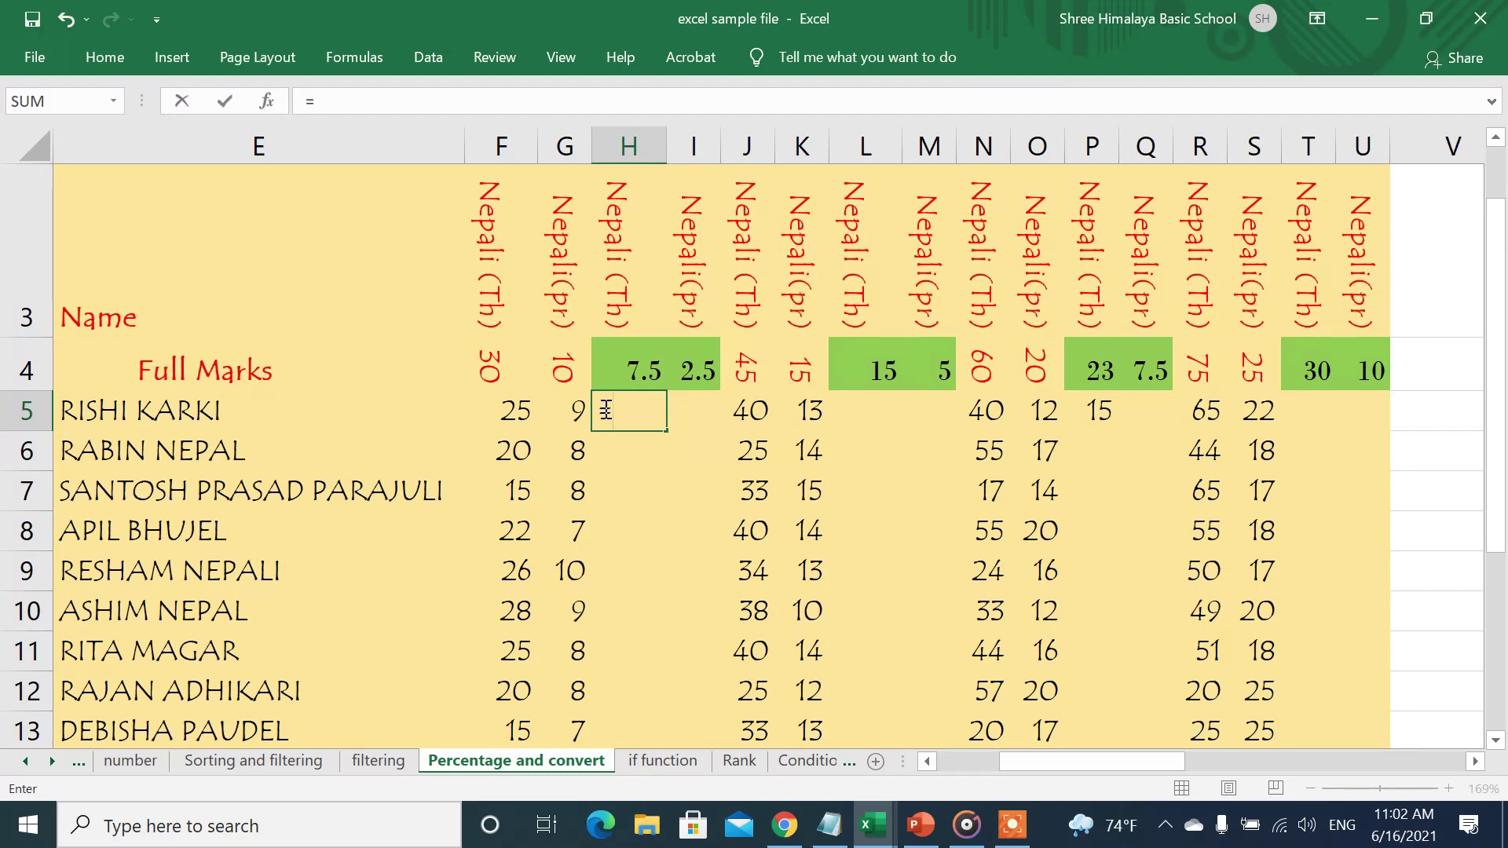
pyautogui.click(515, 412)
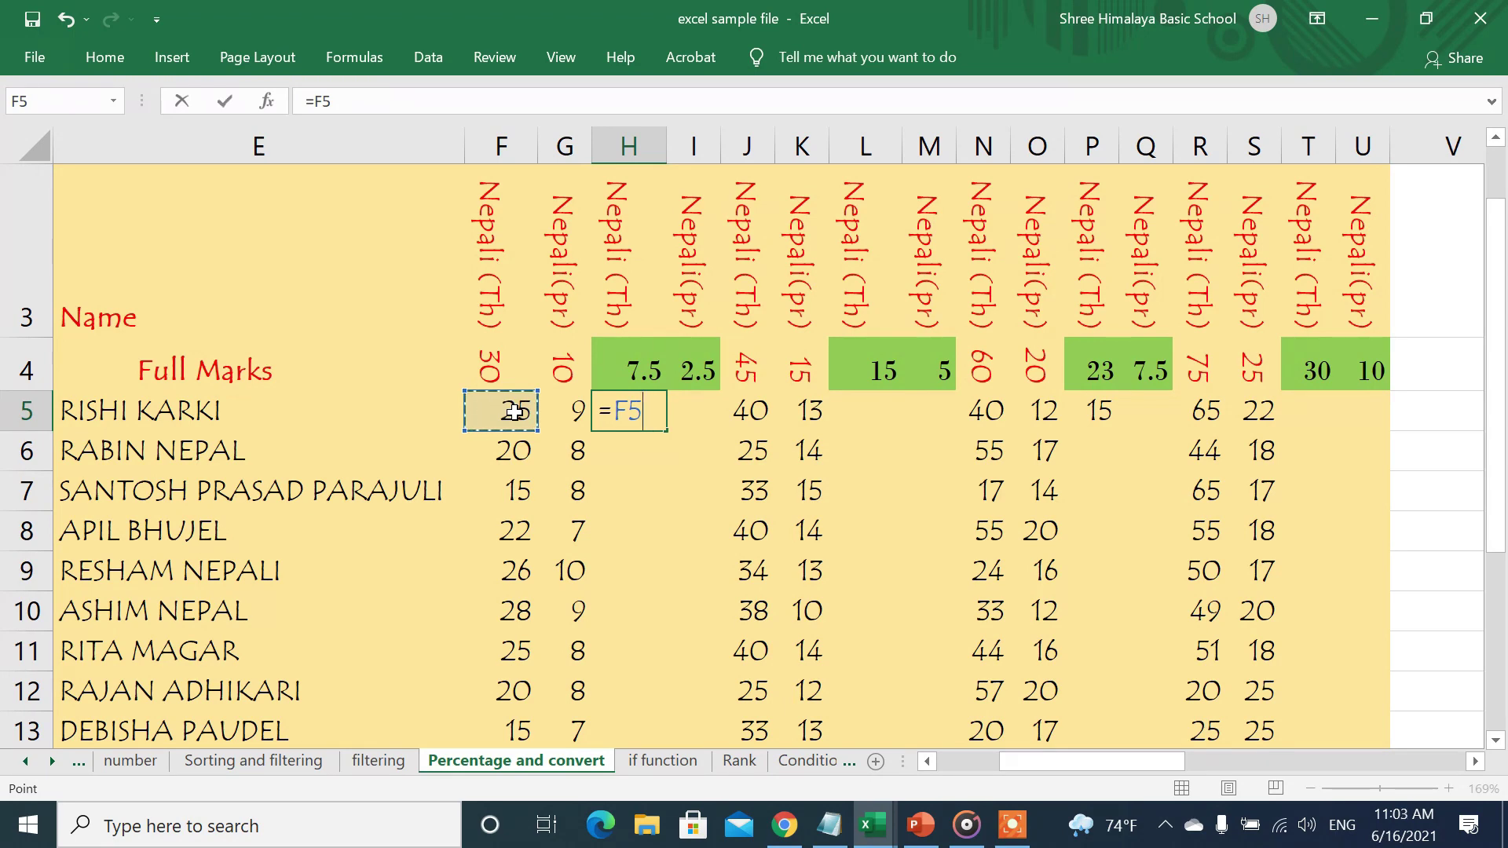
pyautogui.write('/')
pyautogui.write('30')
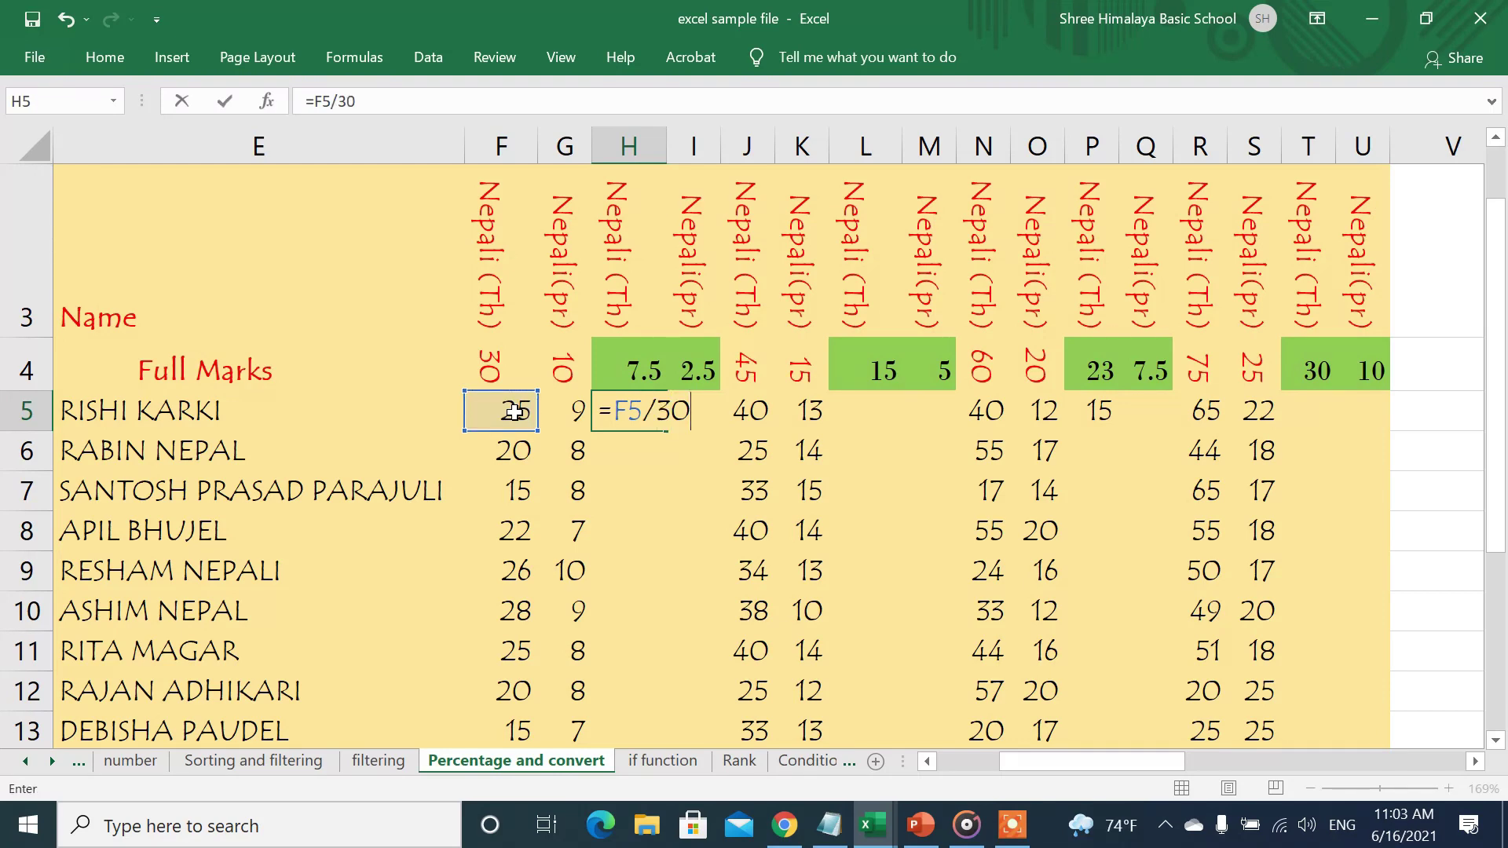
pyautogui.write('*')
pyautogui.write('7.5')
pyautogui.press('Return')
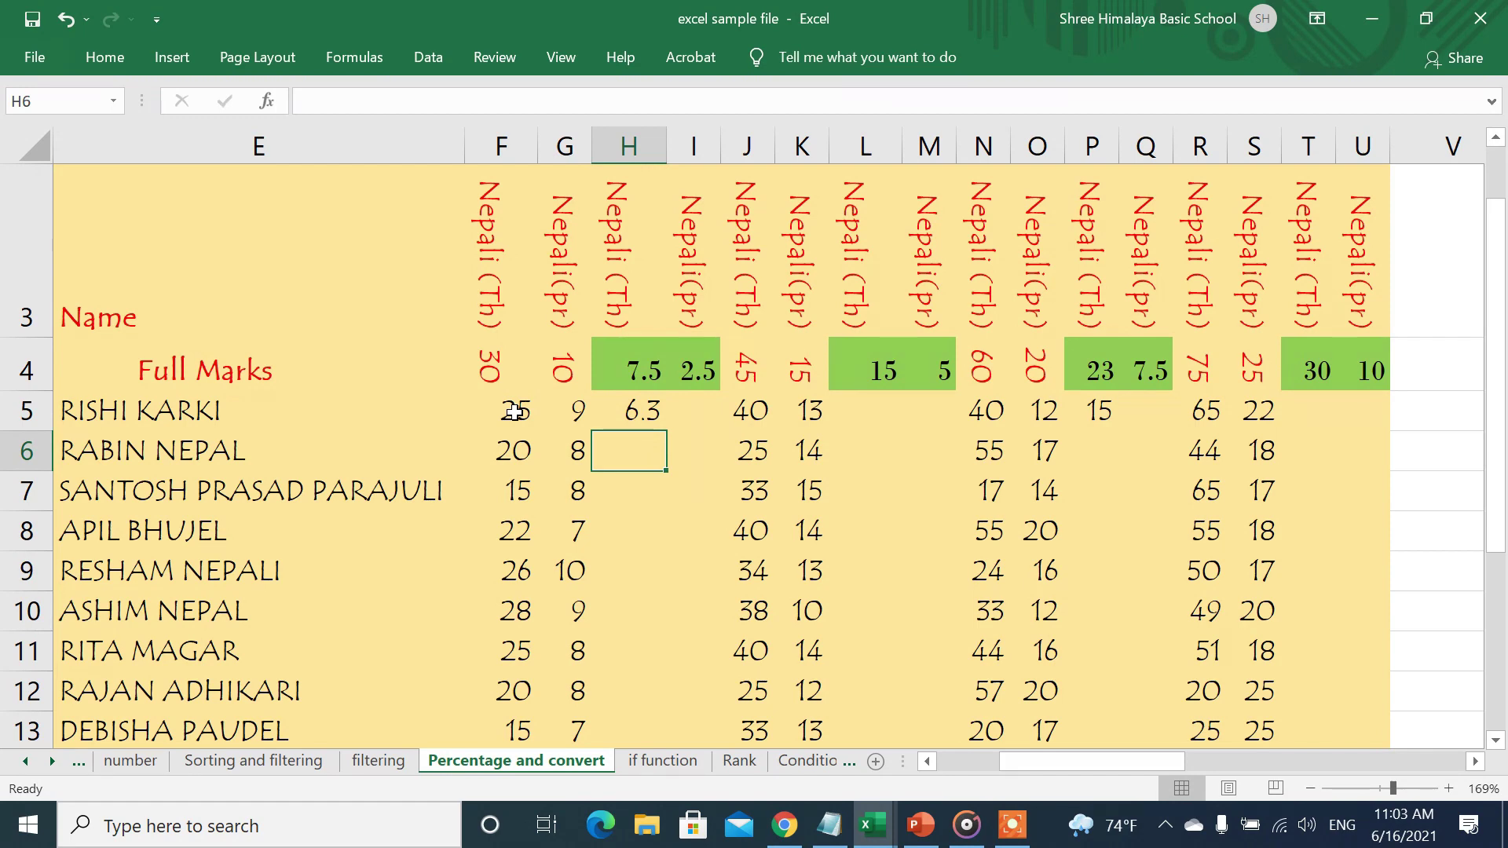
pyautogui.click(641, 414)
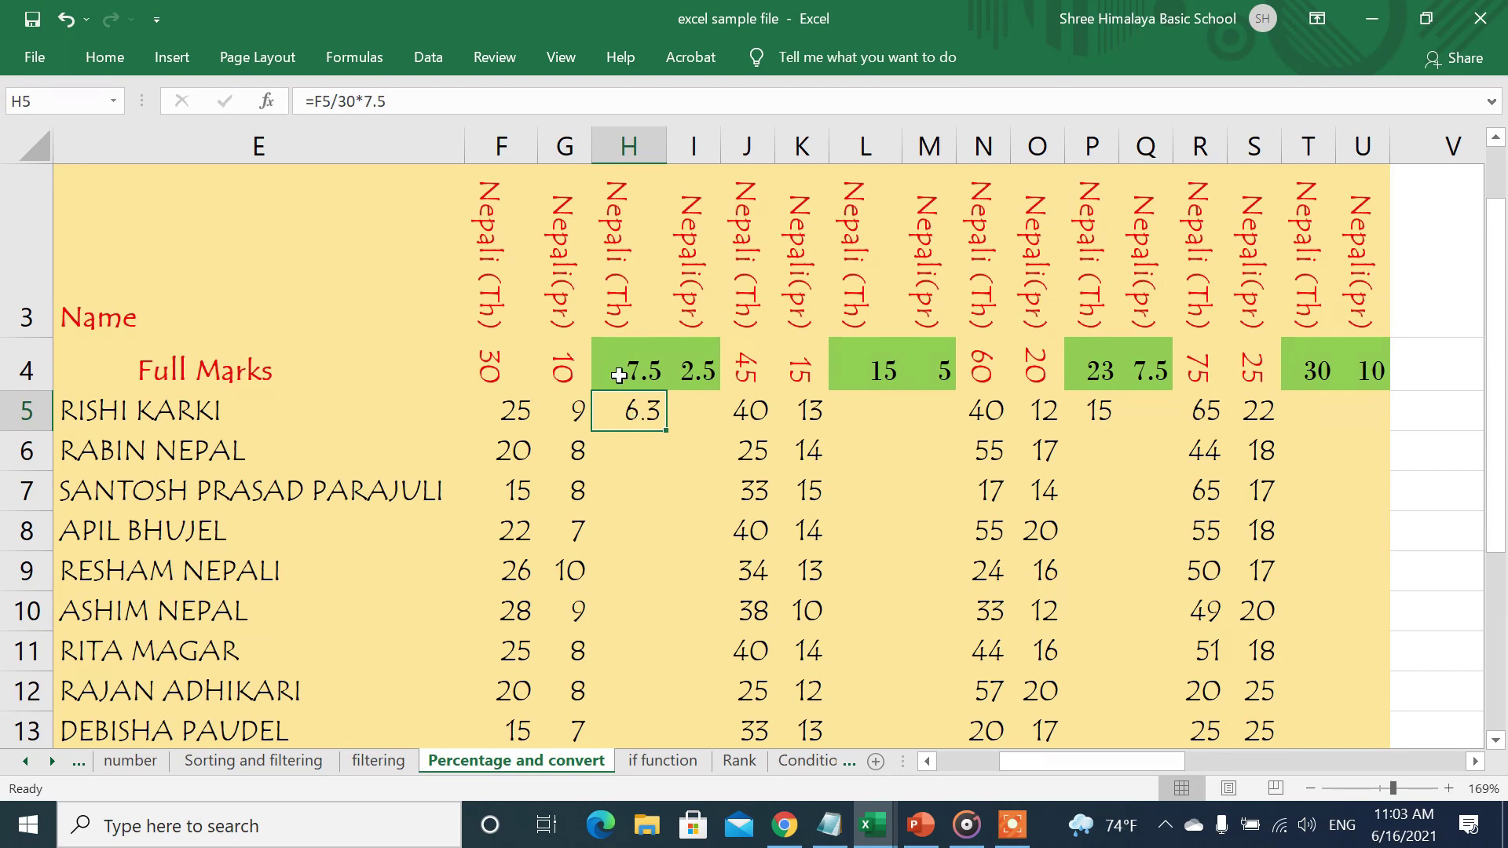
pyautogui.doubleClick(667, 431)
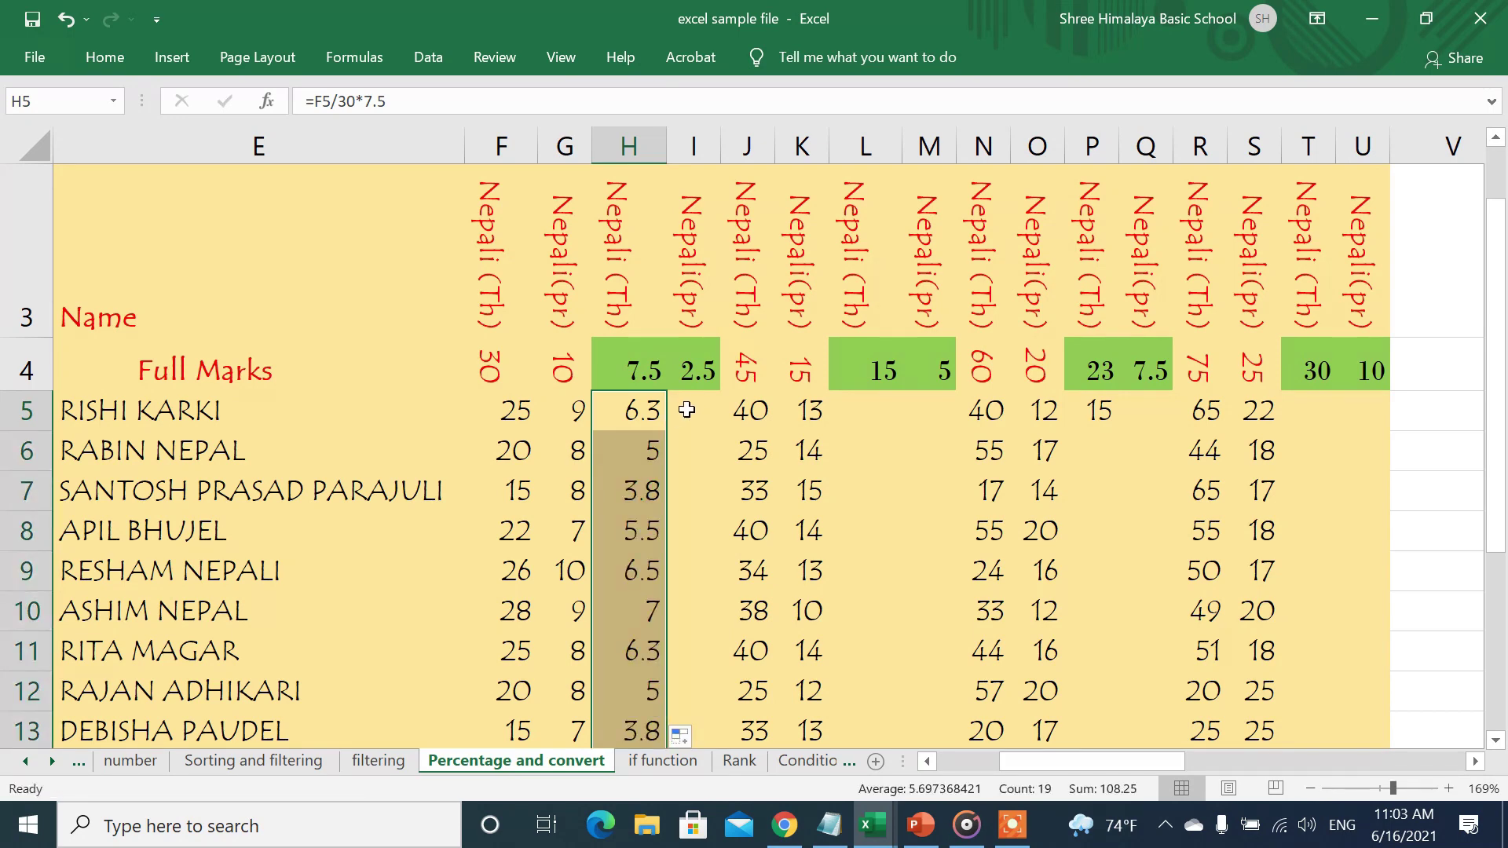
pyautogui.click(690, 407)
# Enter =G5/10*2.5 in I5 and fill it down column I, giving 2 per student.
pyautogui.write('=')
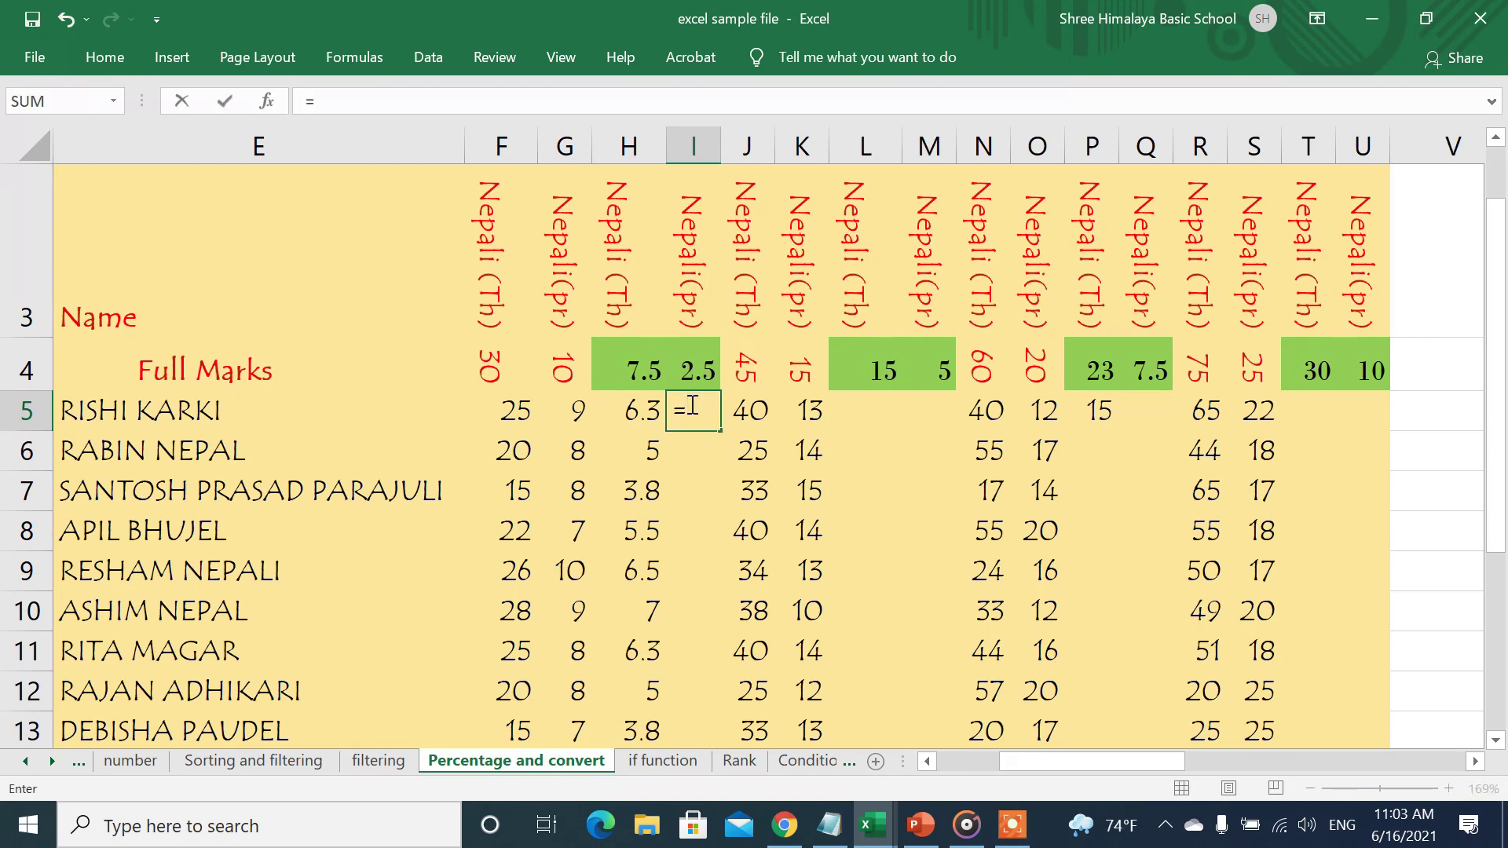
pyautogui.click(577, 411)
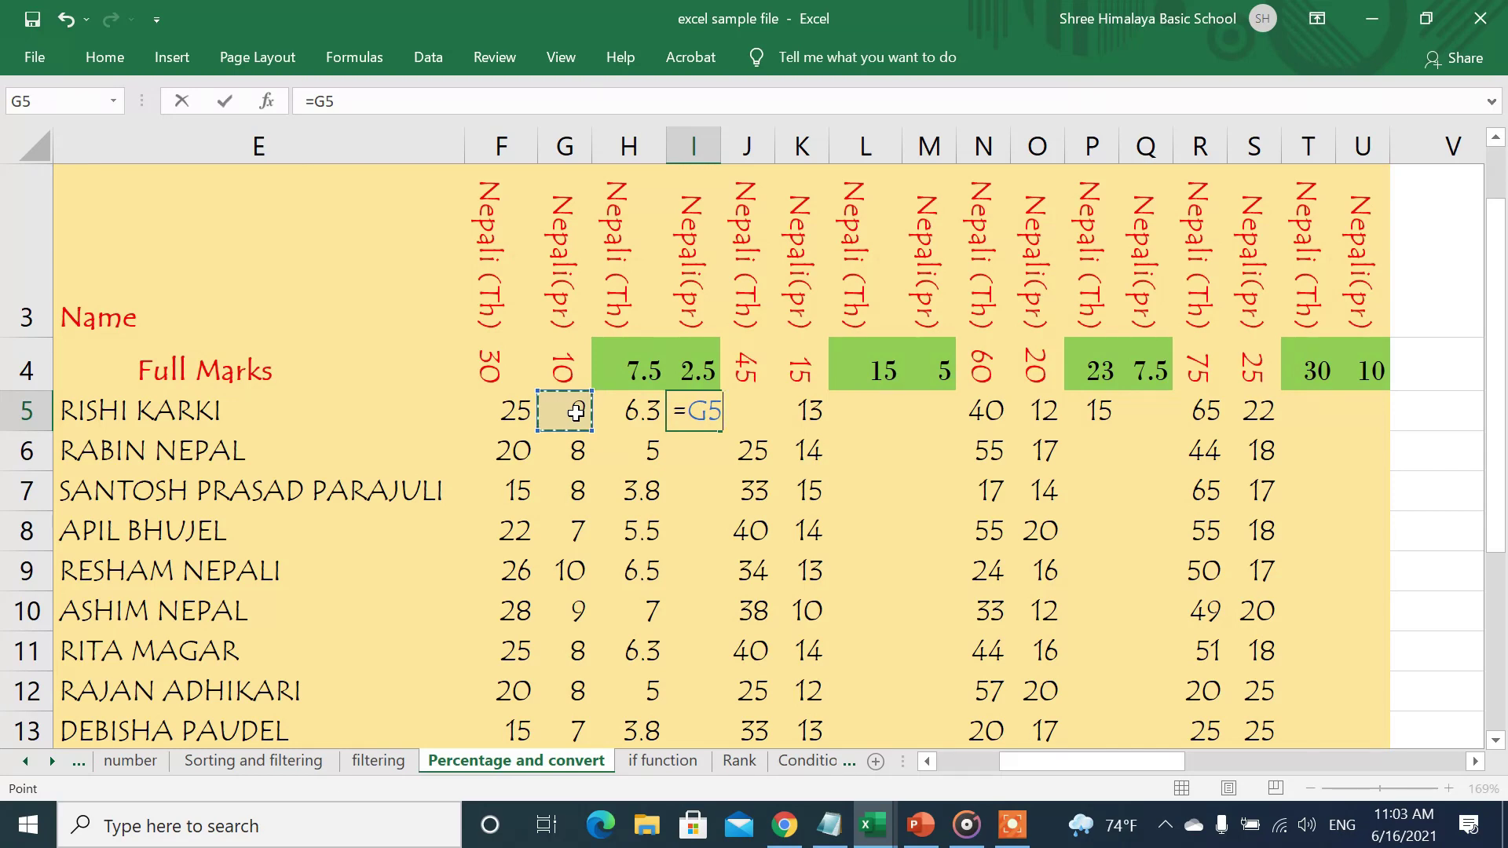
pyautogui.write('/')
pyautogui.write('10')
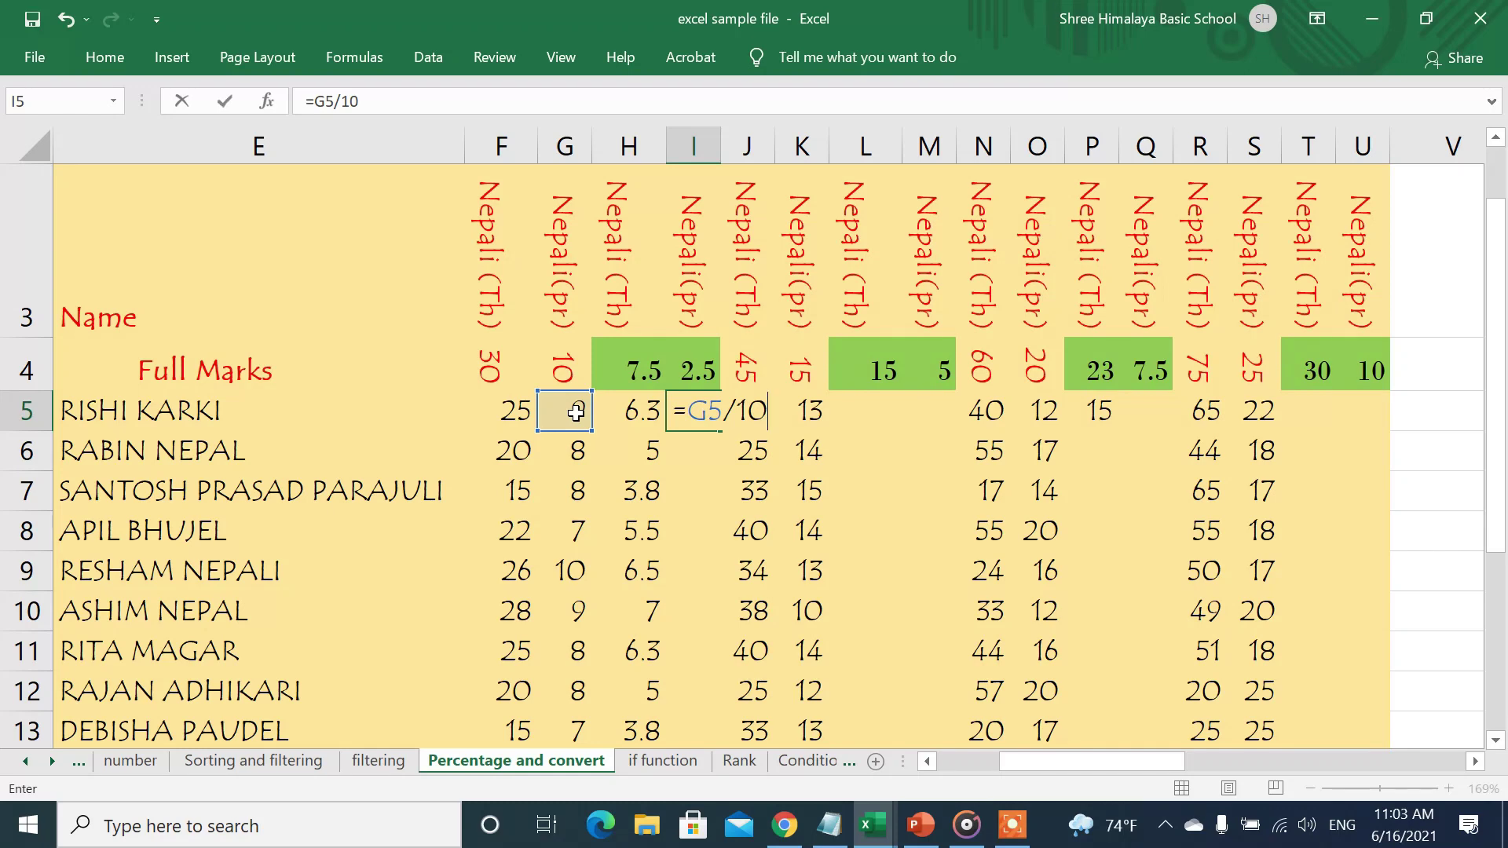
pyautogui.write('*')
pyautogui.write('2.5')
pyautogui.press('Return')
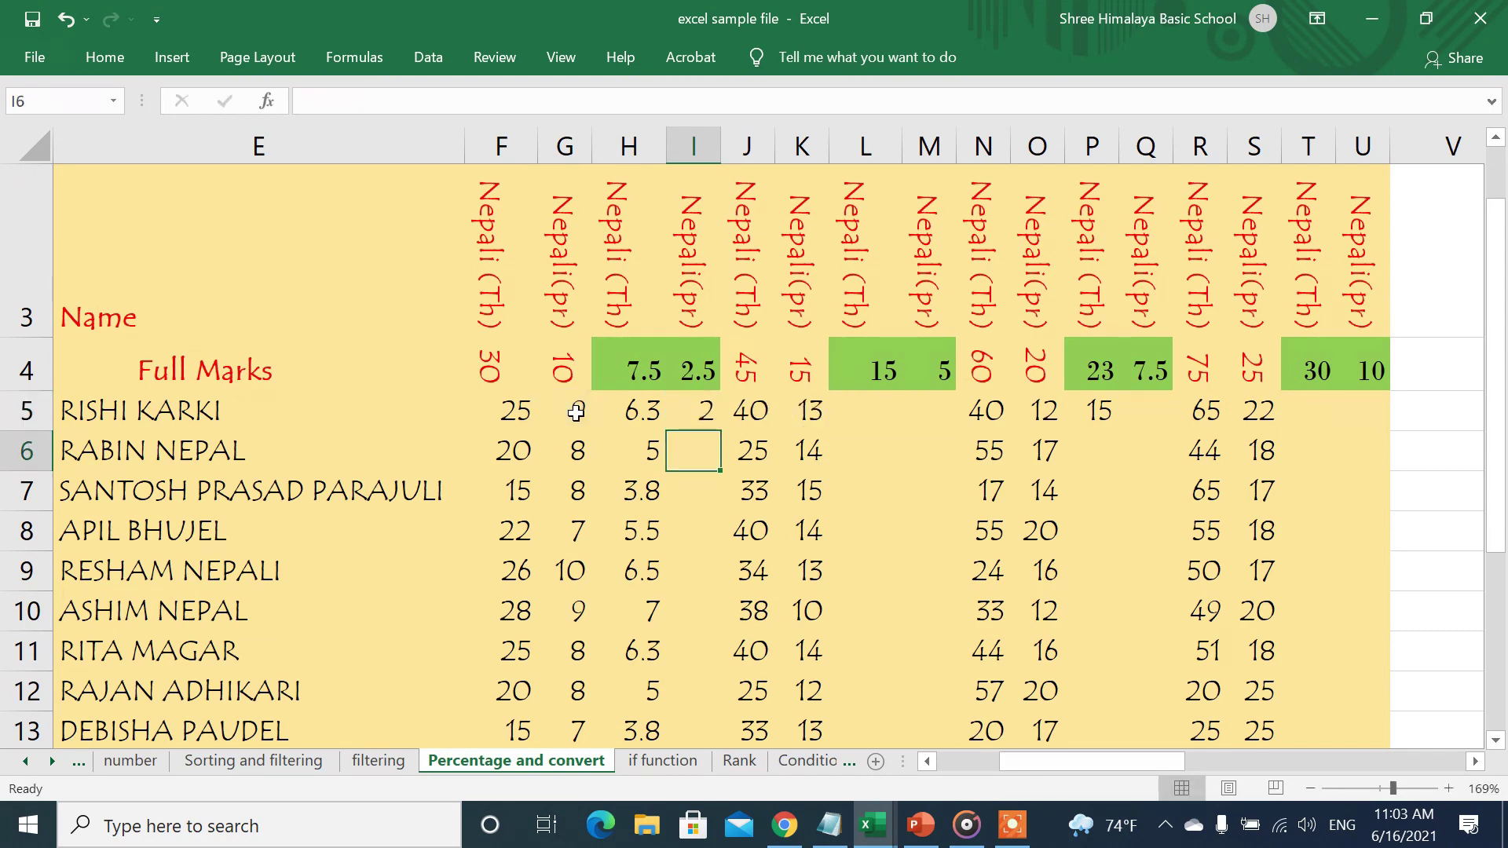
pyautogui.click(704, 415)
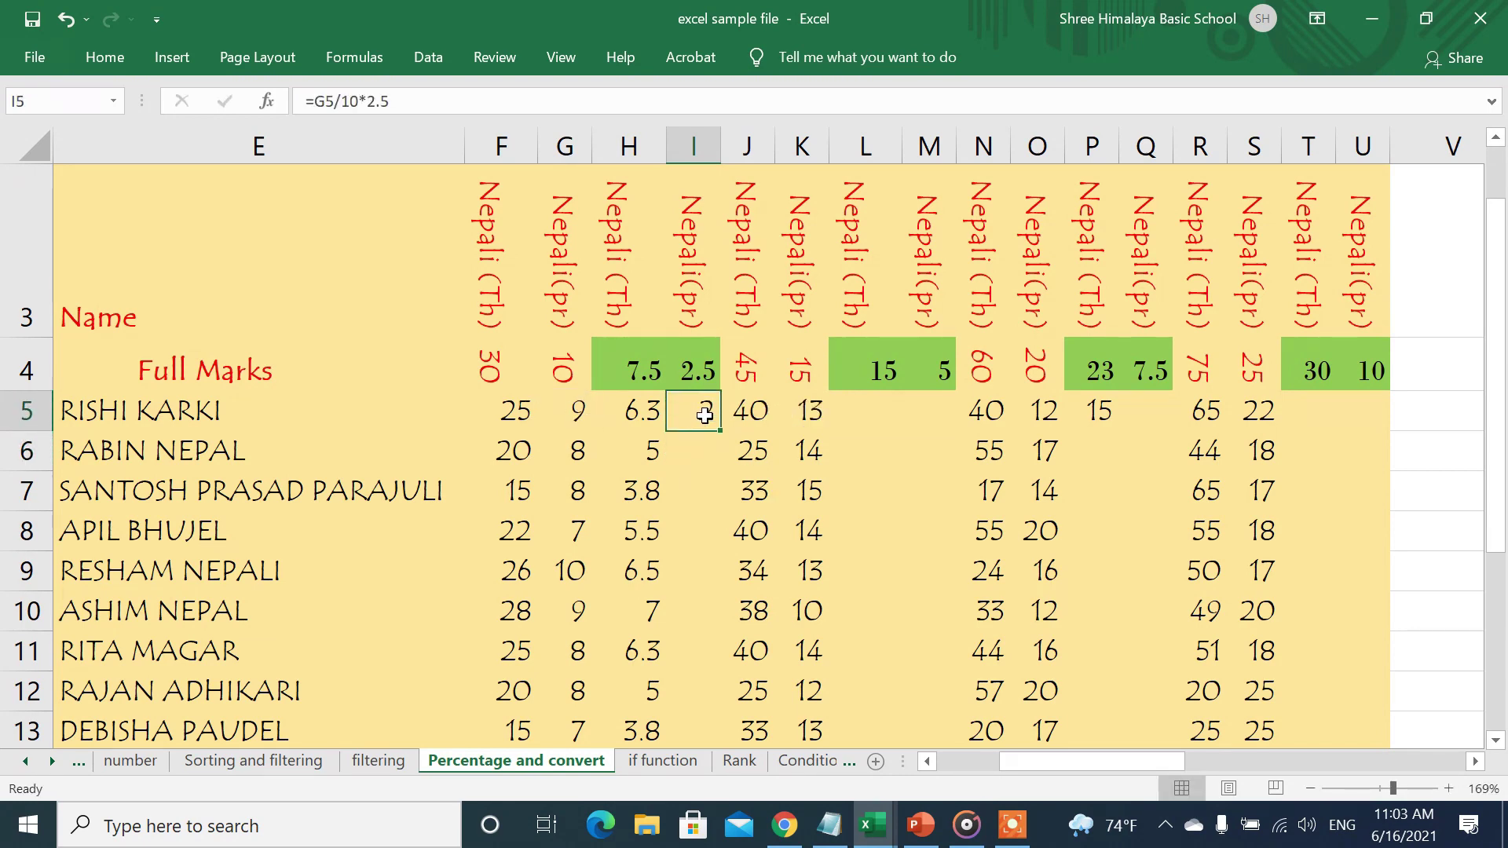
pyautogui.doubleClick(719, 430)
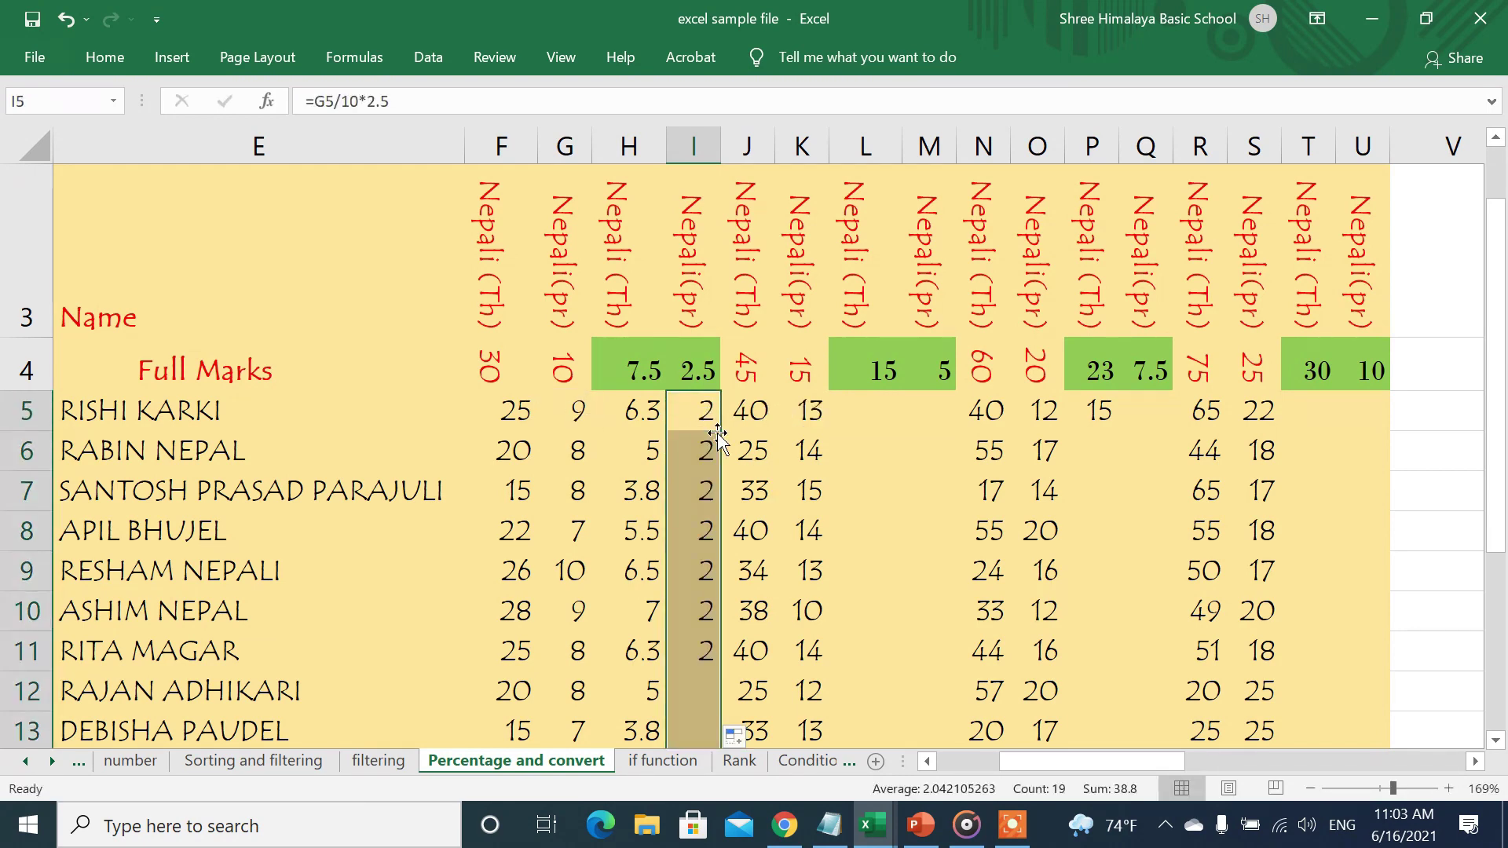
# Enter =J5/45*15 in L5 and drag it down column L (13, 8.3, 11…).
pyautogui.click(876, 403)
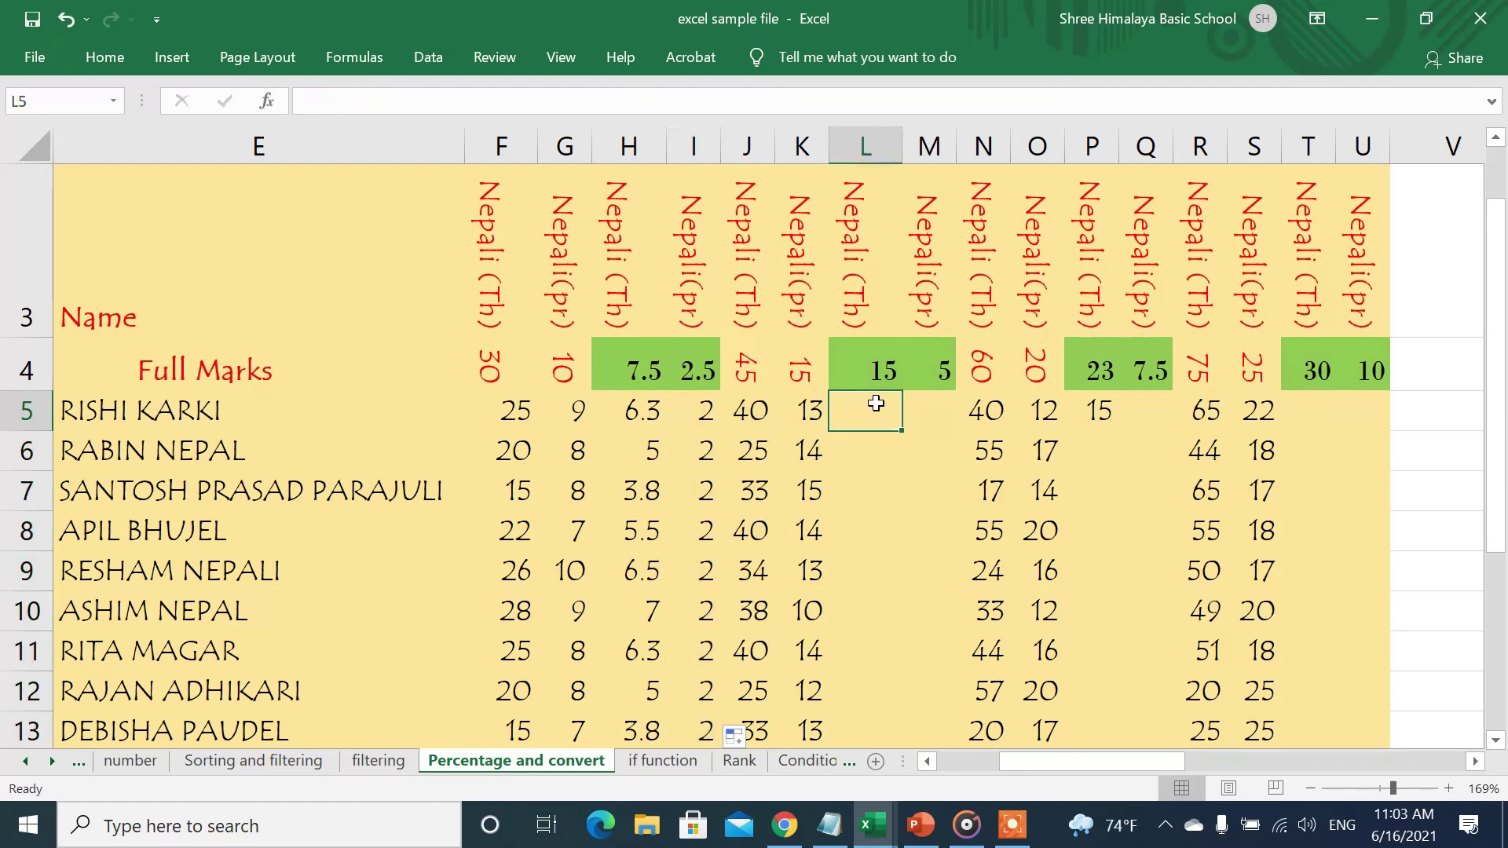
pyautogui.write('=')
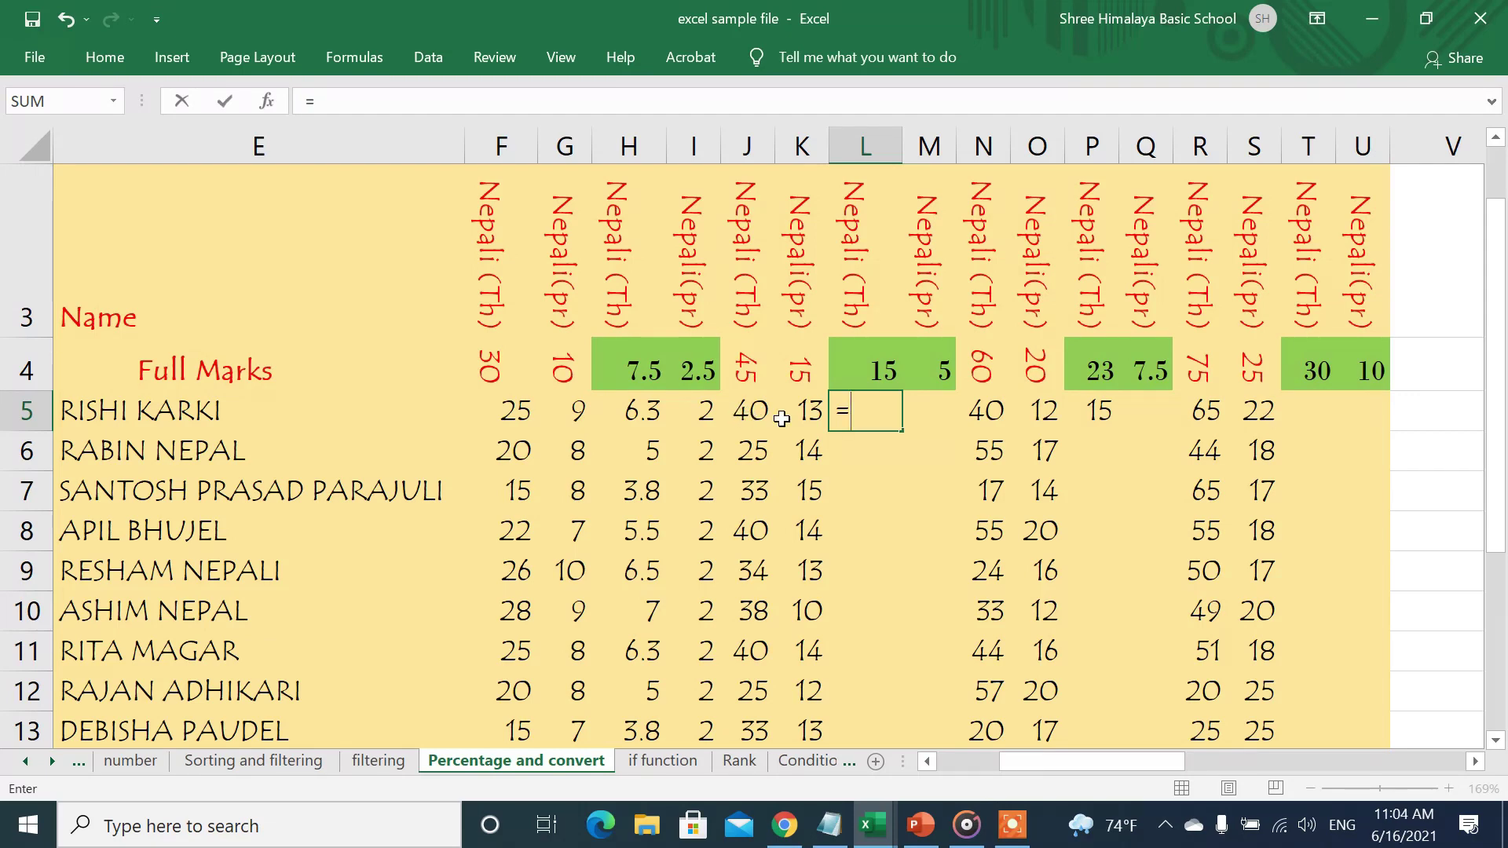
pyautogui.write('j')
pyautogui.write('5/')
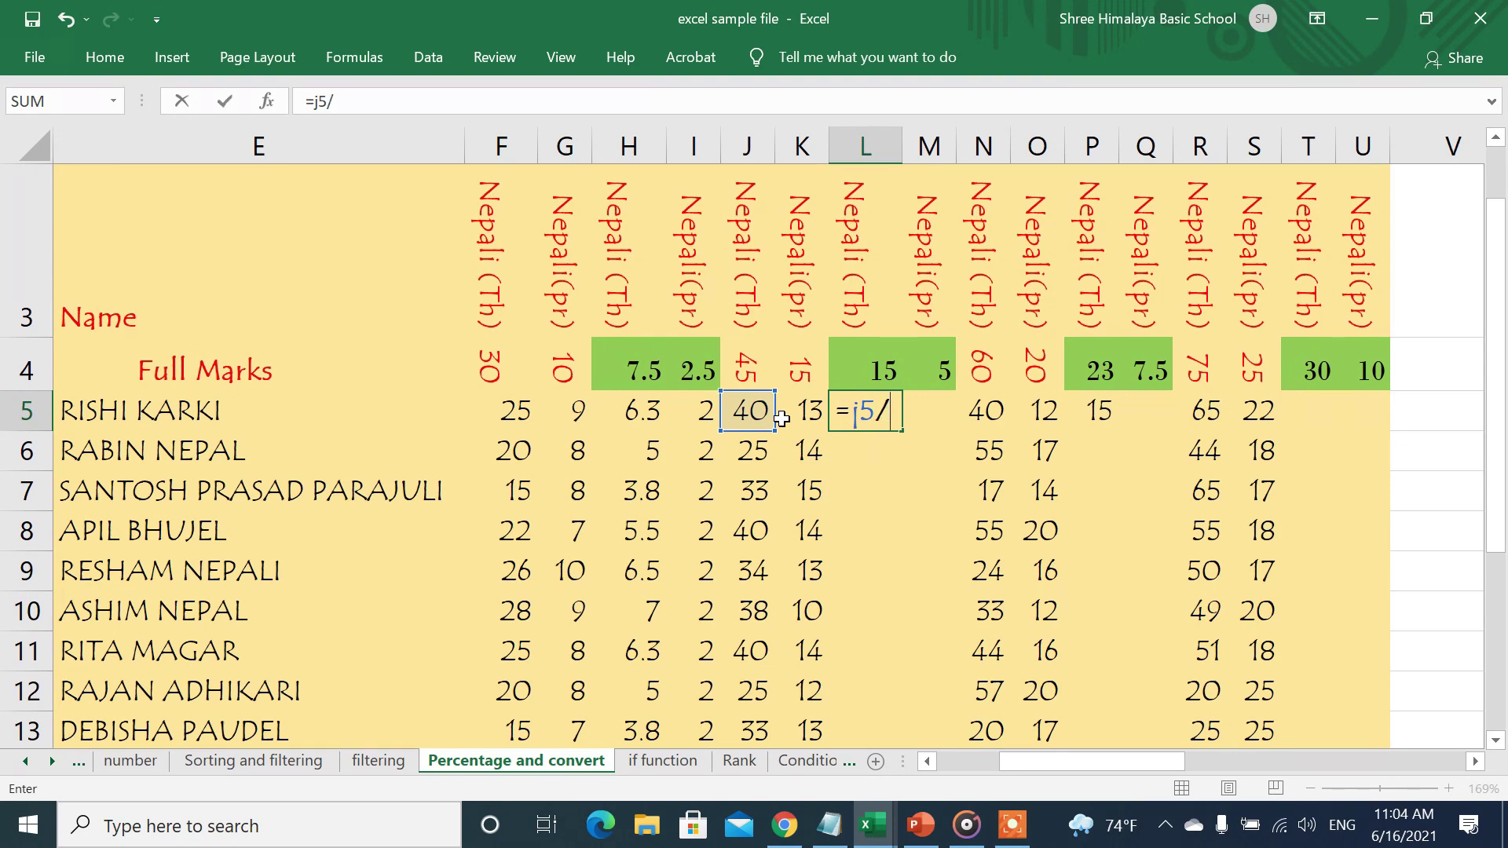
pyautogui.write('4')
pyautogui.write('5*15')
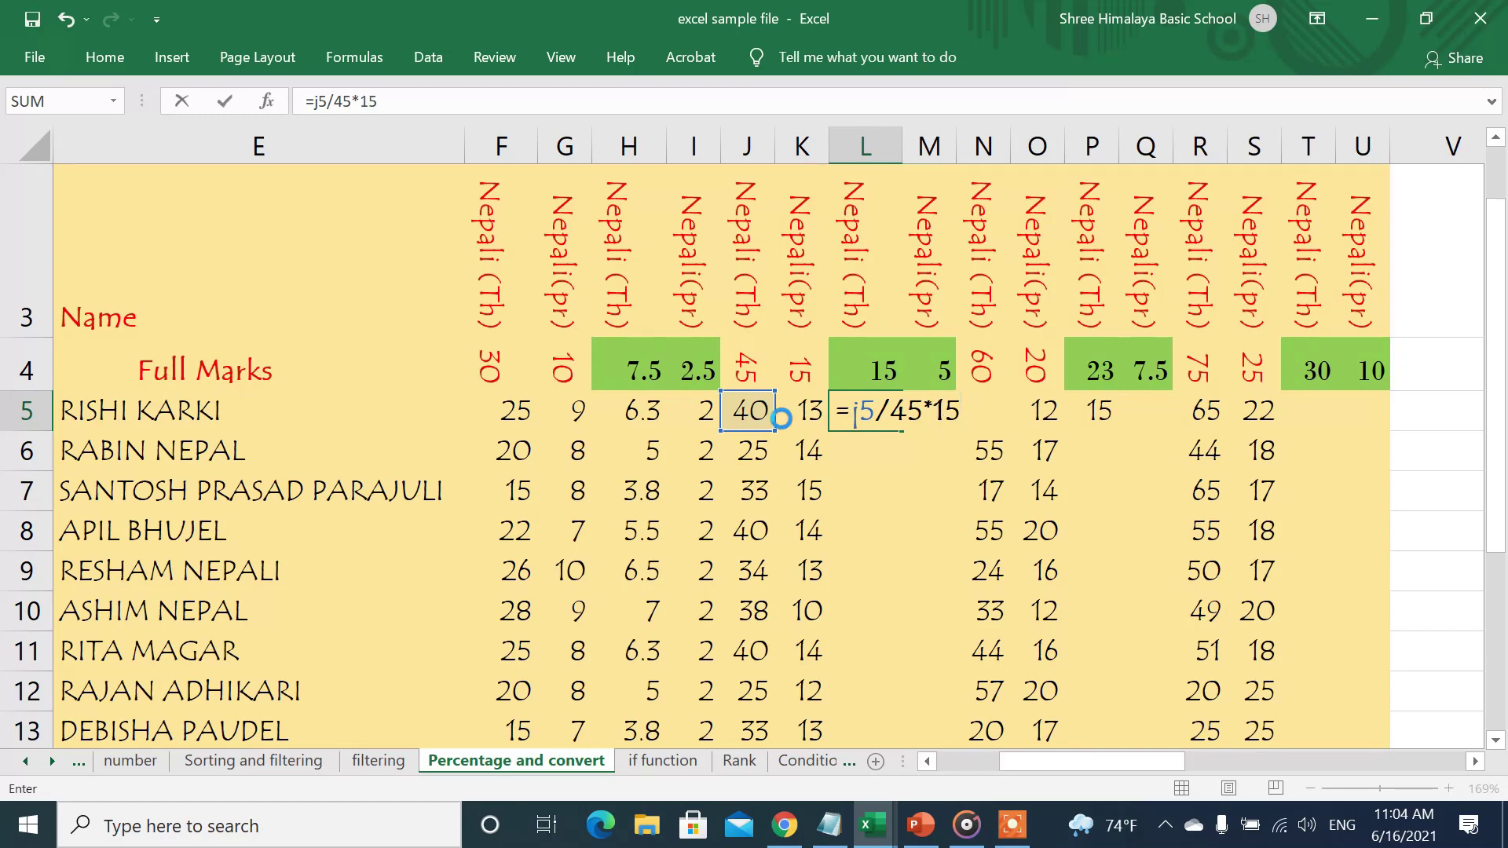
pyautogui.press('Return')
pyautogui.click(872, 414)
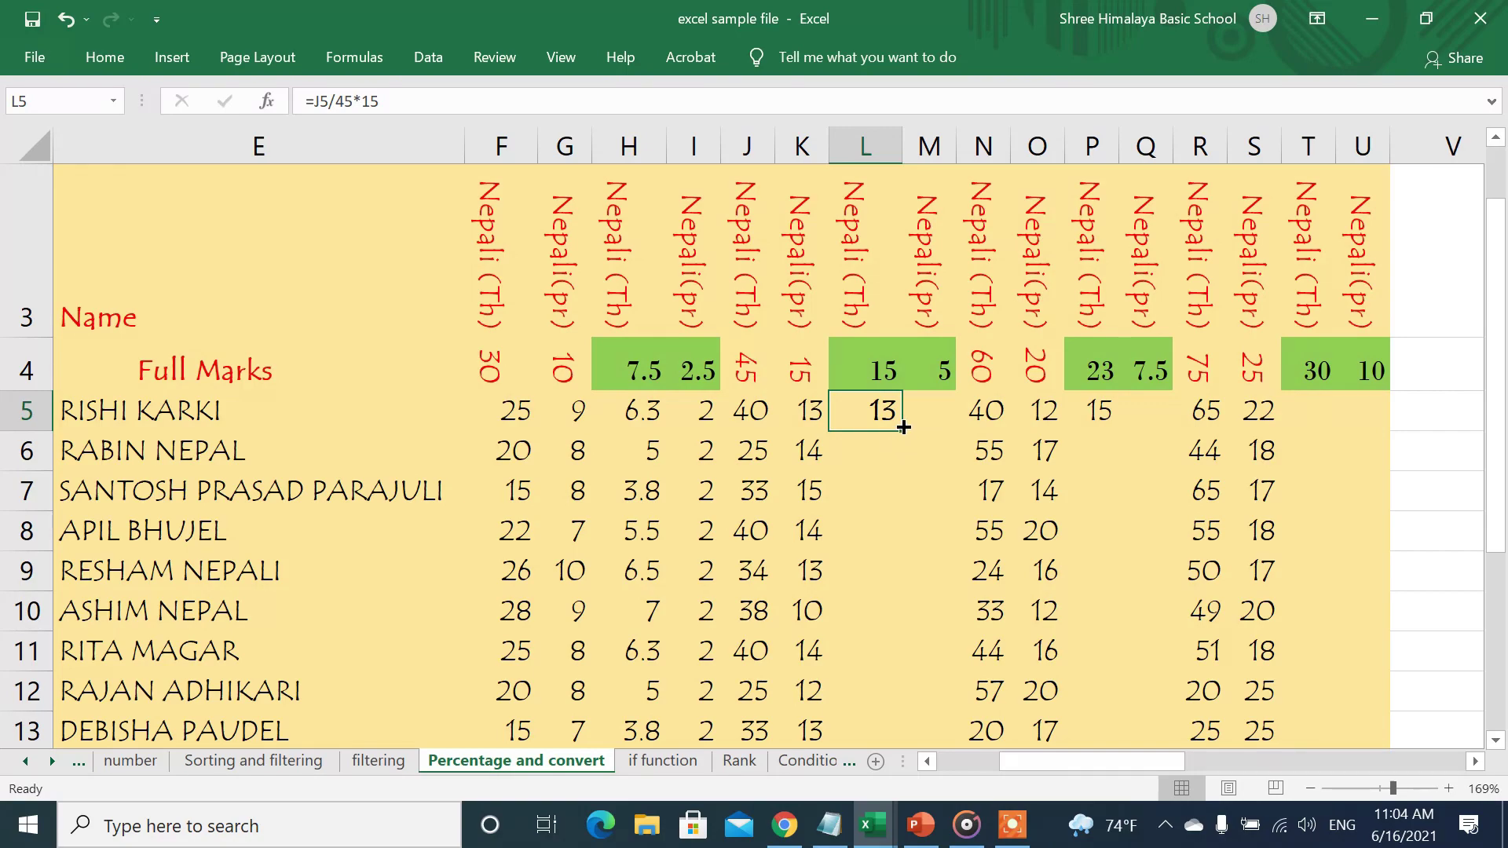
pyautogui.moveTo(903, 427); pyautogui.dragTo(887, 731)
pyautogui.scroll(-2, 890, 550)
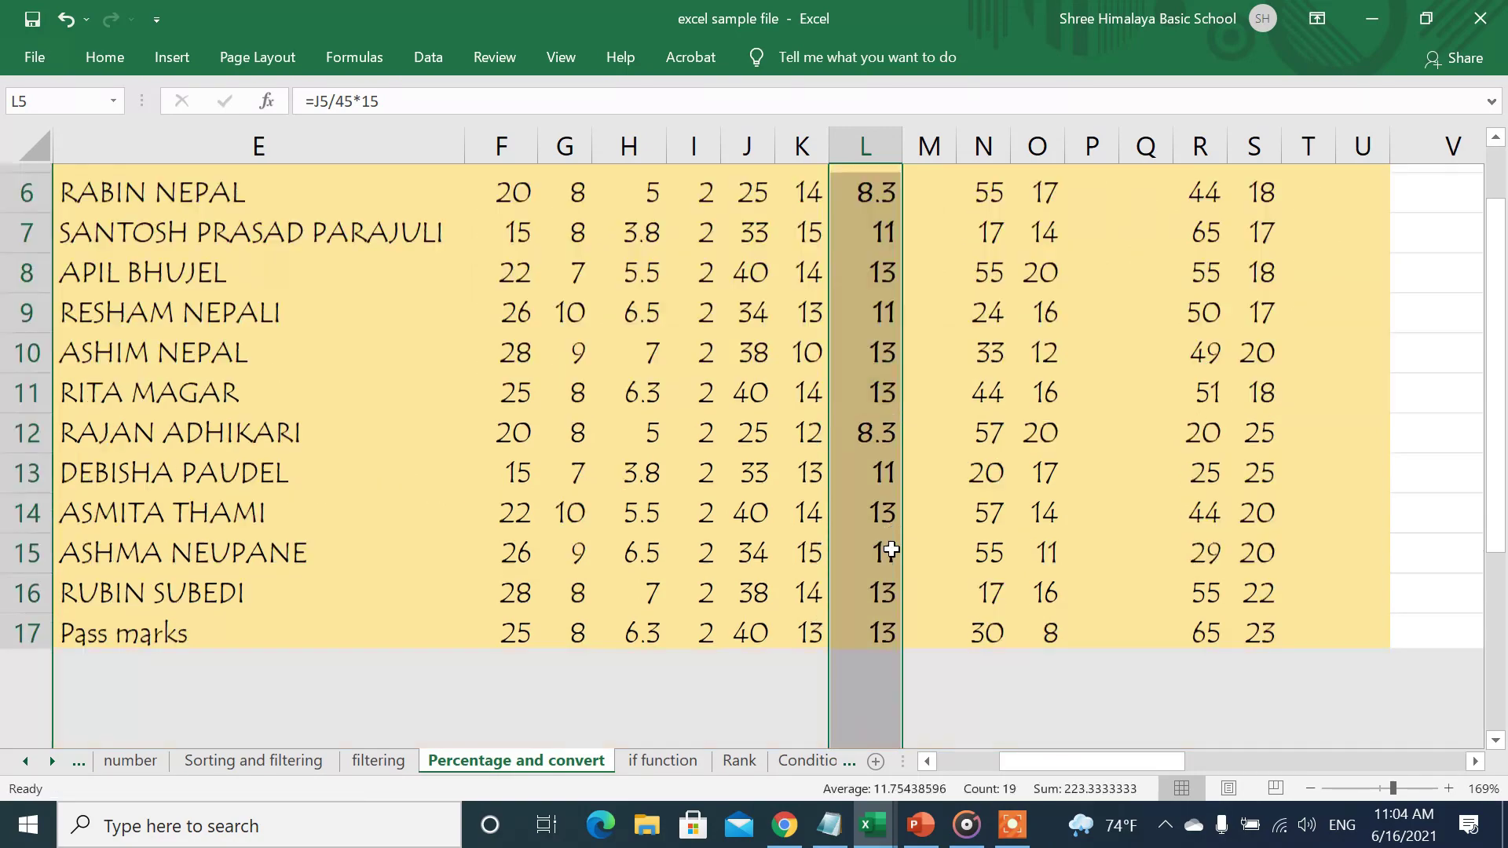
pyautogui.scroll(-2, 891, 549)
pyautogui.scroll(3, 911, 526)
pyautogui.scroll(1, 925, 505)
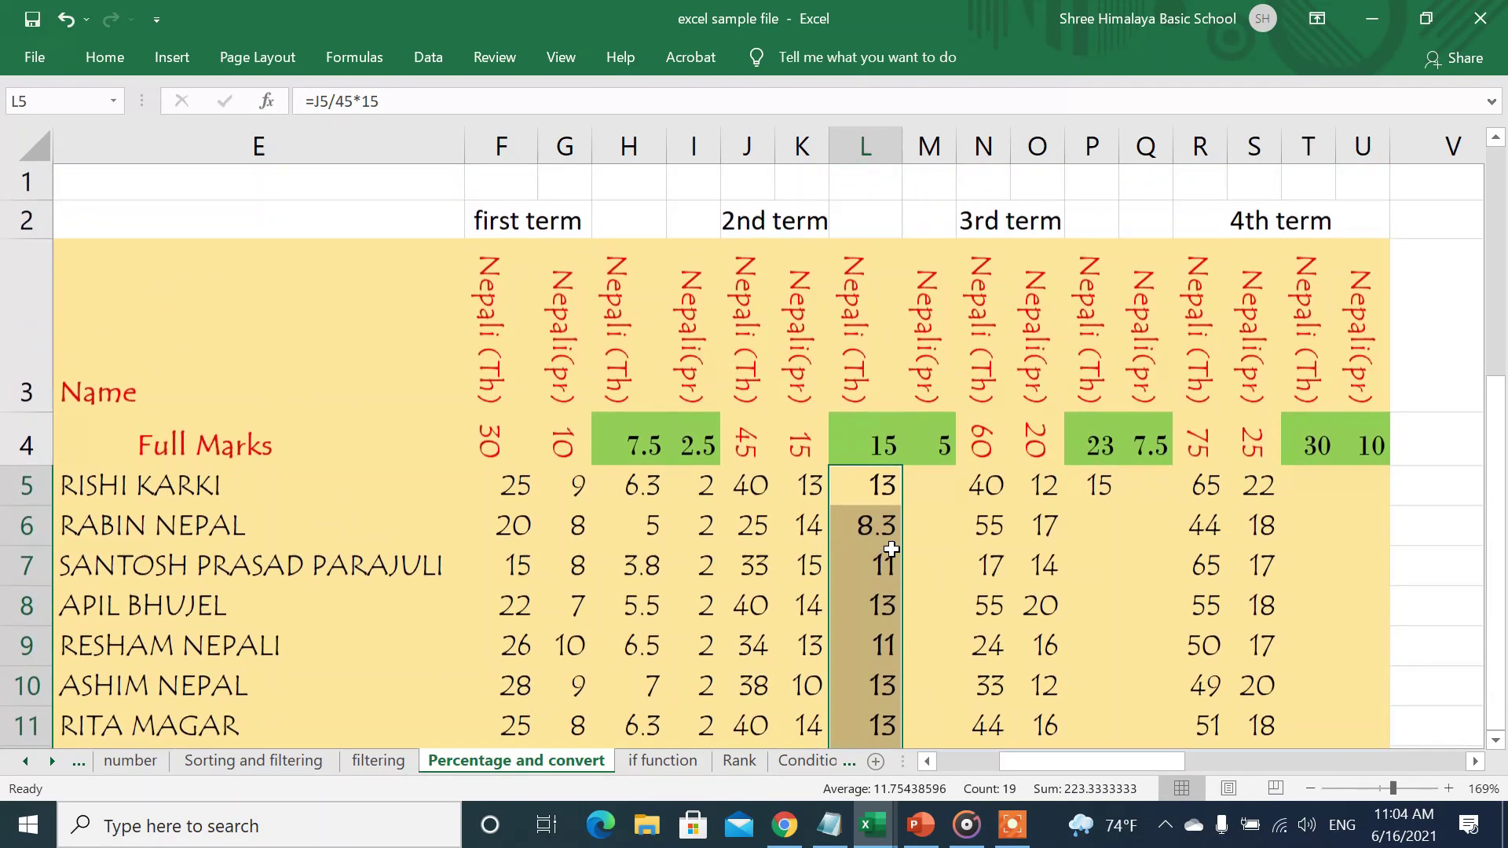
pyautogui.click(937, 487)
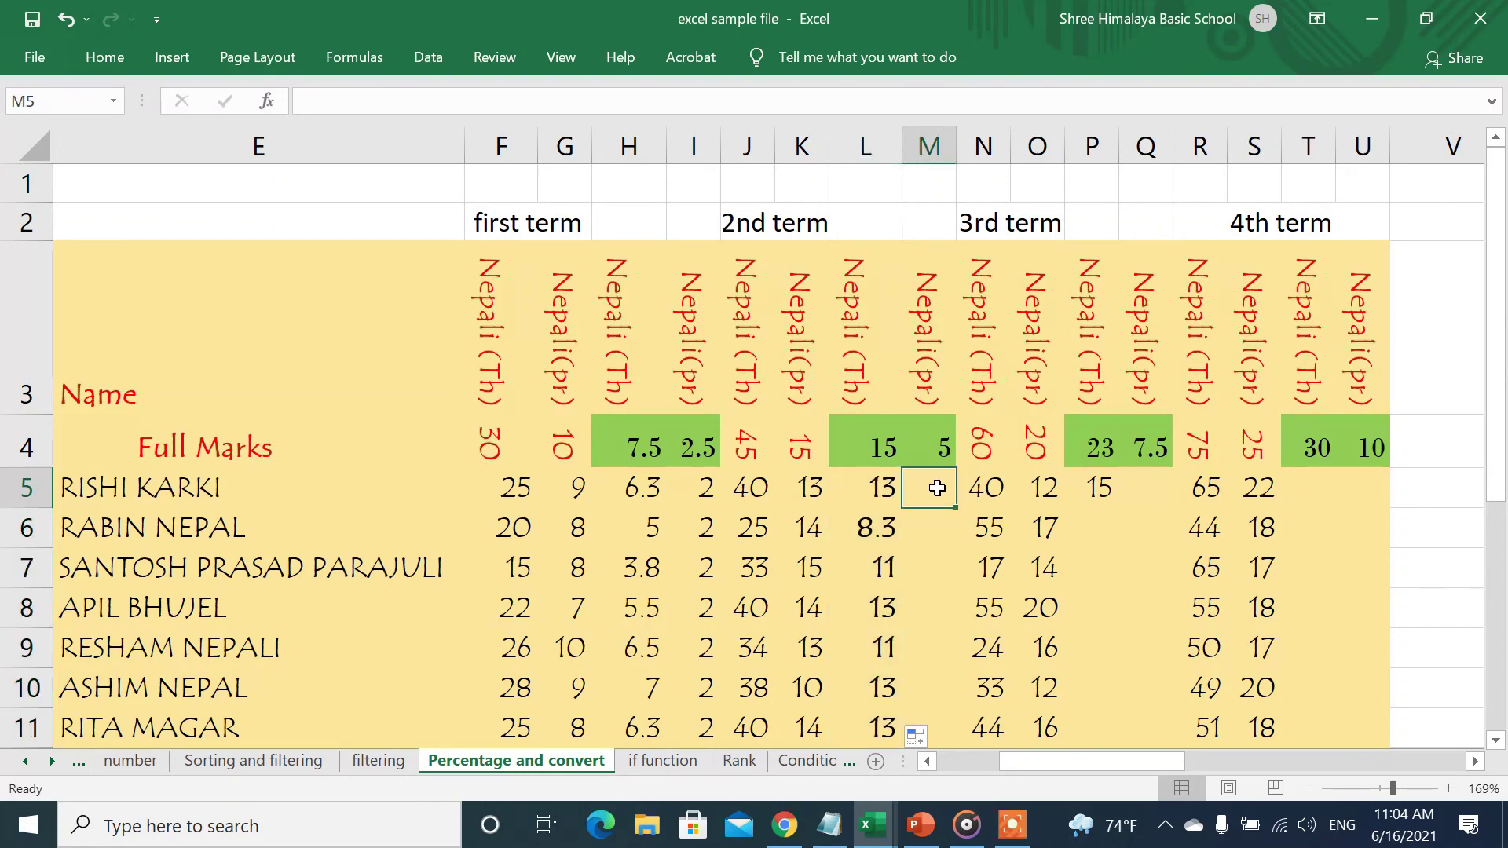
# Enter =K5/15*5 in M5 and fill it down column M (4, 5, 5, 5…).
pyautogui.write('=')
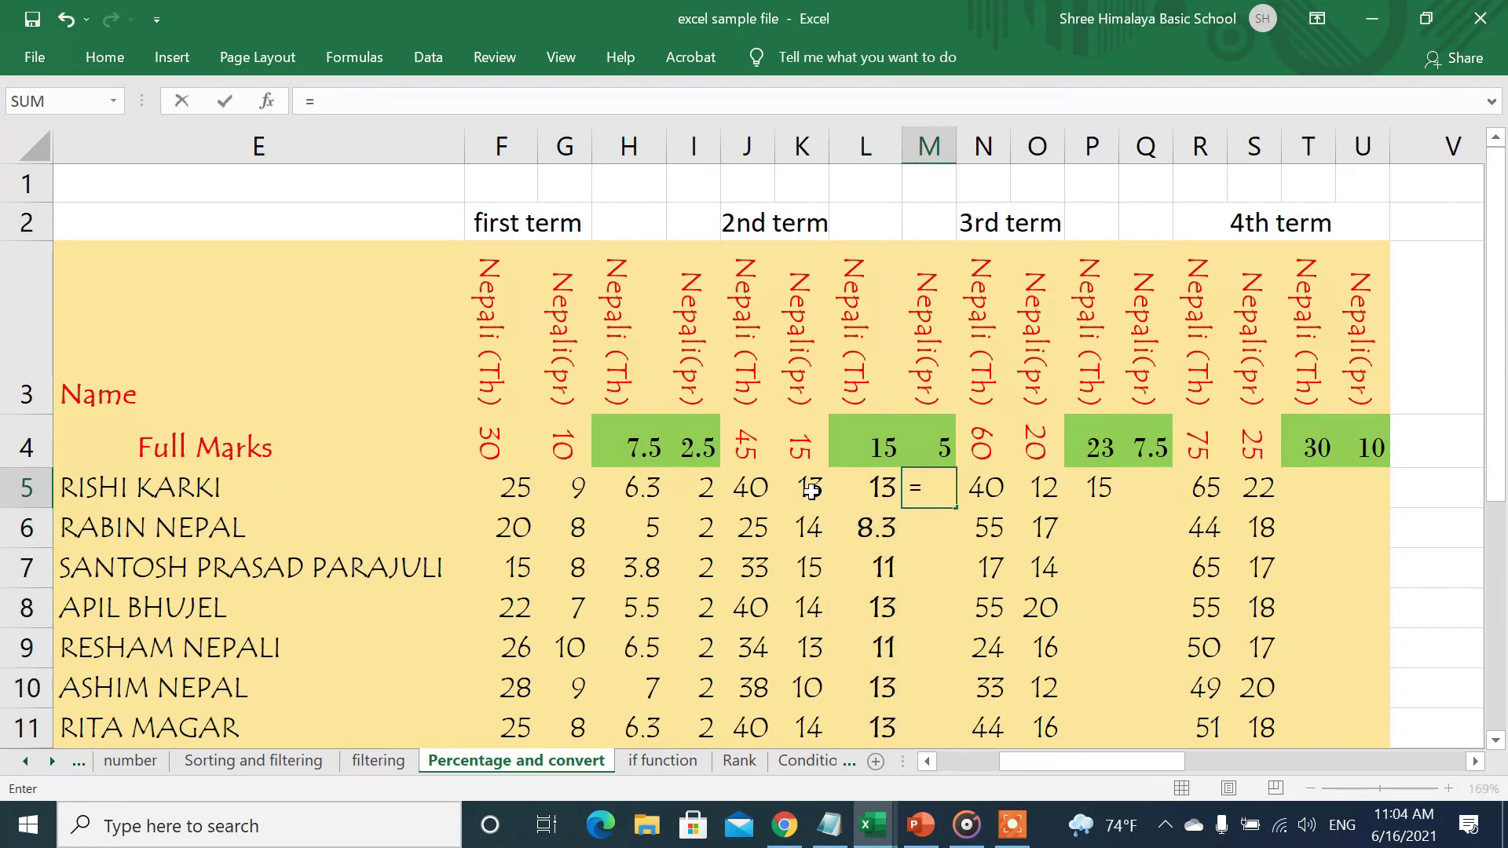
pyautogui.click(811, 491)
pyautogui.write('/')
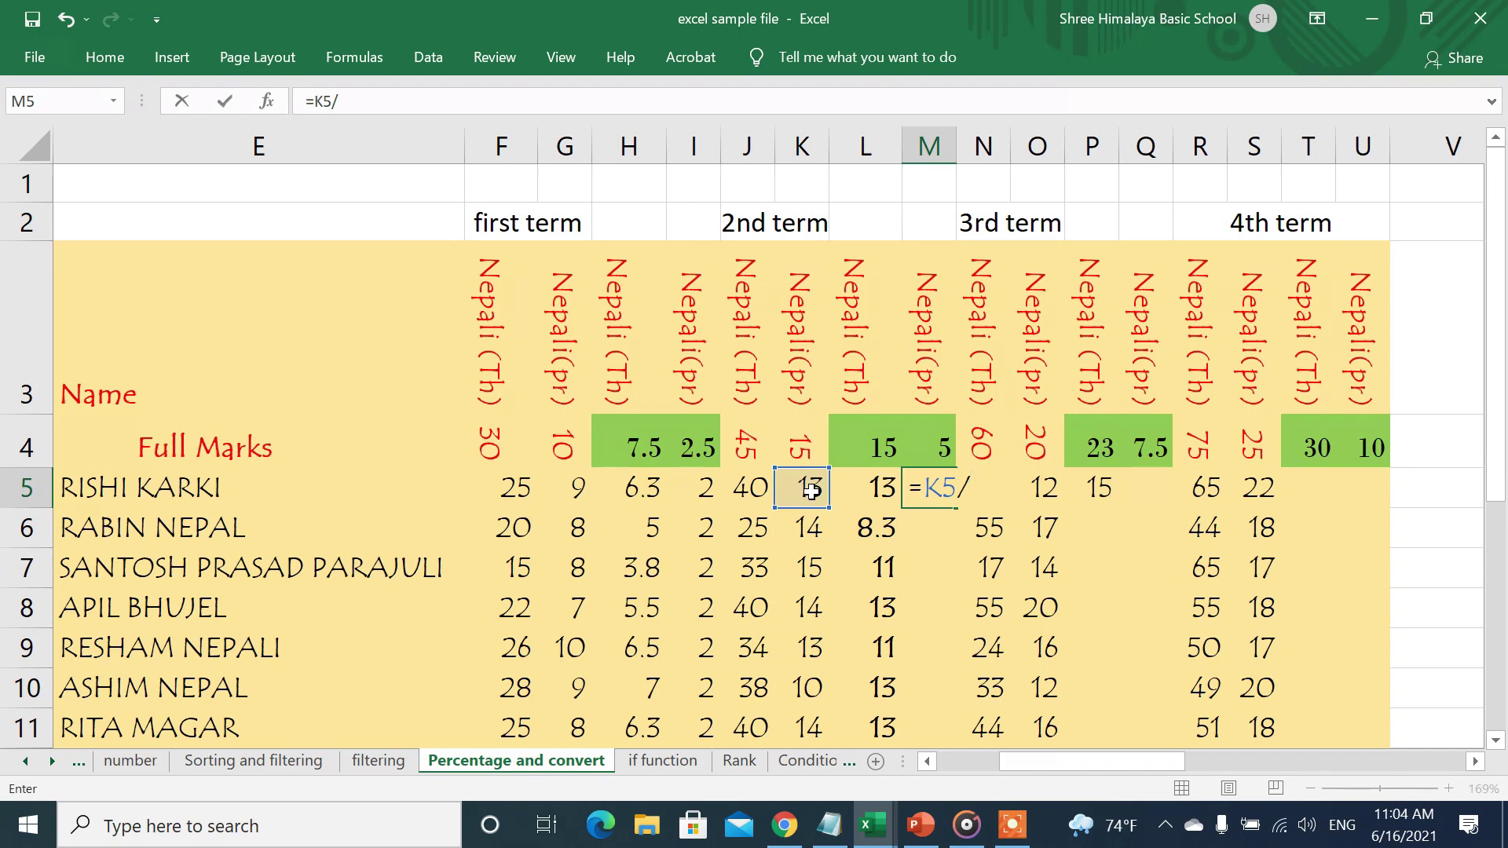
pyautogui.write('5')
pyautogui.write('*')
pyautogui.write('5')
pyautogui.press('Return')
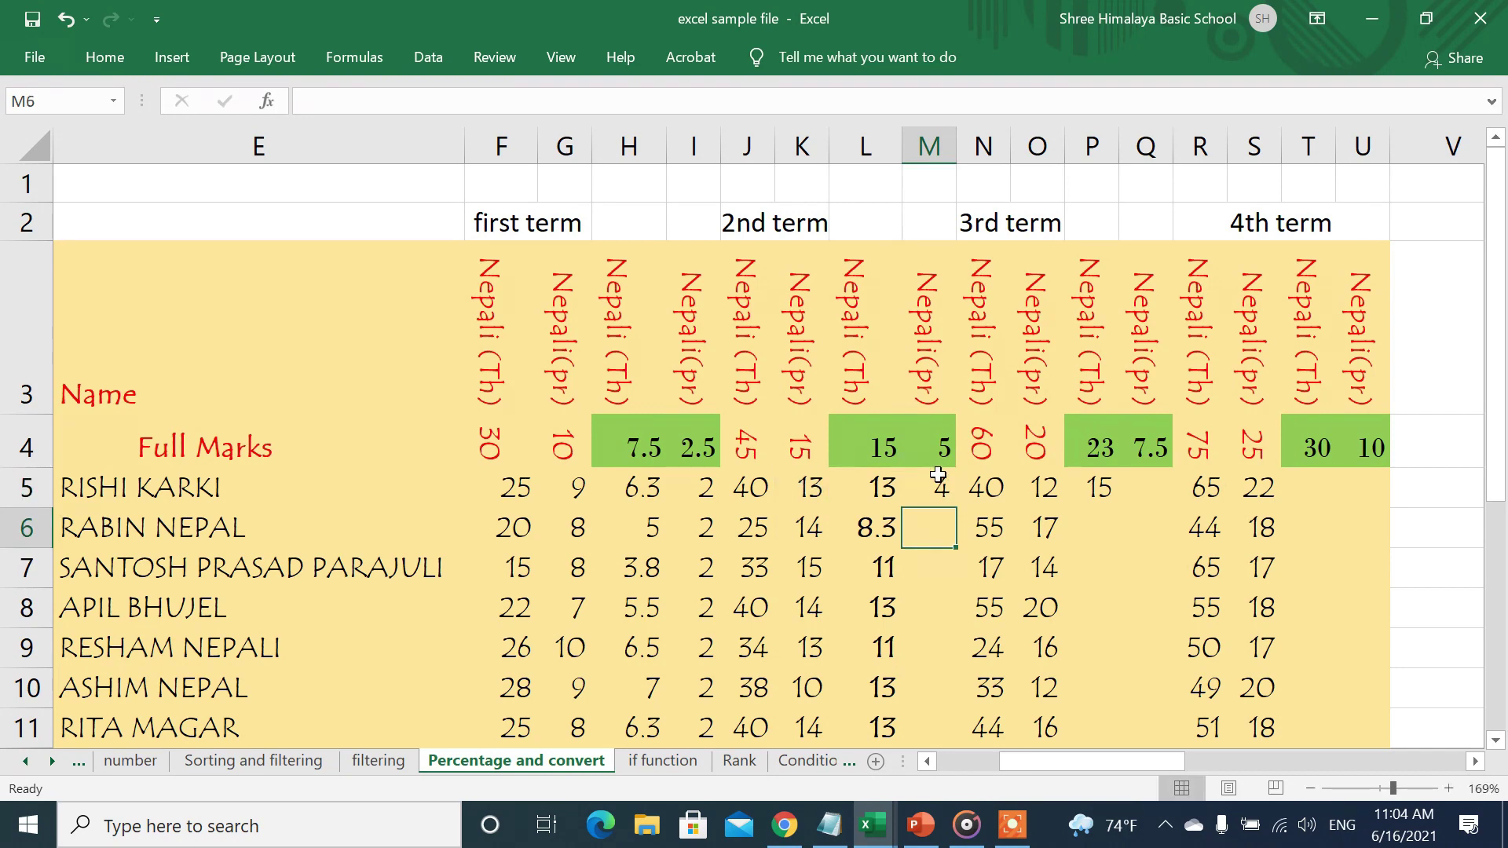
pyautogui.click(938, 481)
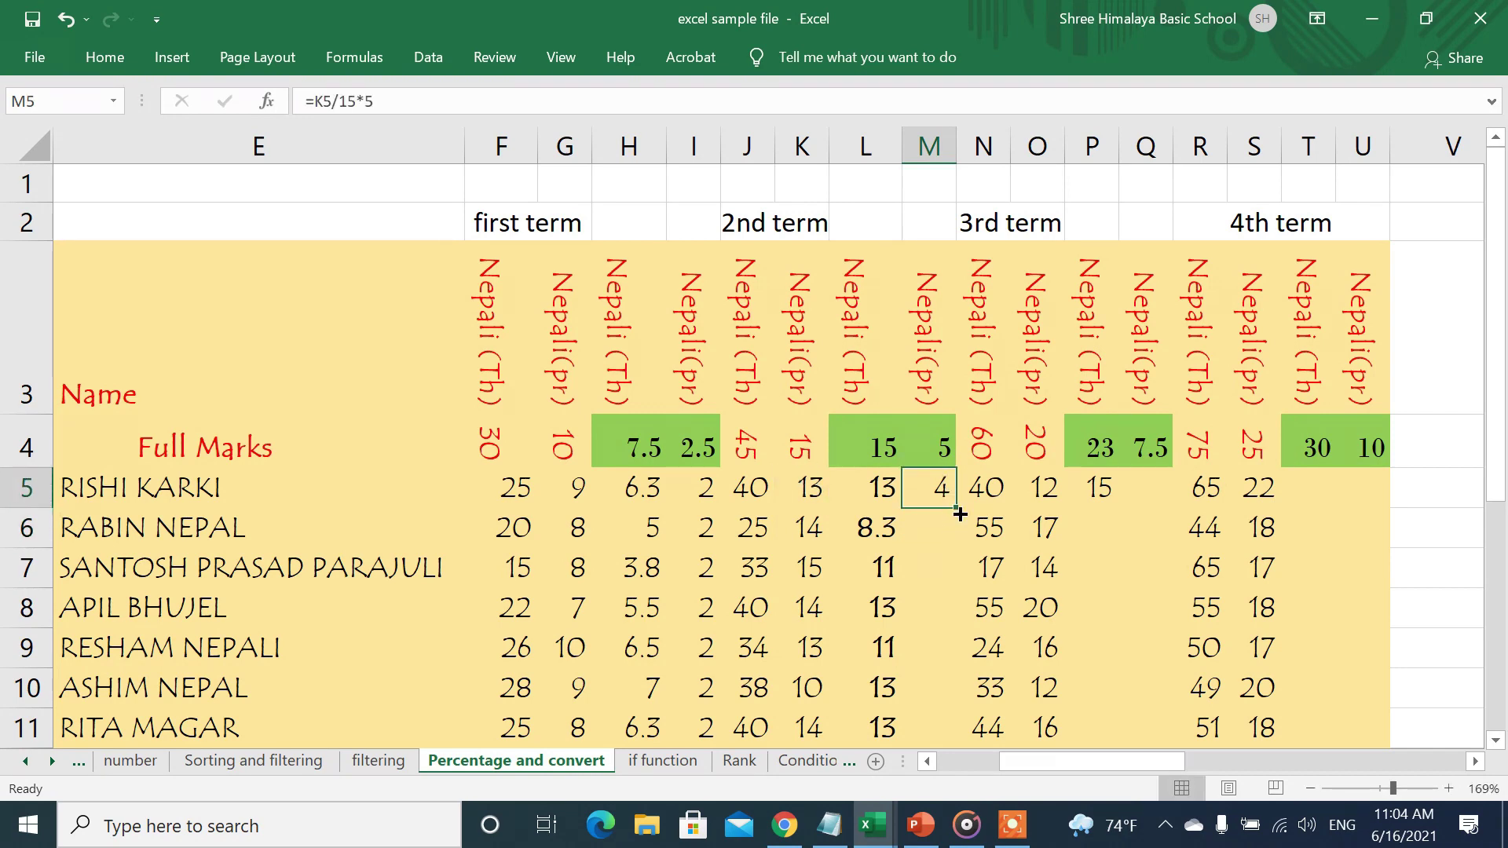
pyautogui.doubleClick(959, 513)
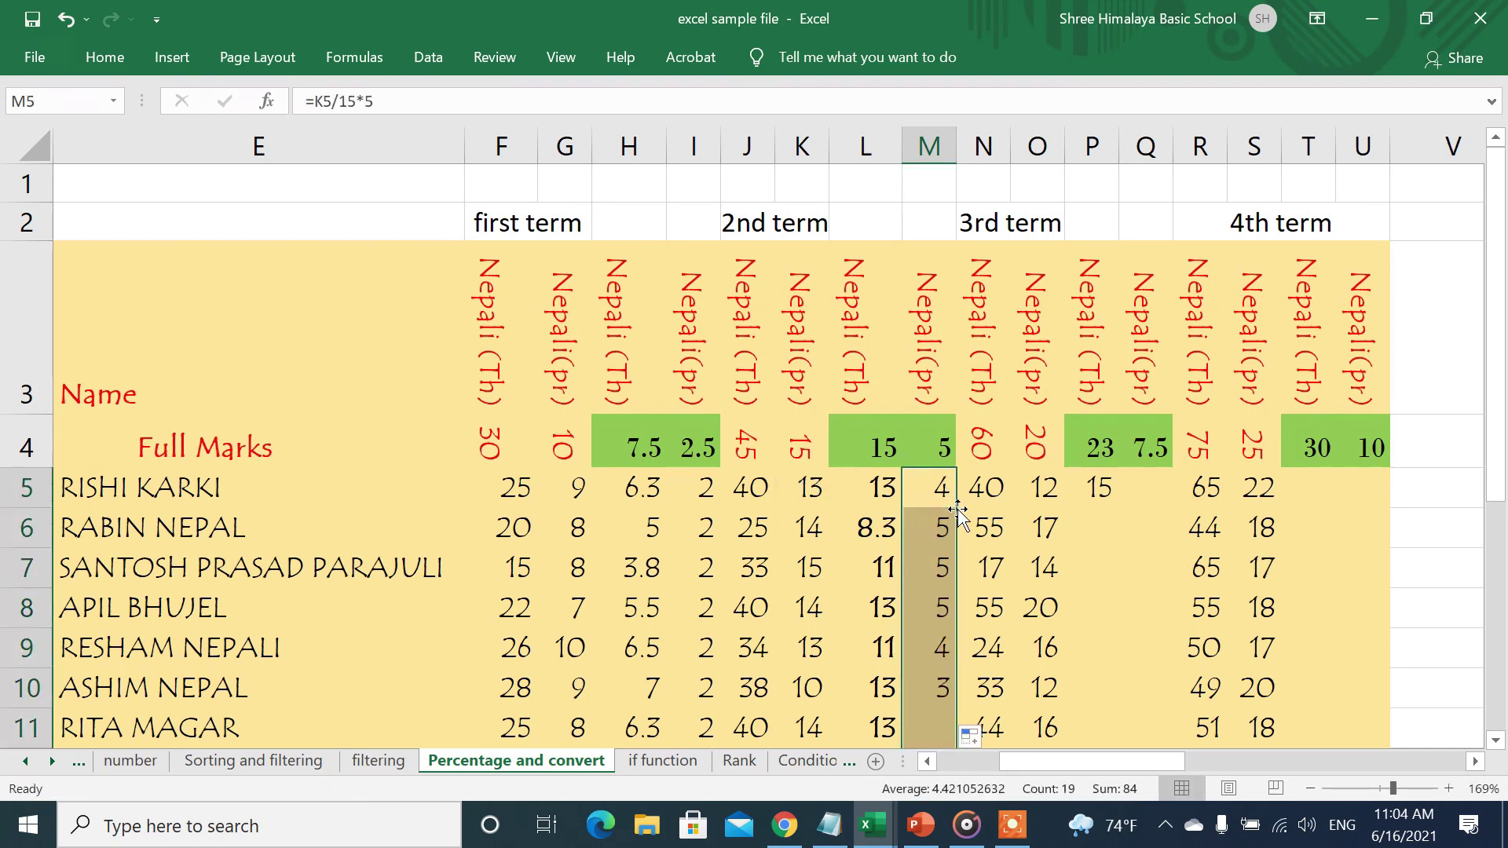
# Replace P5 with =N5/60*22.5 and fill it down column P (15, 21, 6, 21…).
pyautogui.click(1096, 489)
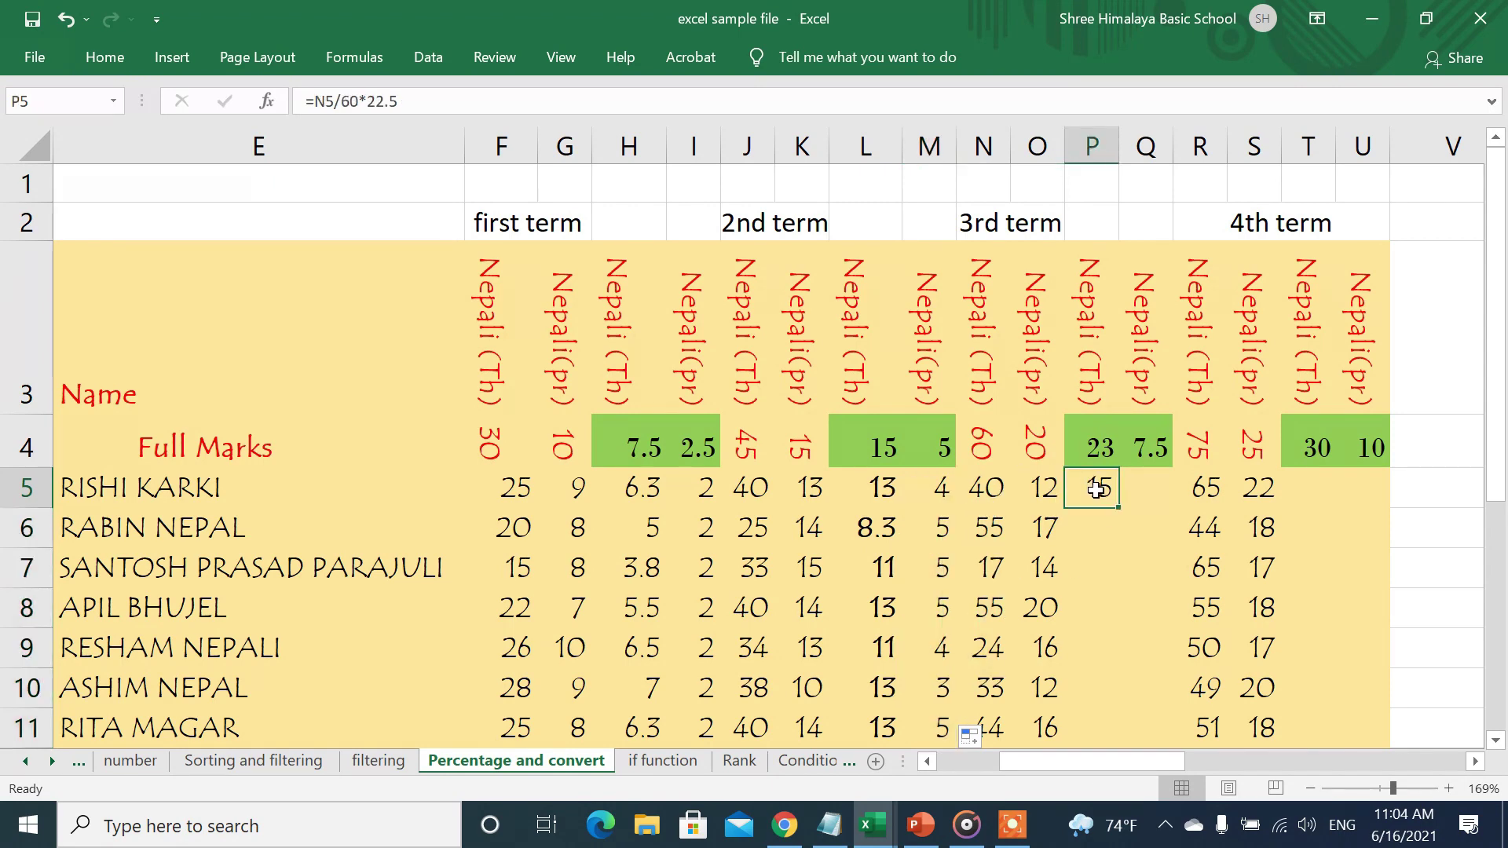
pyautogui.press('Delete')
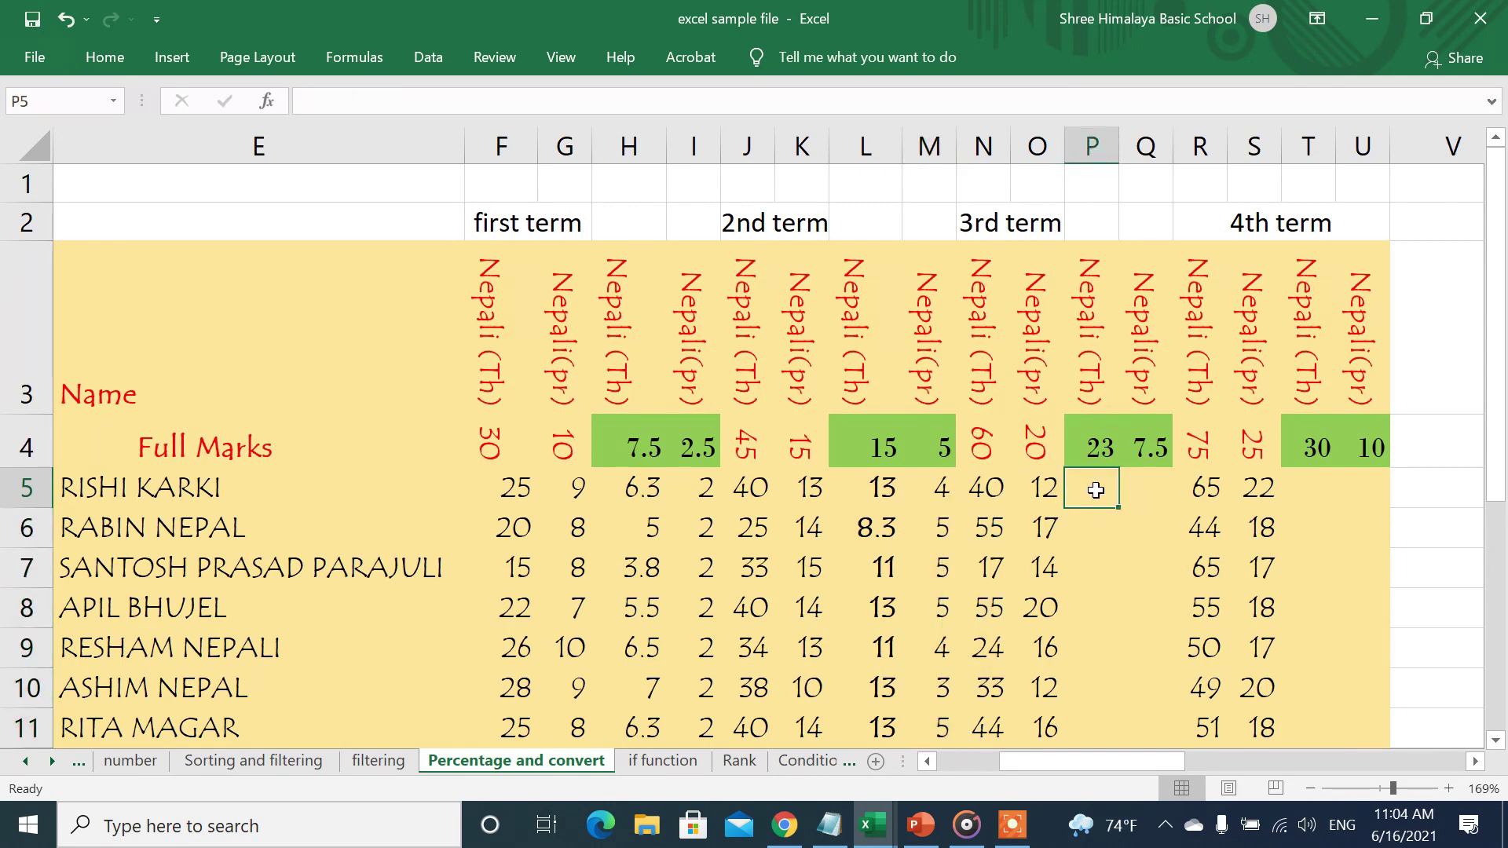
pyautogui.write('=')
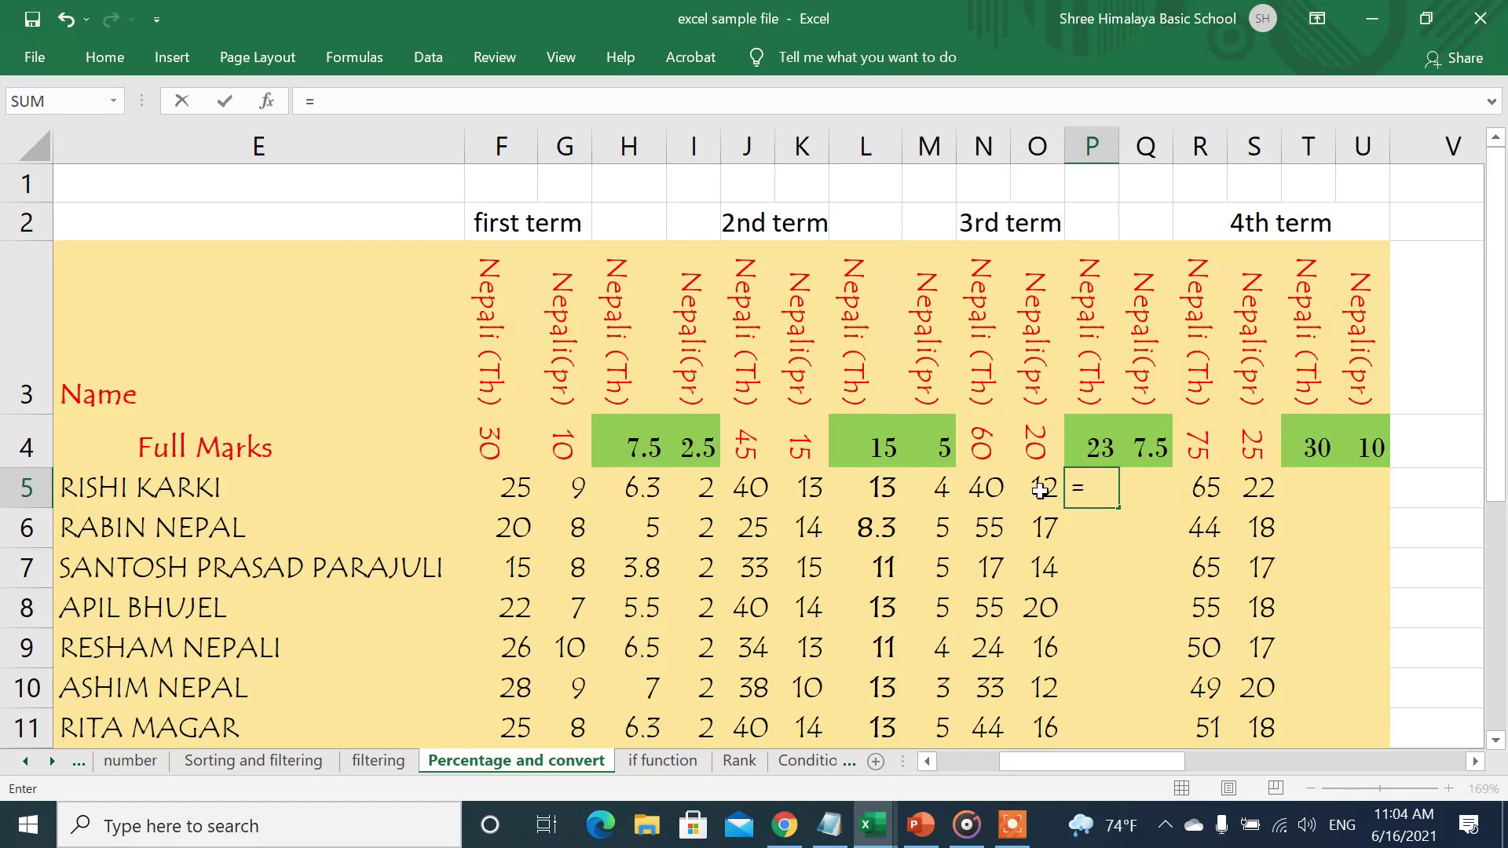
pyautogui.click(990, 492)
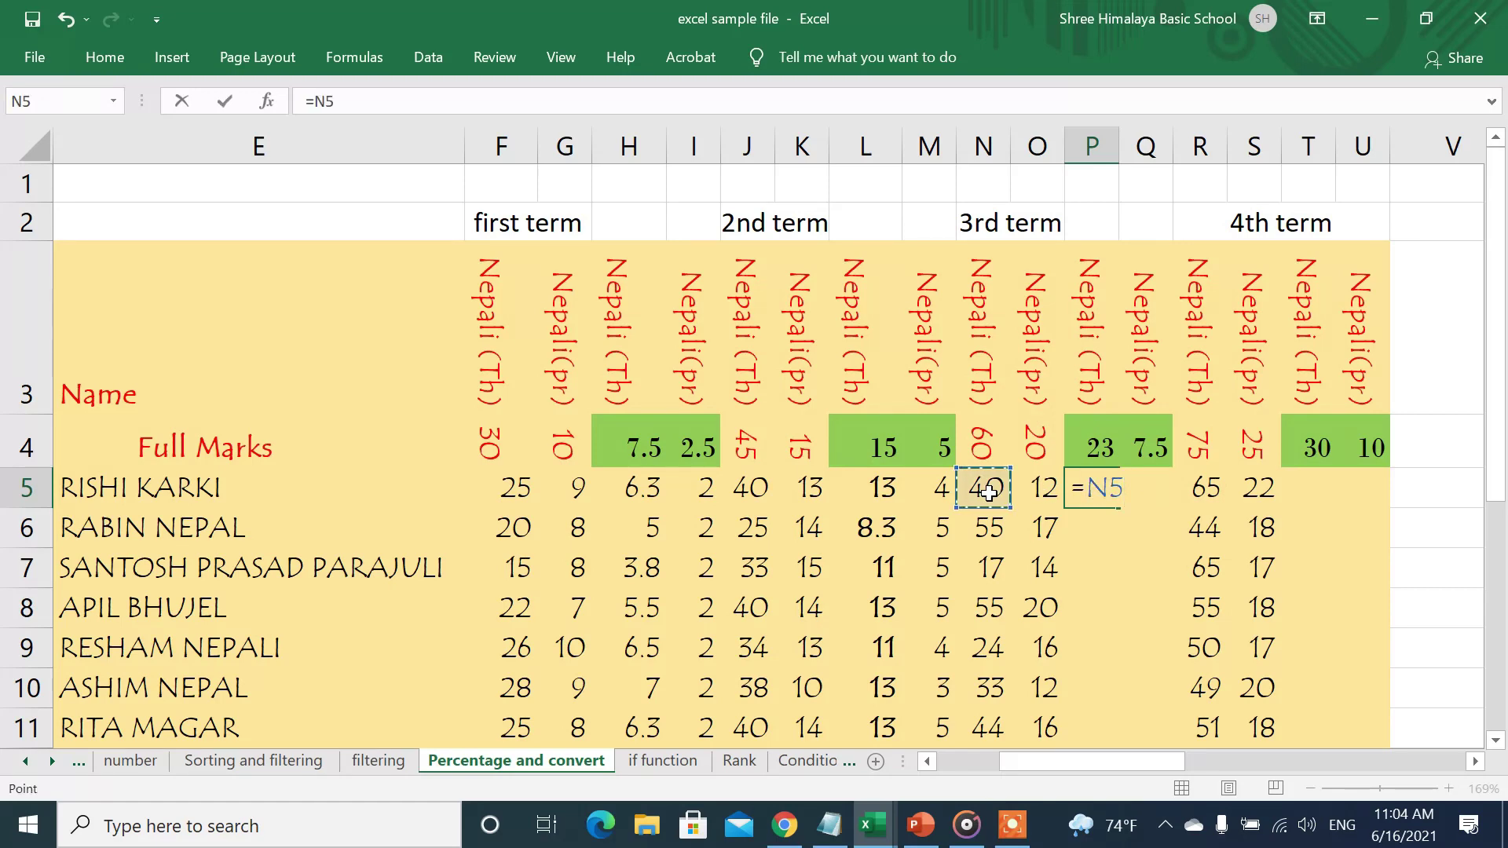
pyautogui.write('/')
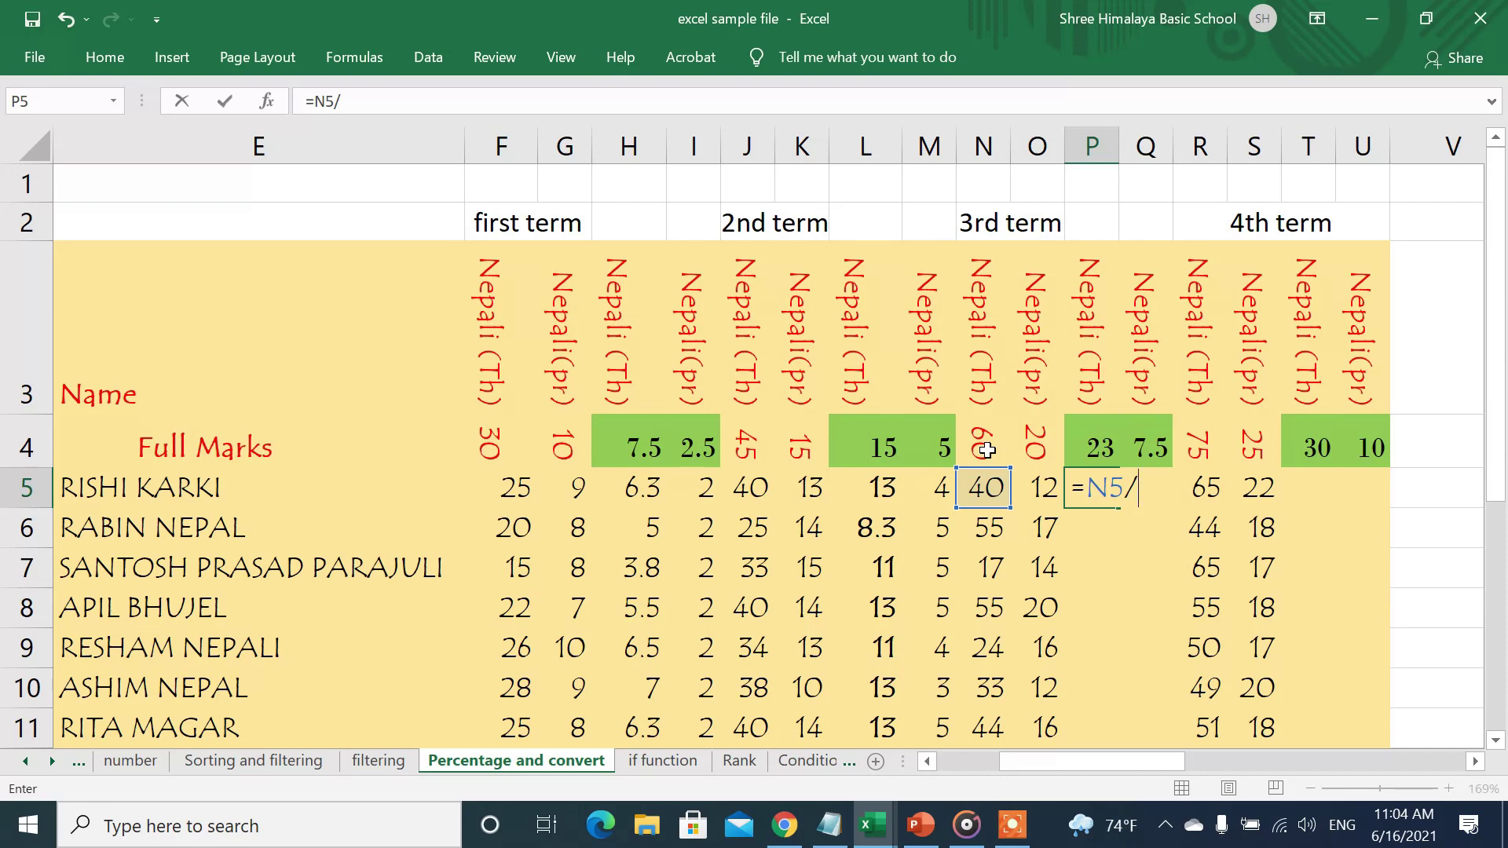
pyautogui.write('60*')
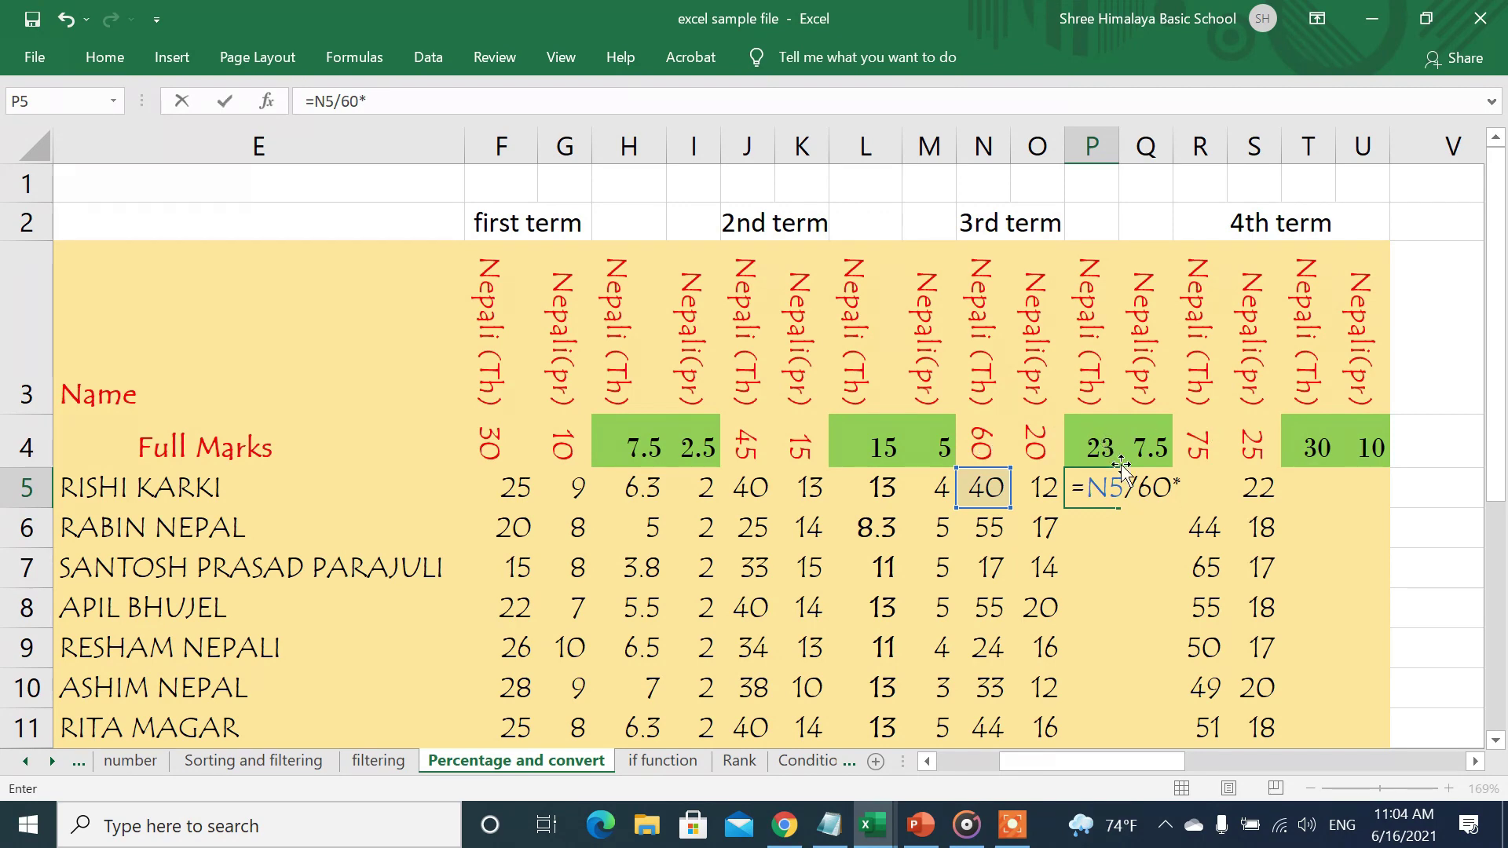
pyautogui.write('22.5')
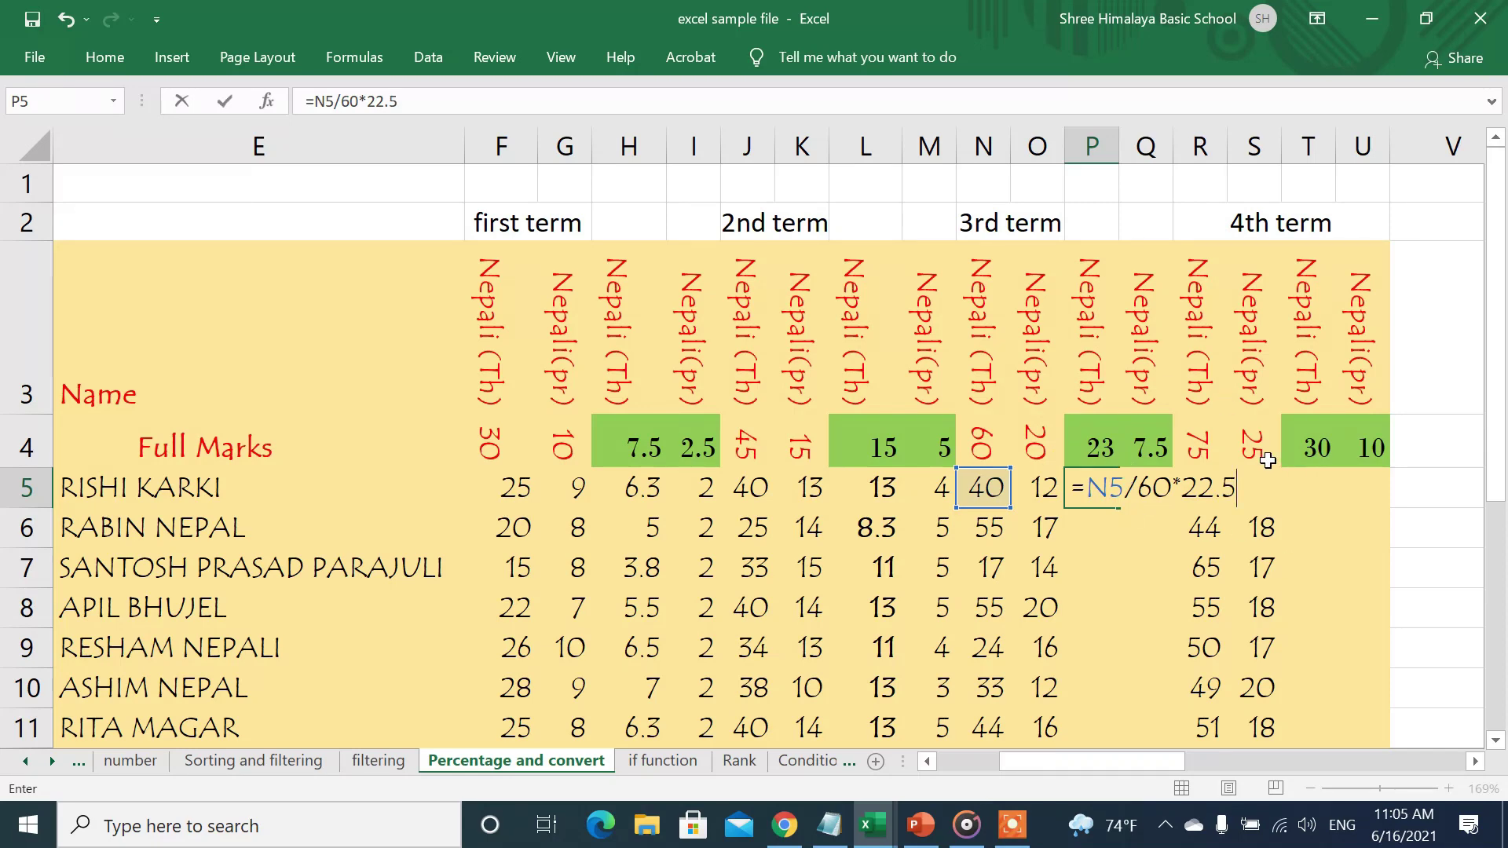
pyautogui.press('Return')
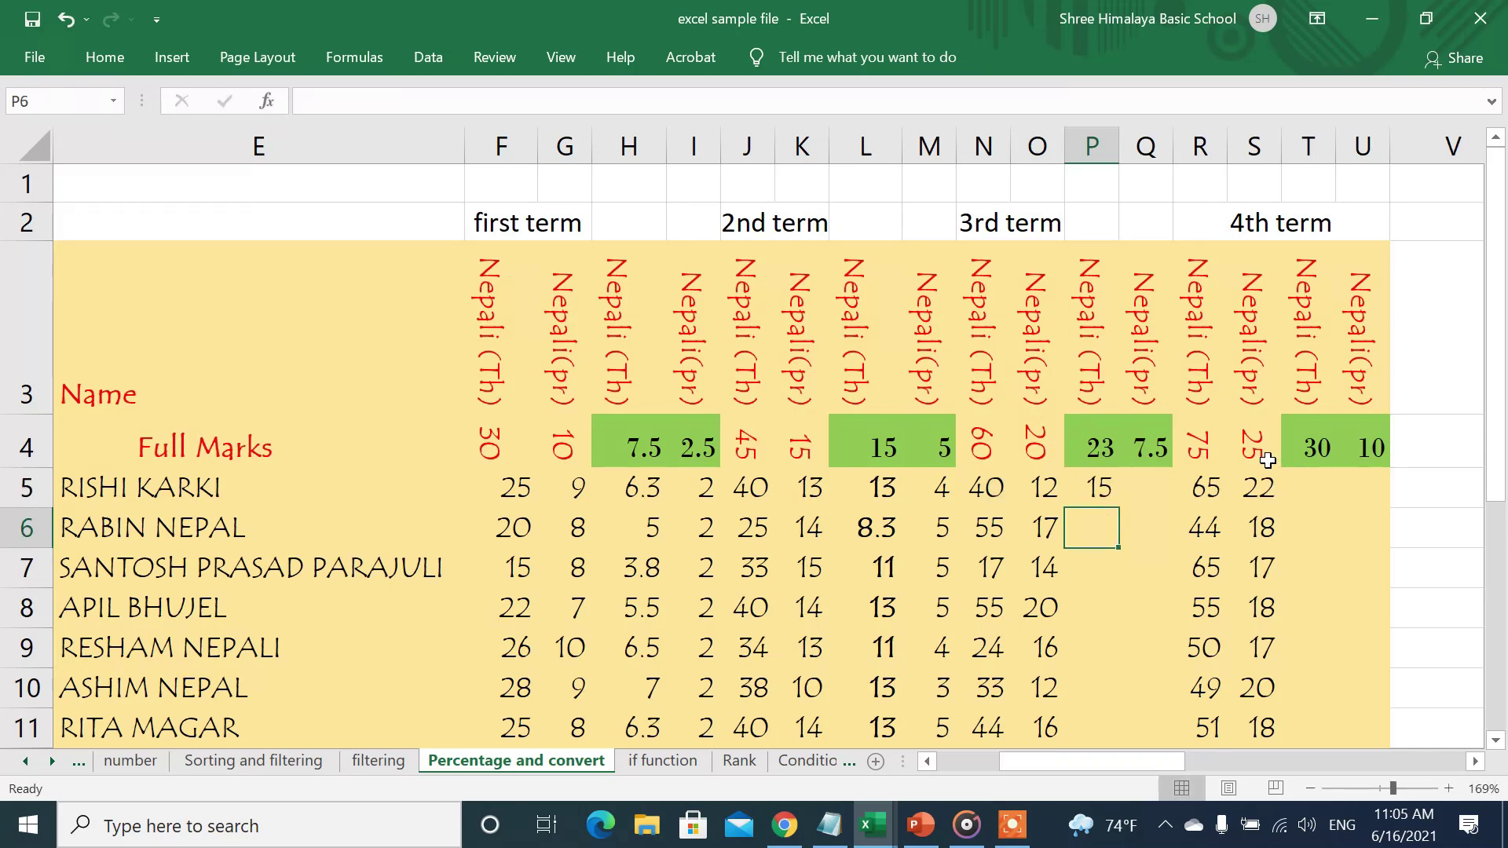
pyautogui.click(1096, 494)
pyautogui.doubleClick(1118, 508)
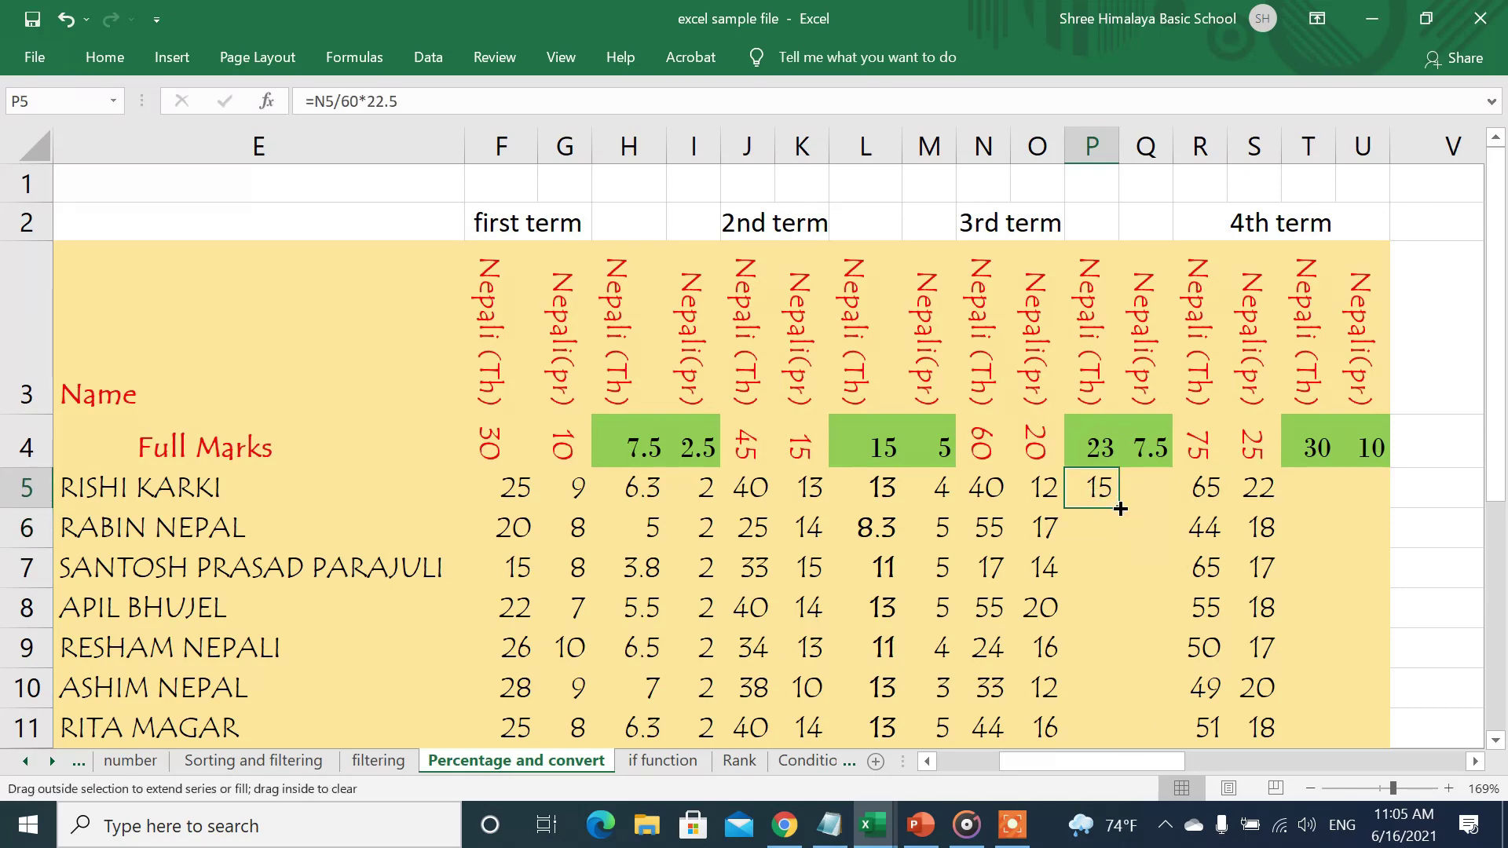
pyautogui.hscroll(3, 1092, 511)
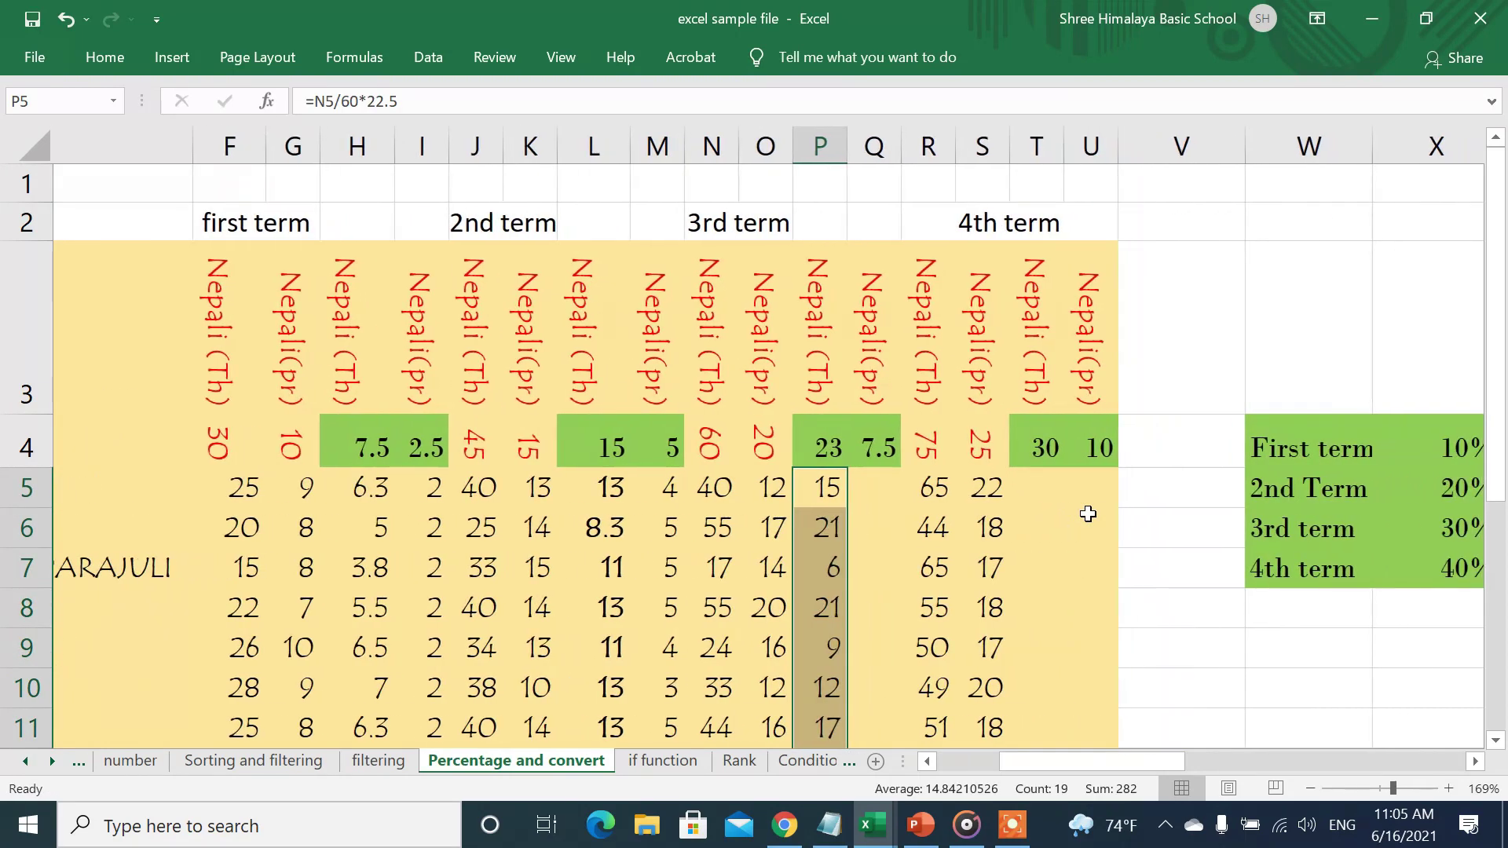
pyautogui.hscroll(3, 1088, 513)
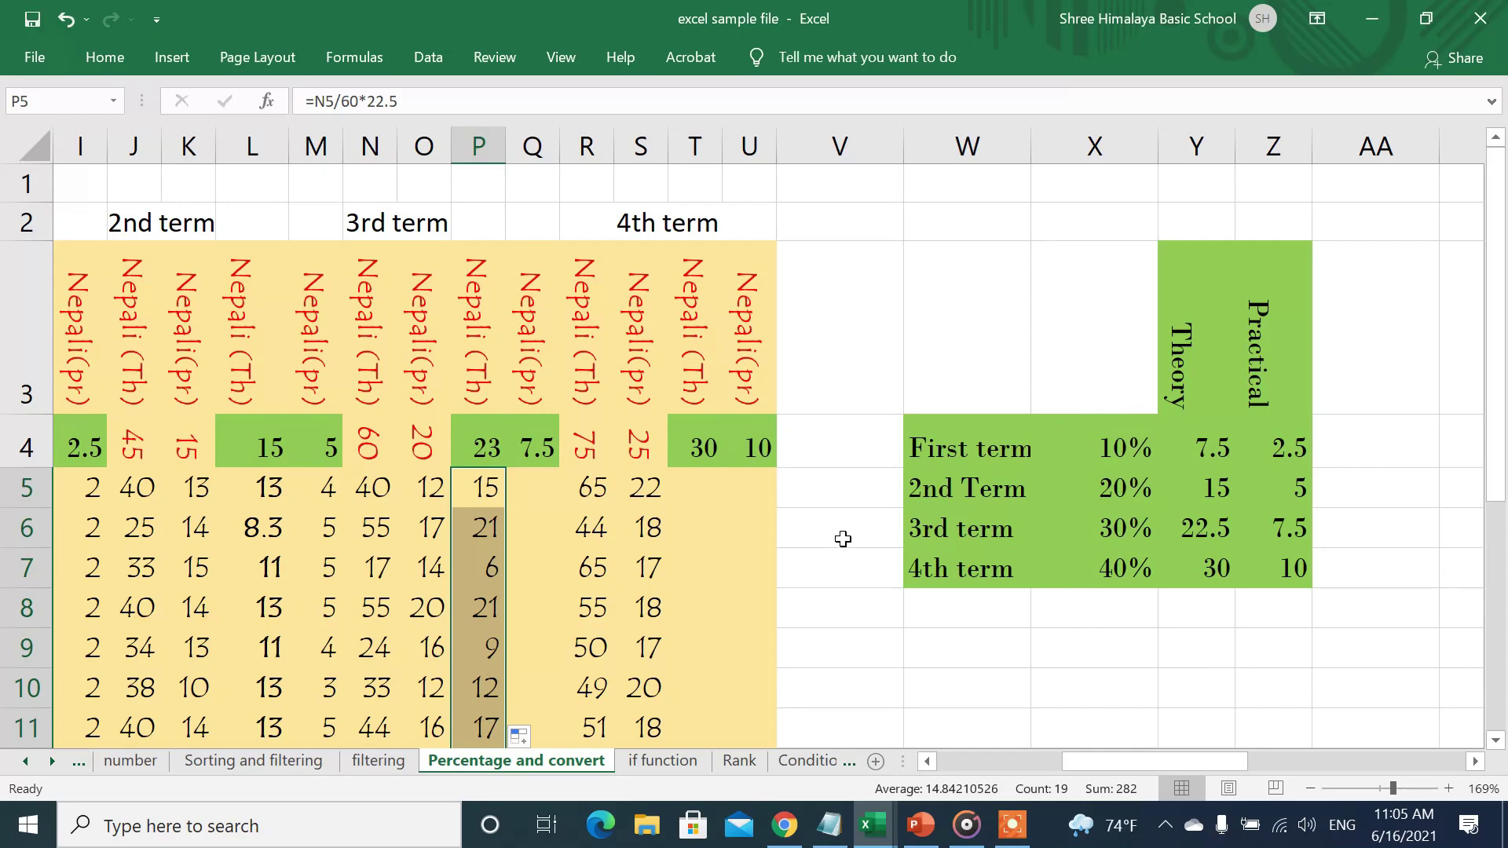
pyautogui.hscroll(-3, 298, 591)
pyautogui.hscroll(-2, 298, 591)
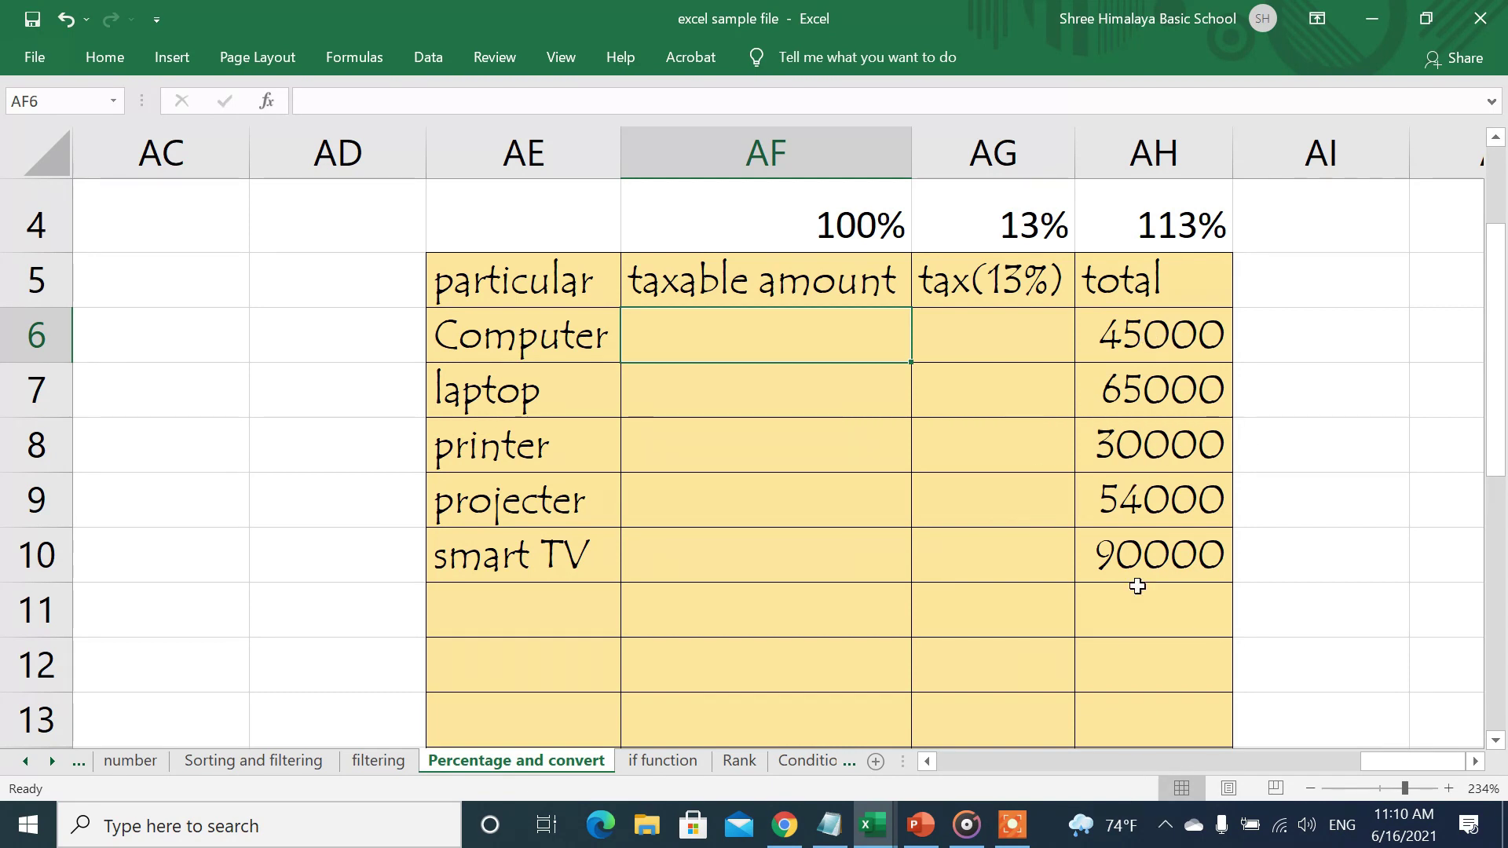
pyautogui.moveTo(1139, 346); pyautogui.dragTo(1149, 555)
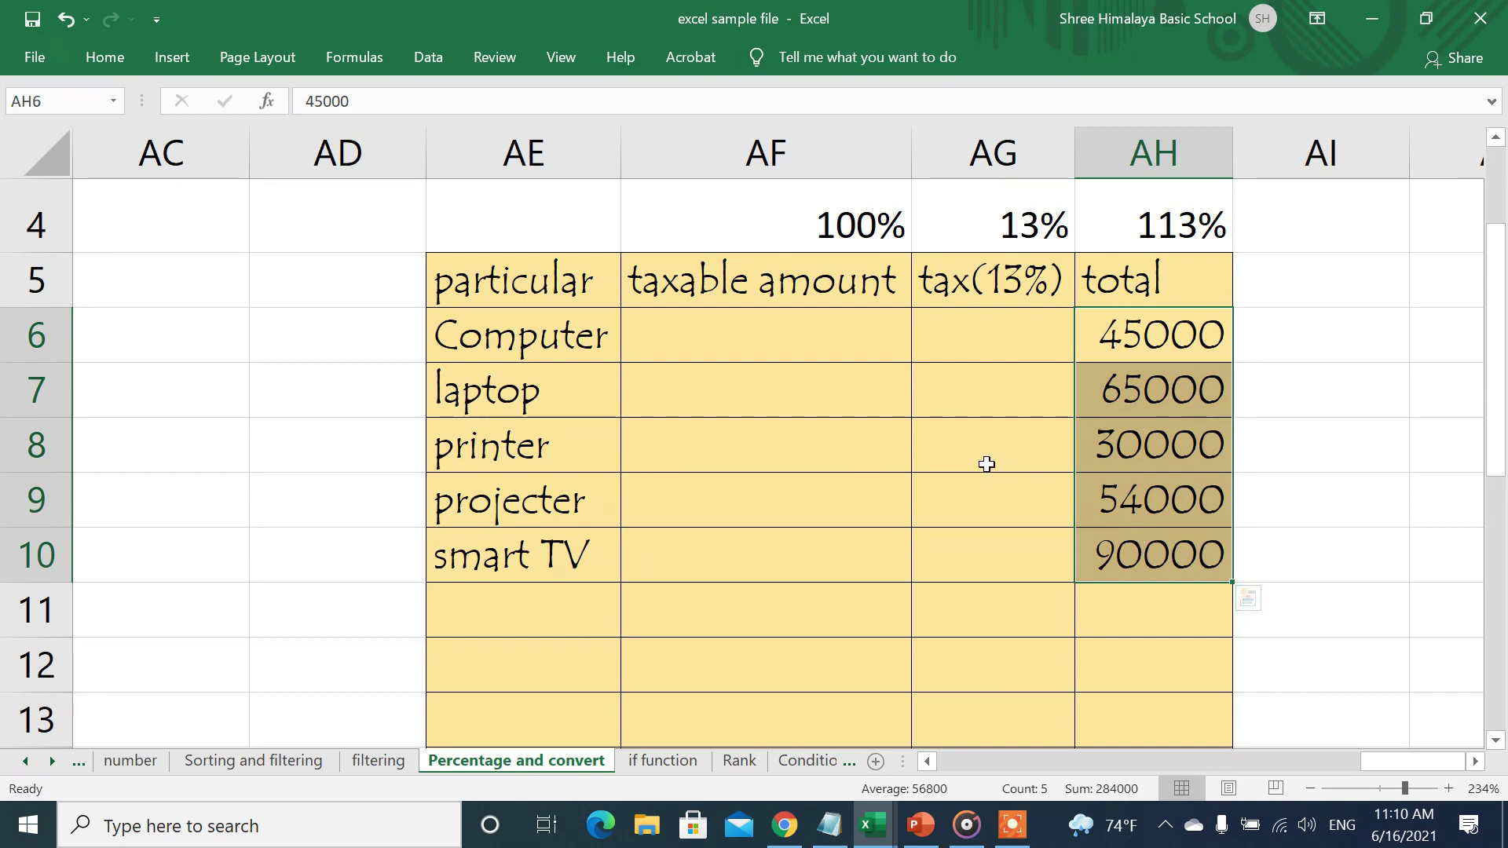
pyautogui.click(1126, 351)
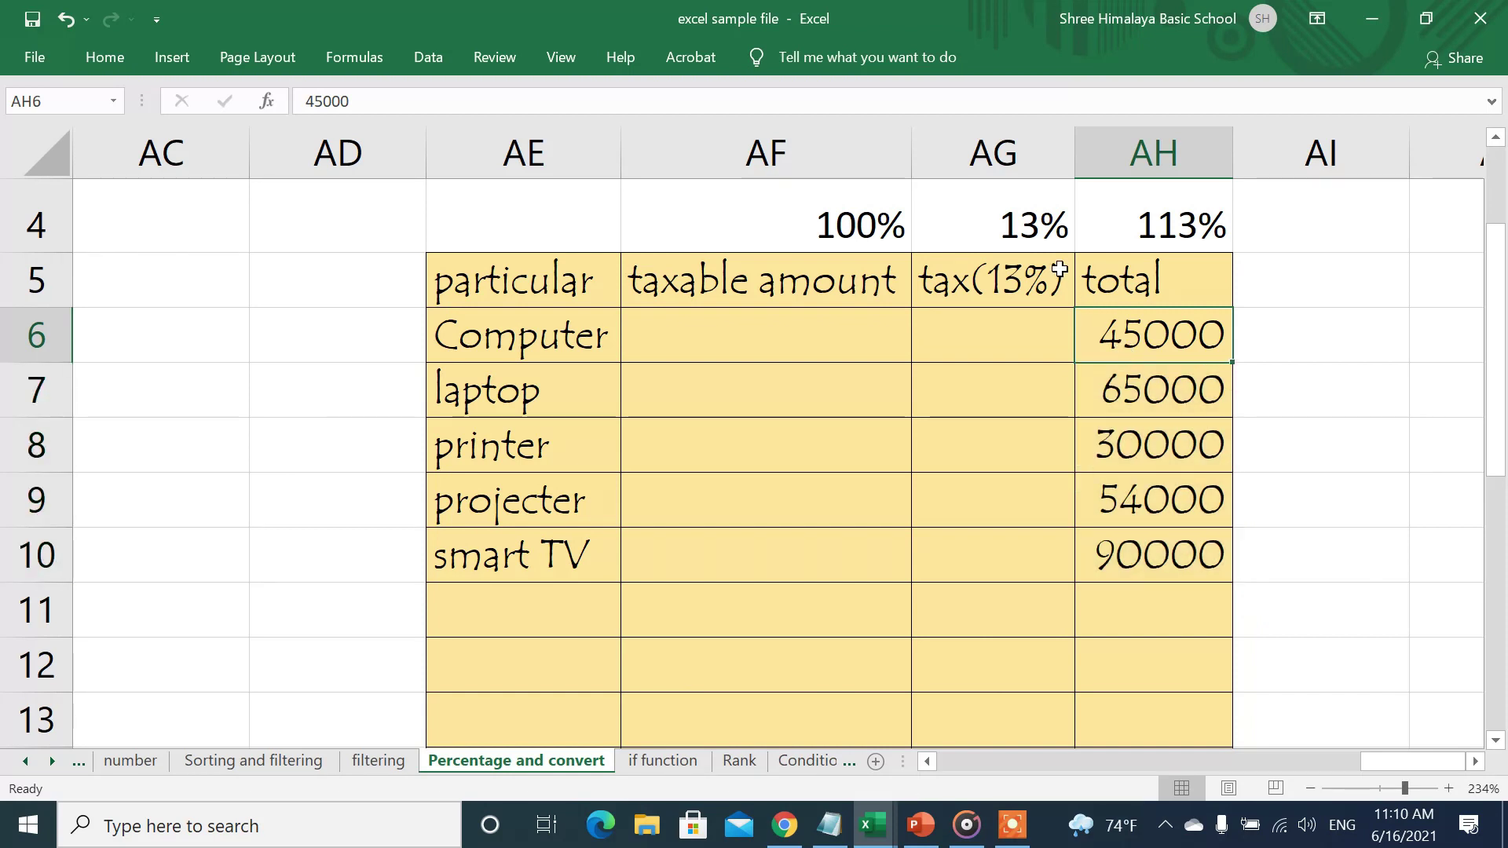
pyautogui.click(980, 280)
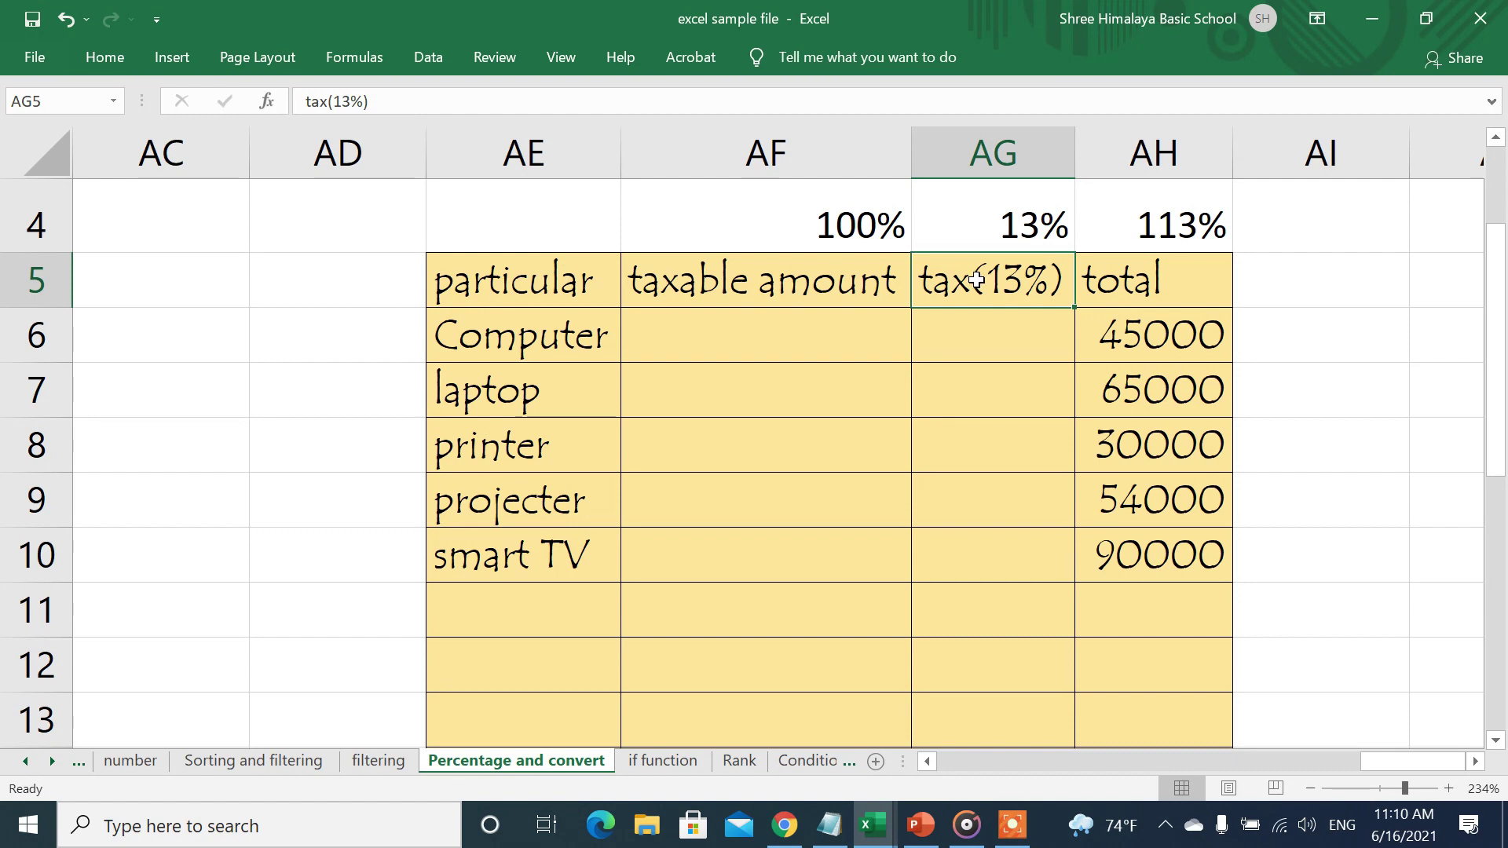
pyautogui.click(777, 284)
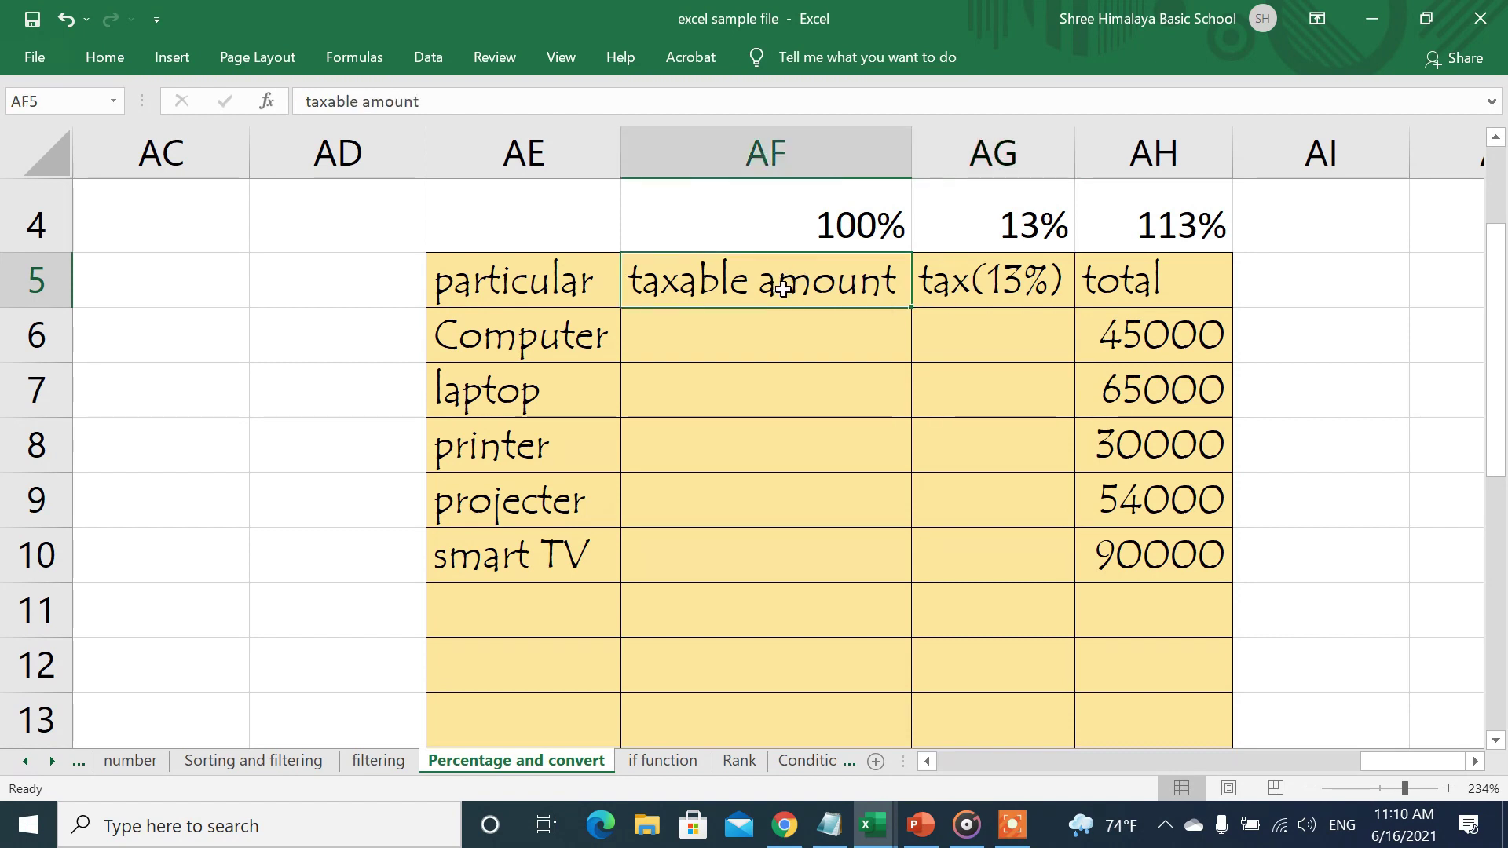
pyautogui.click(898, 234)
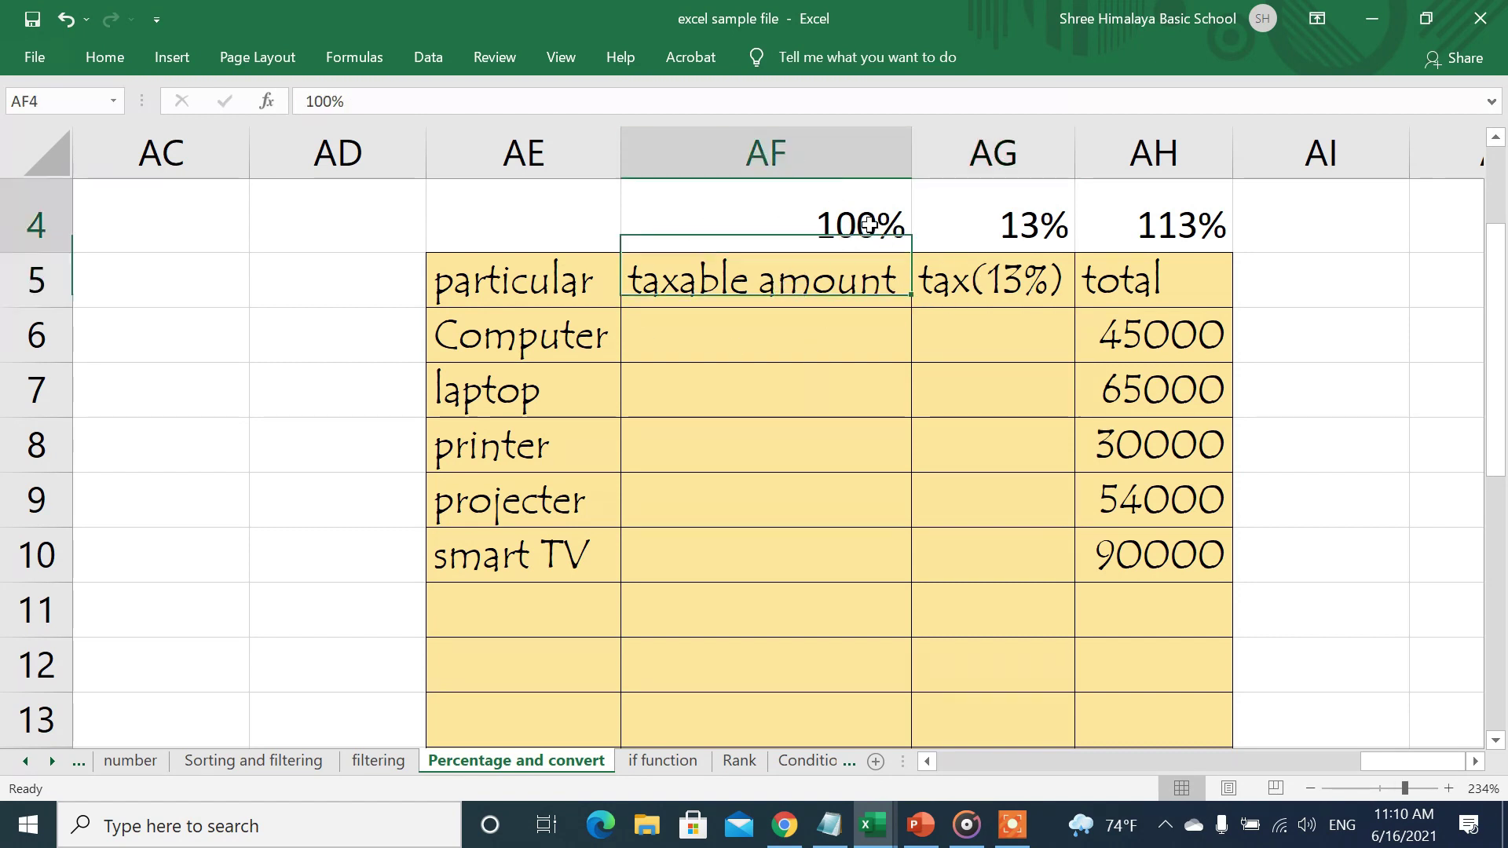
pyautogui.click(993, 287)
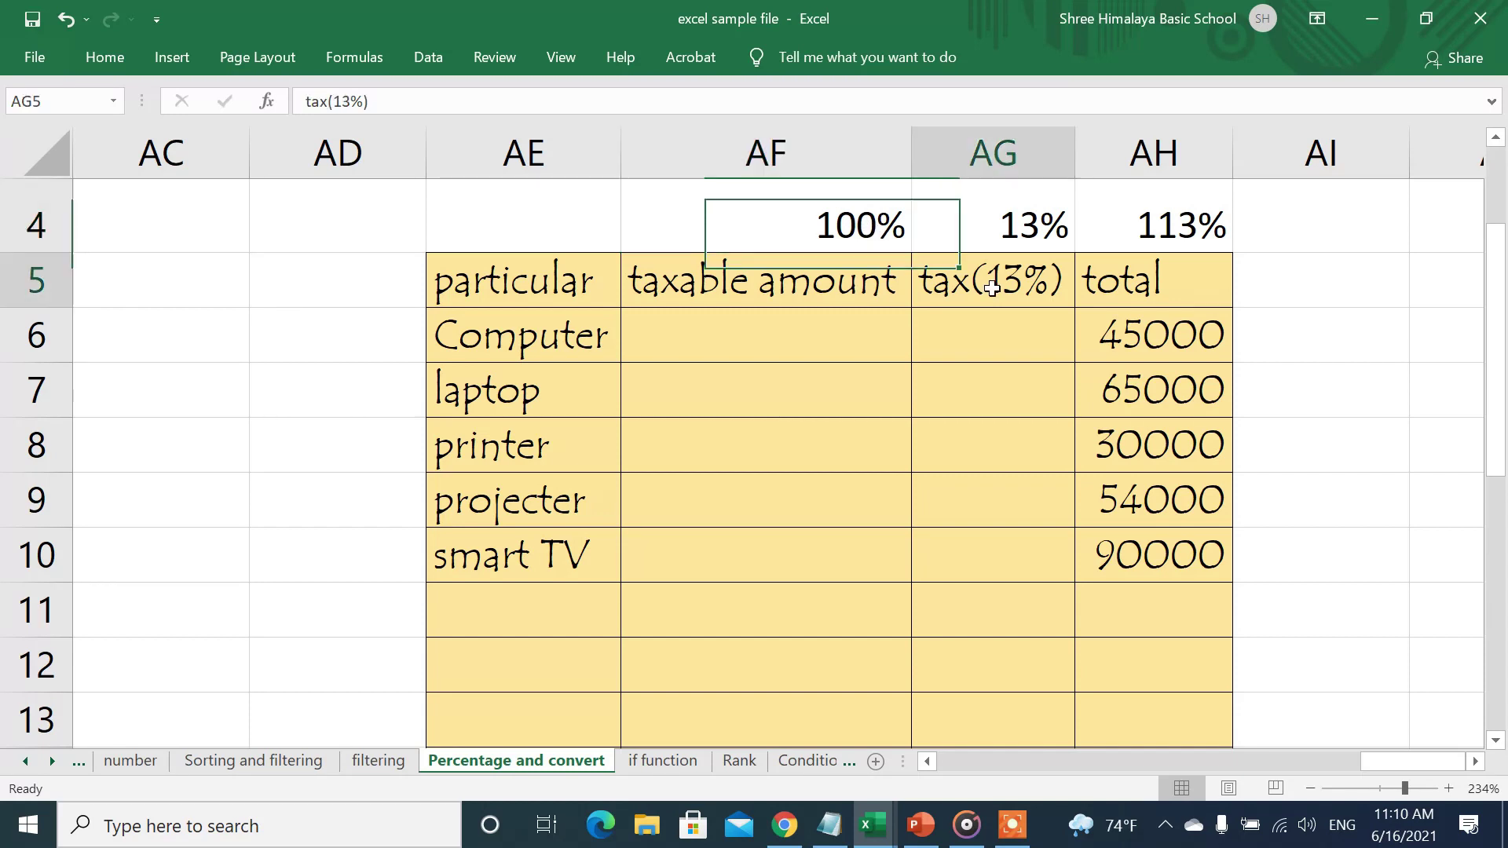
pyautogui.click(1035, 217)
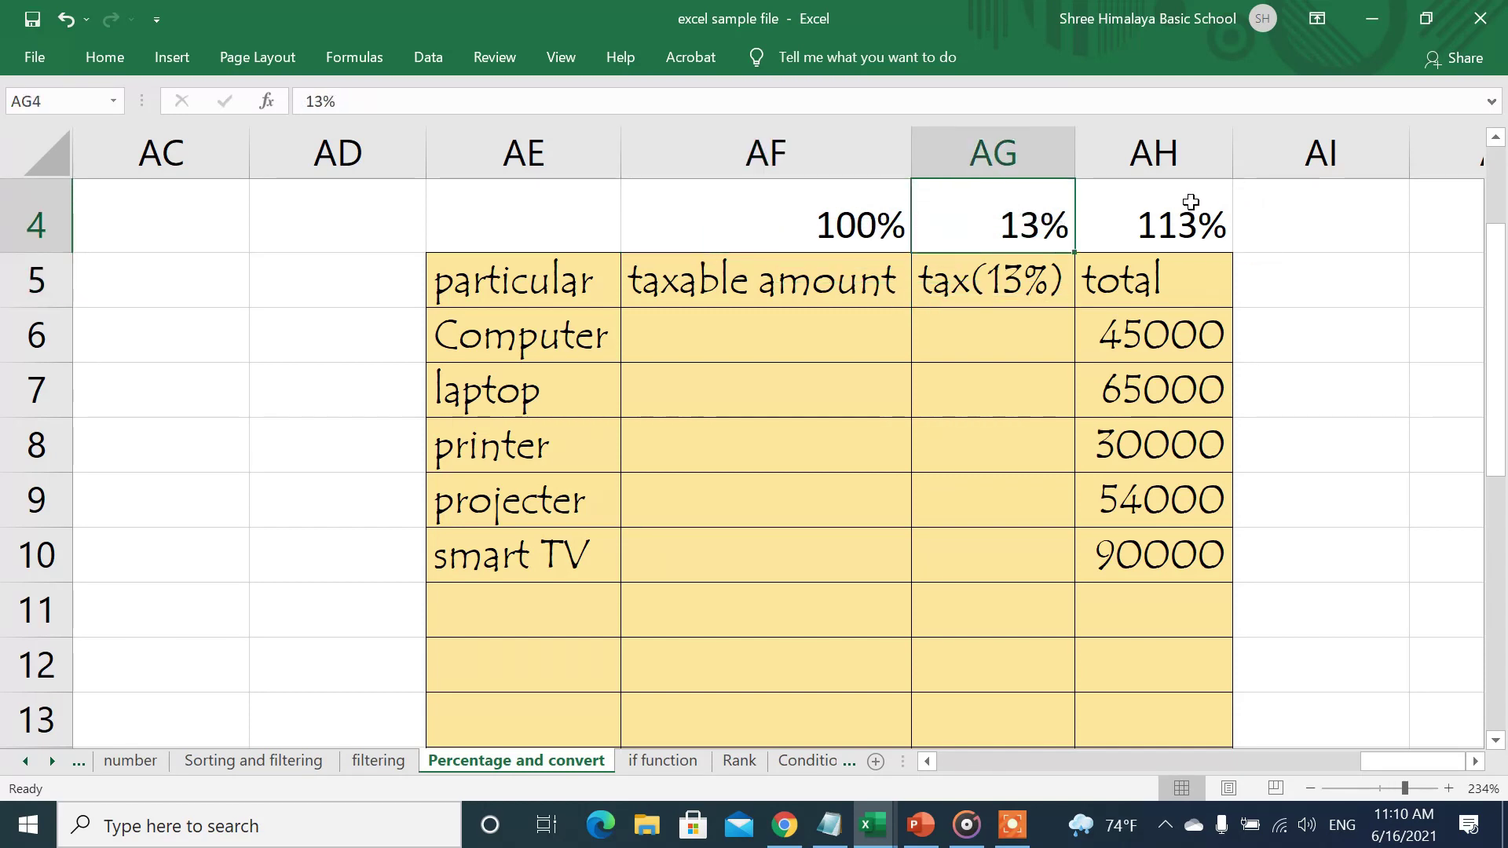
pyautogui.click(1163, 222)
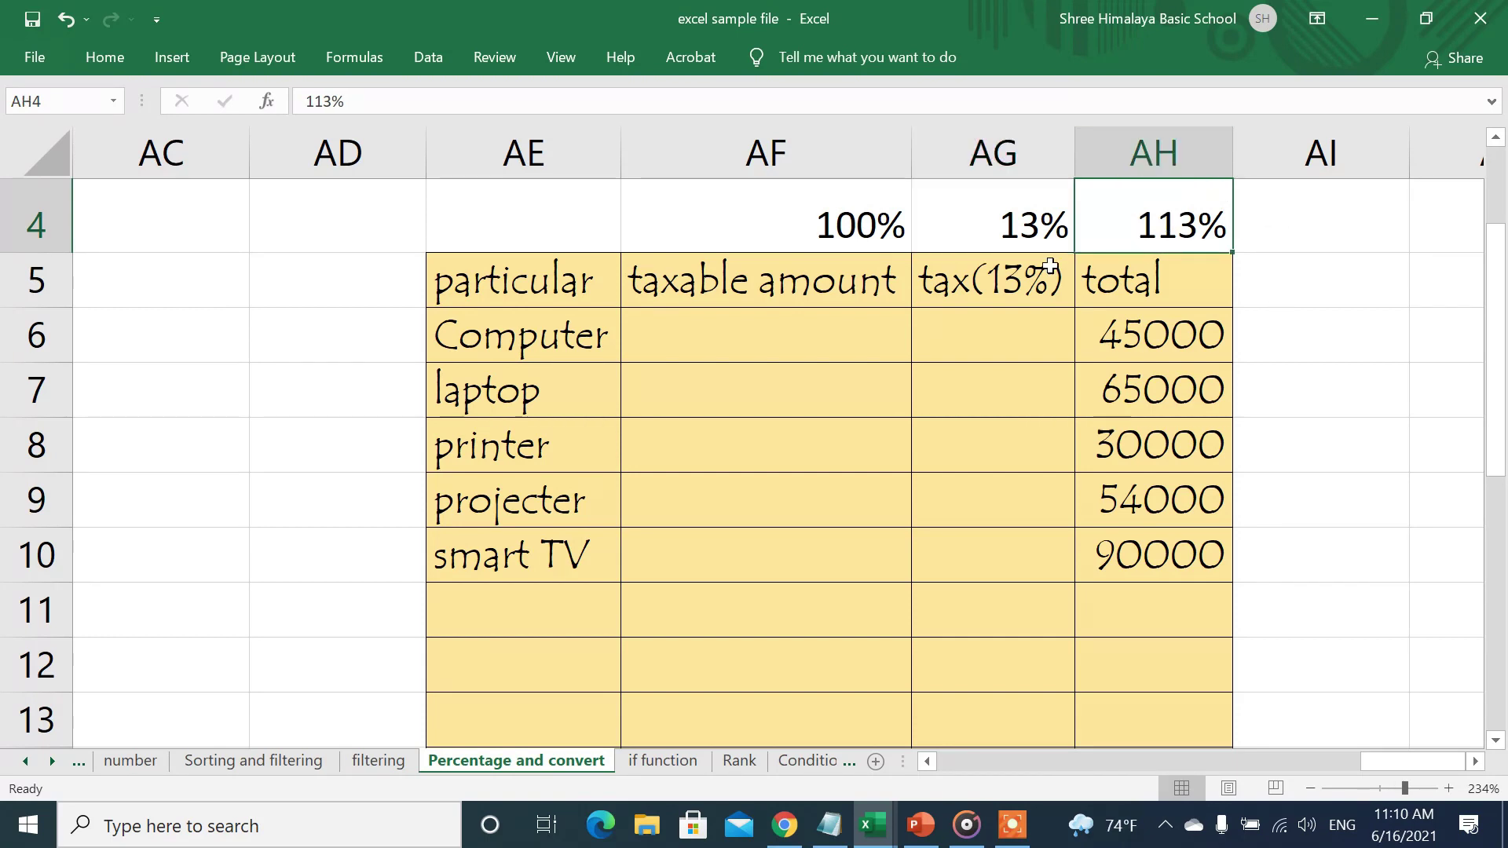
pyautogui.click(1160, 344)
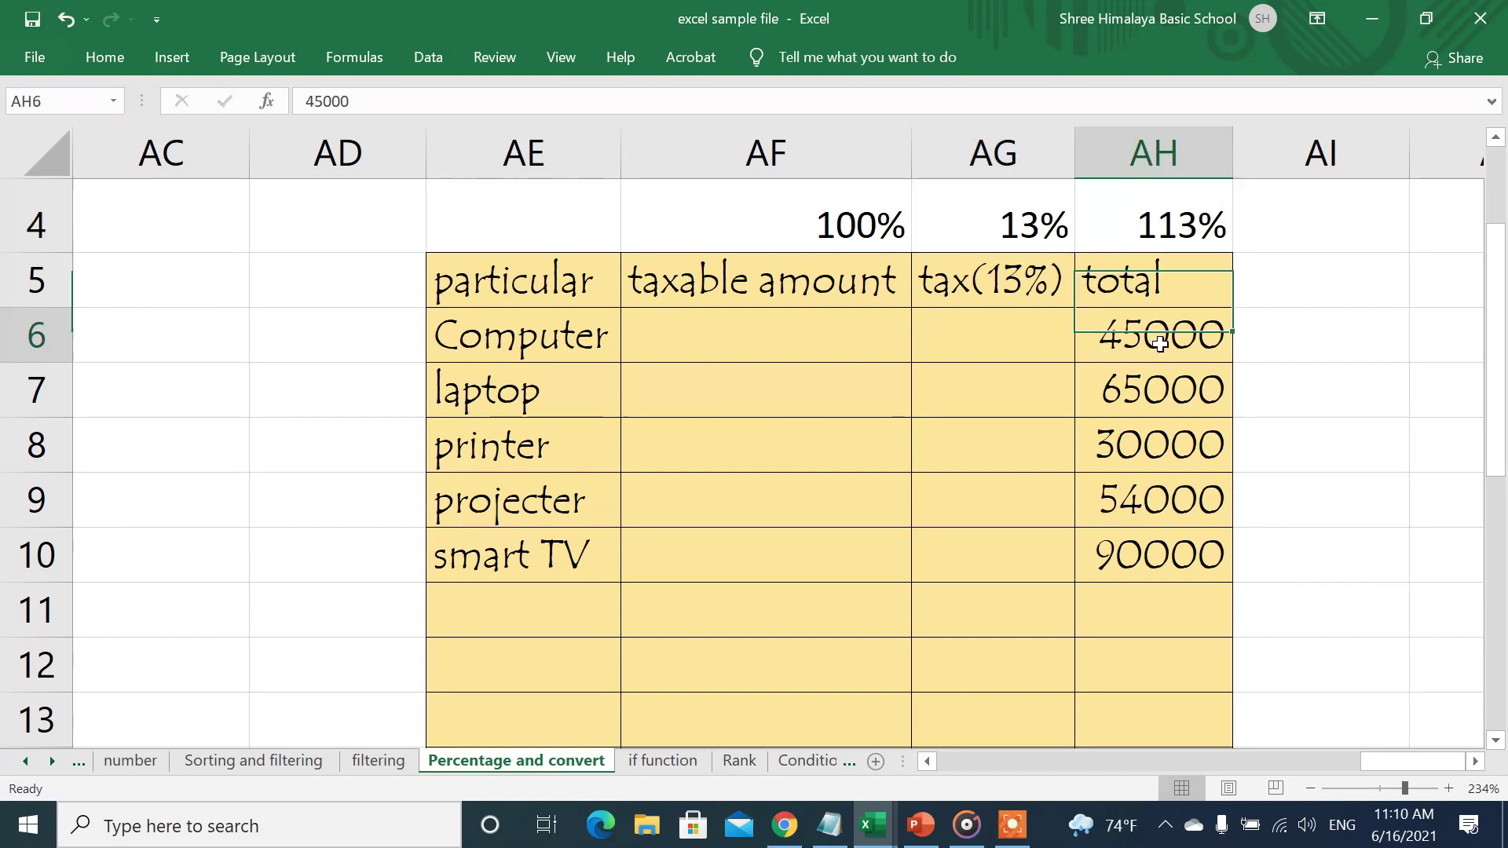
pyautogui.click(1155, 400)
pyautogui.click(1144, 460)
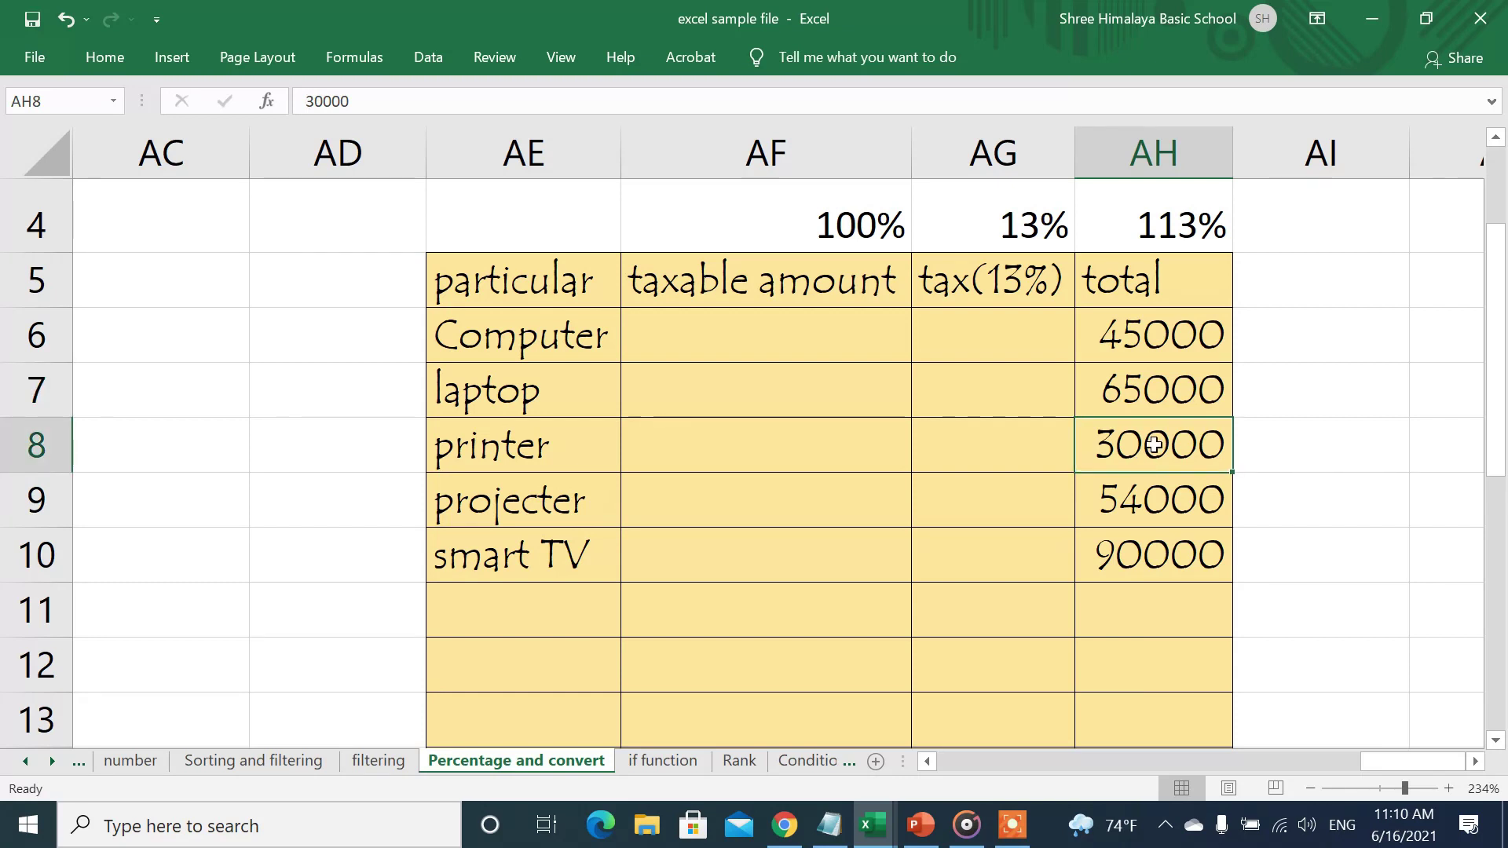
pyautogui.click(1146, 345)
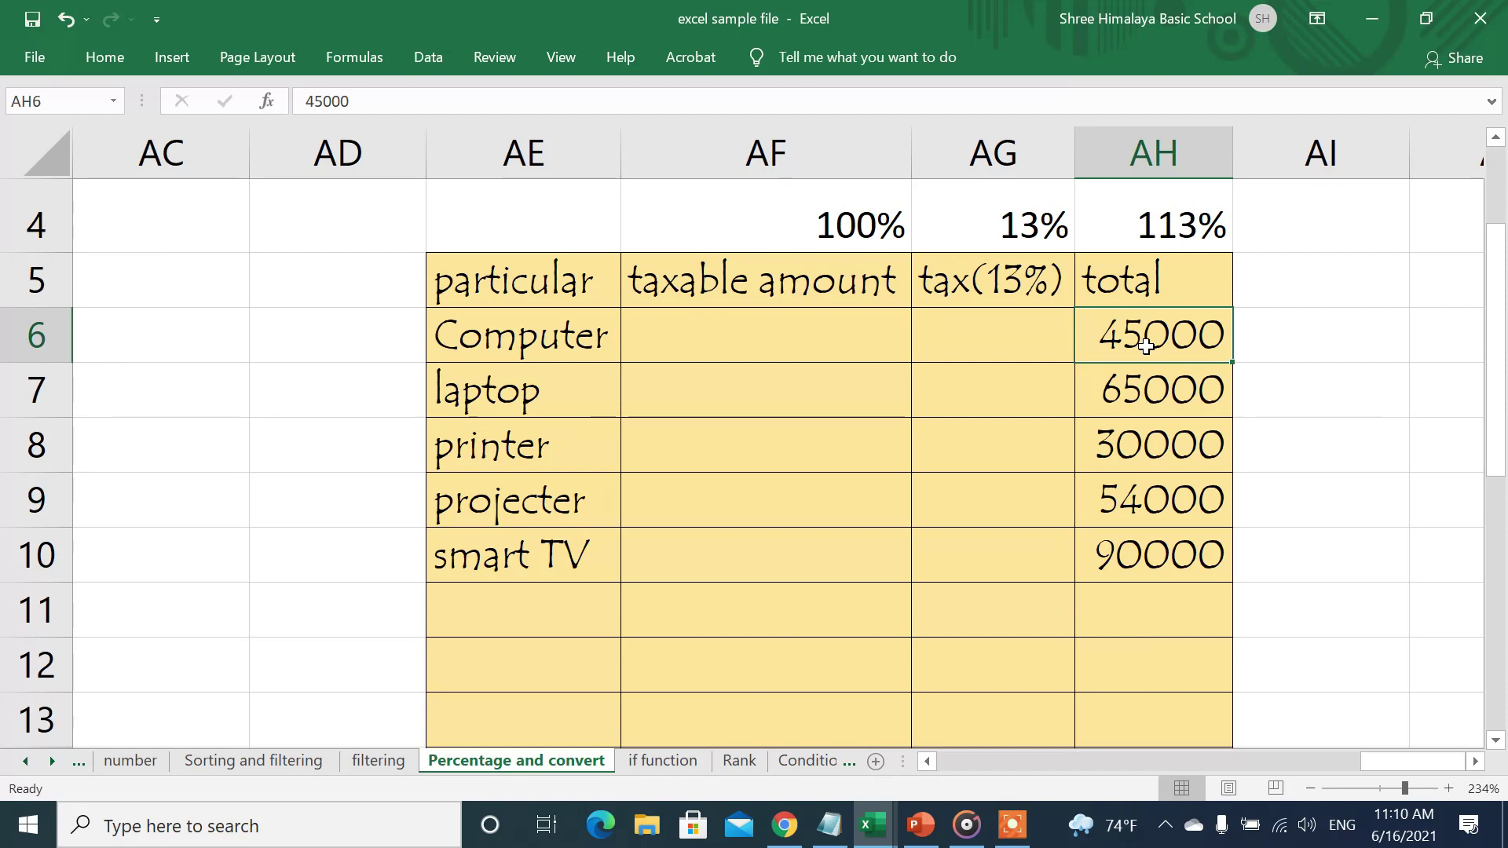
pyautogui.click(847, 343)
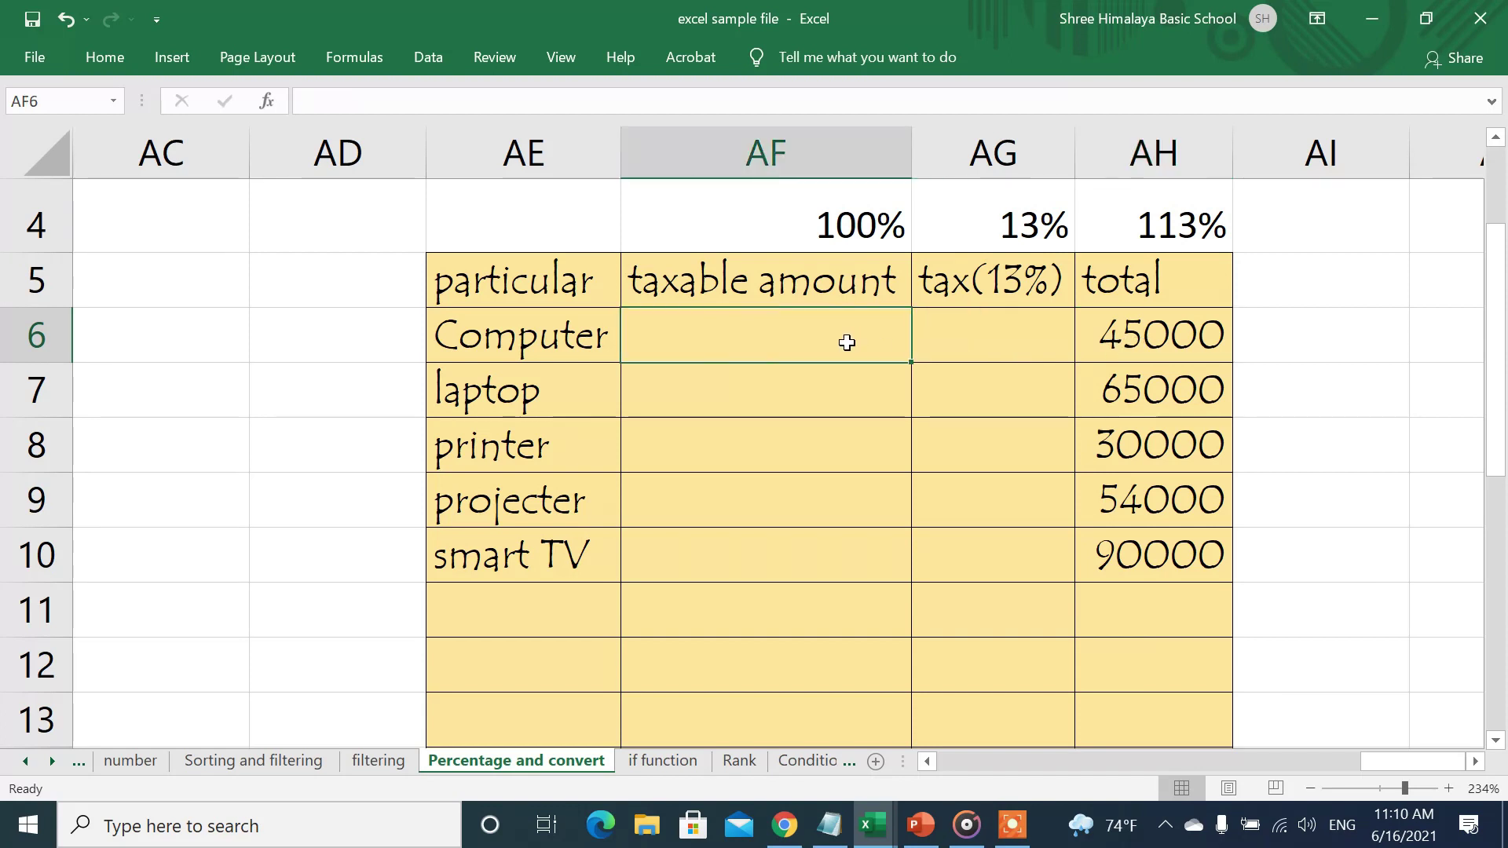
# Enter taxable amounts as total/1.13: Computer 39823.0088 and laptop 57522.1239.
pyautogui.doubleClick(847, 342)
pyautogui.write('=')
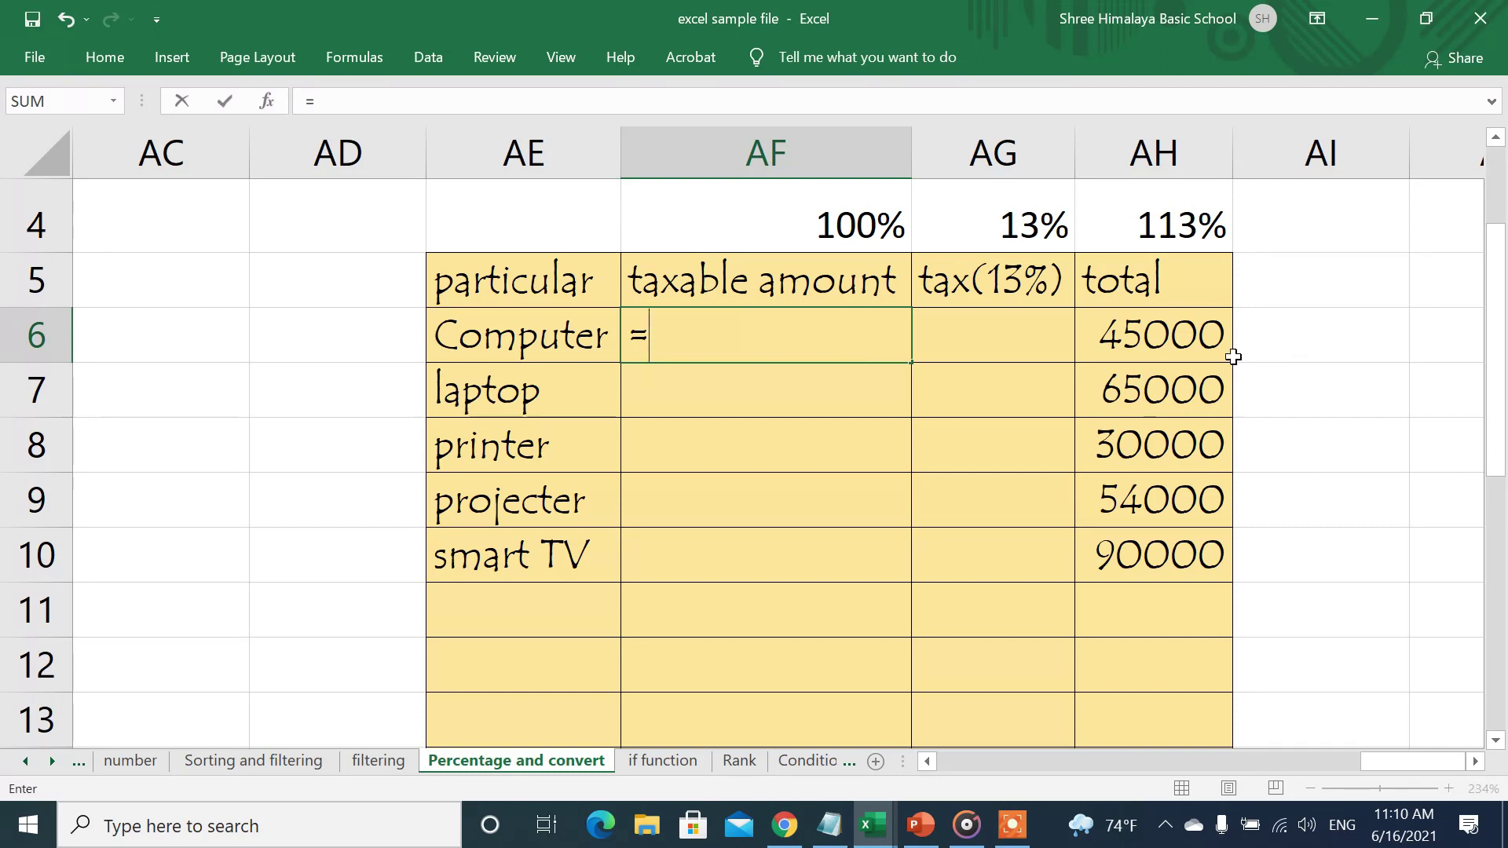
pyautogui.click(1170, 336)
pyautogui.write('/')
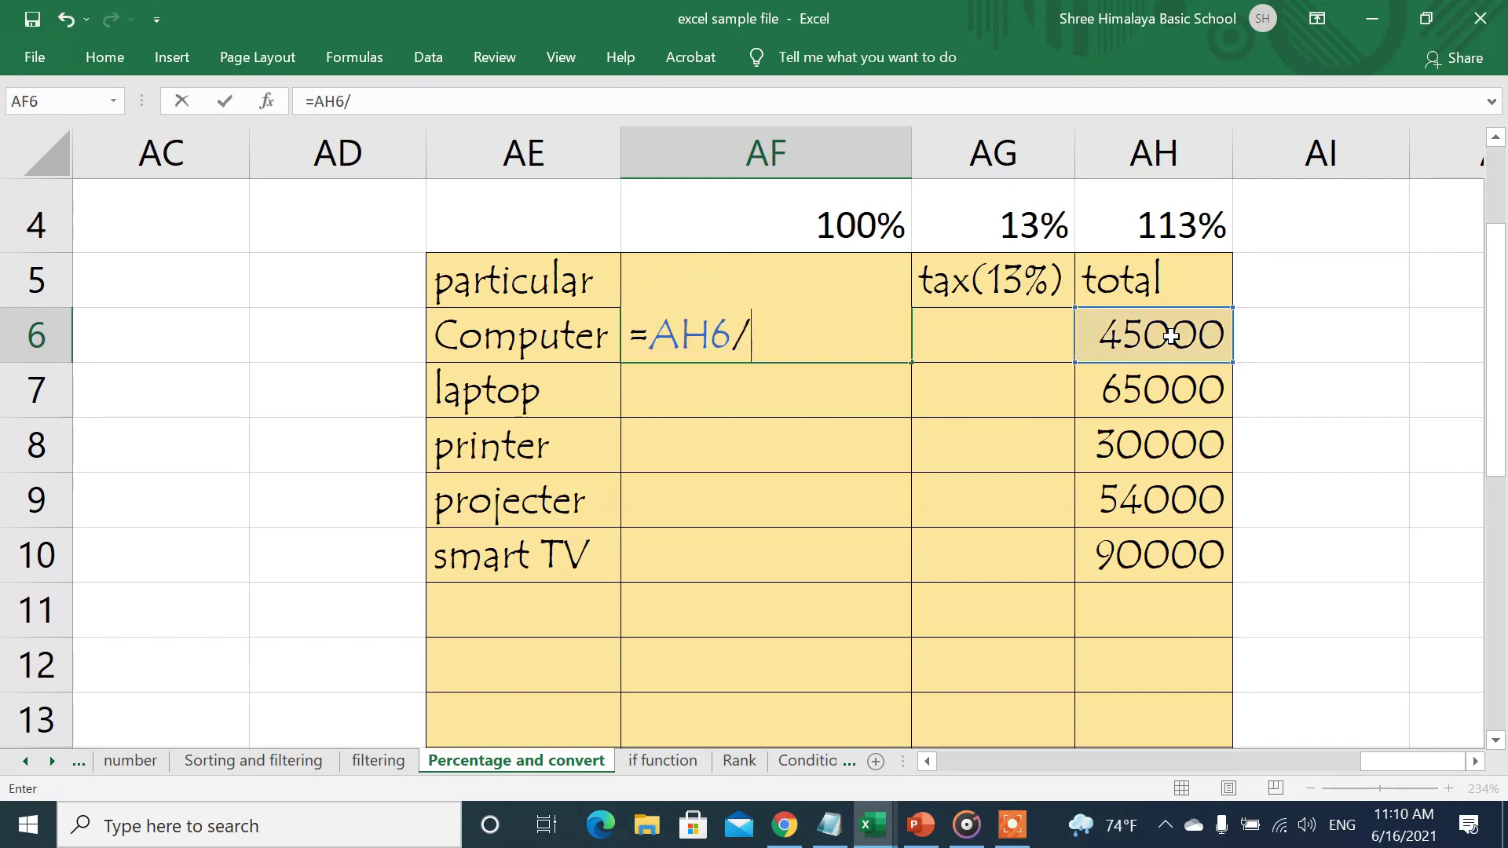
pyautogui.write('11')
pyautogui.write('3')
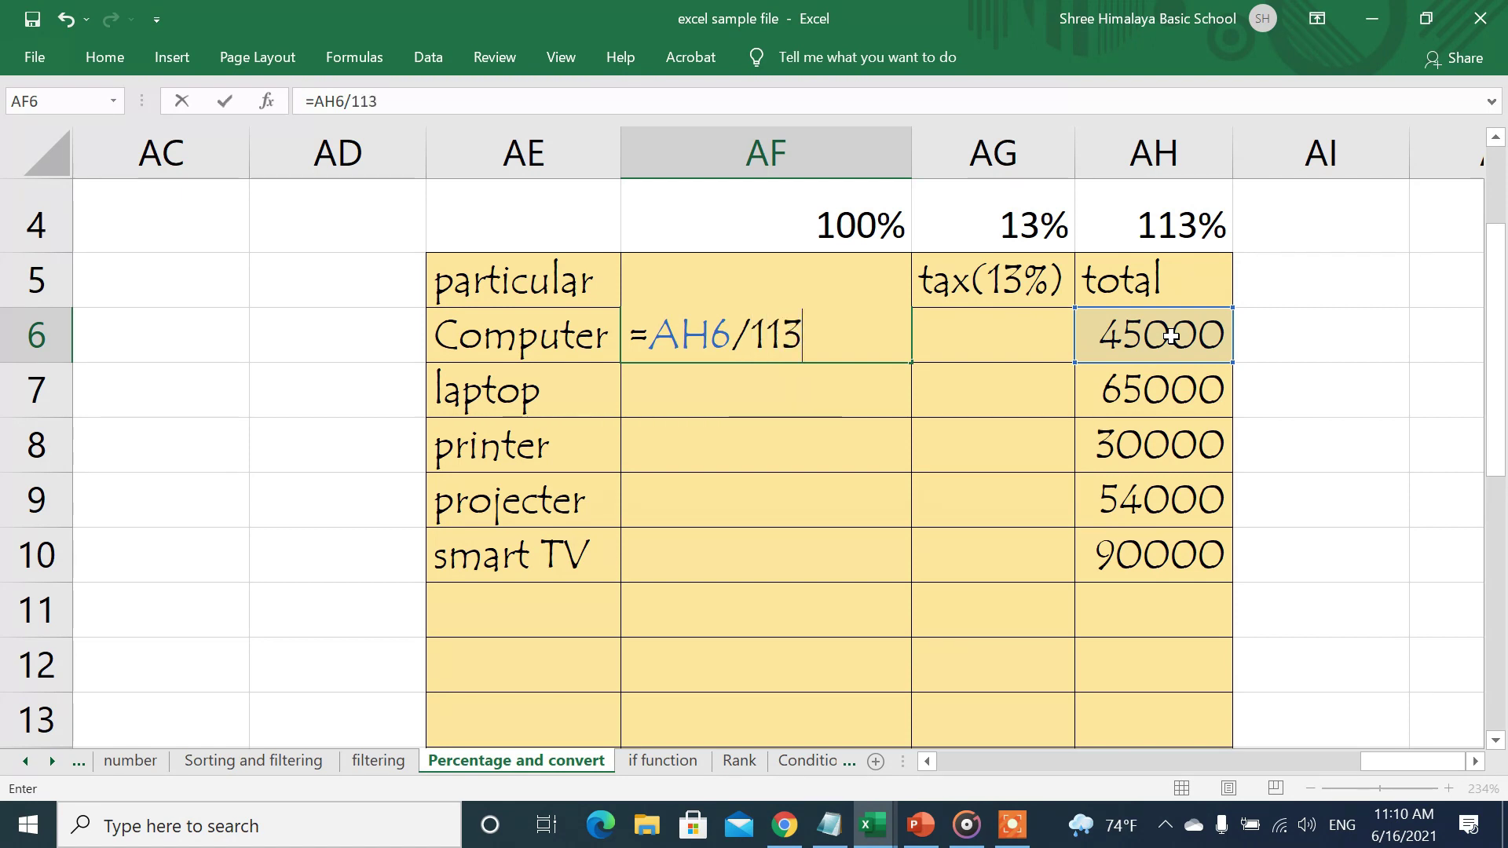
pyautogui.write('*')
pyautogui.write('100')
pyautogui.press('Return')
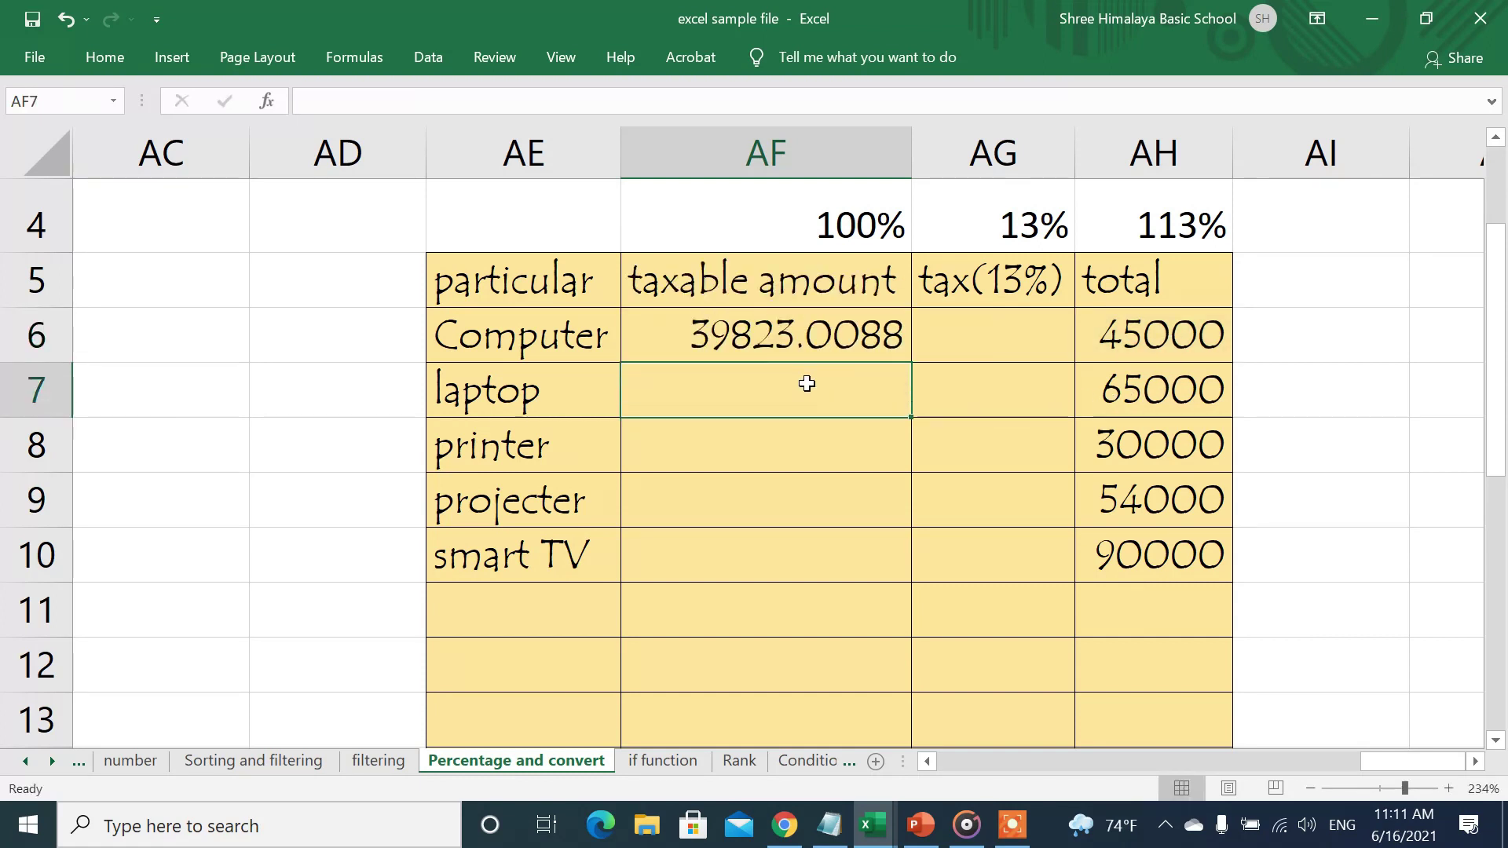
pyautogui.write('=')
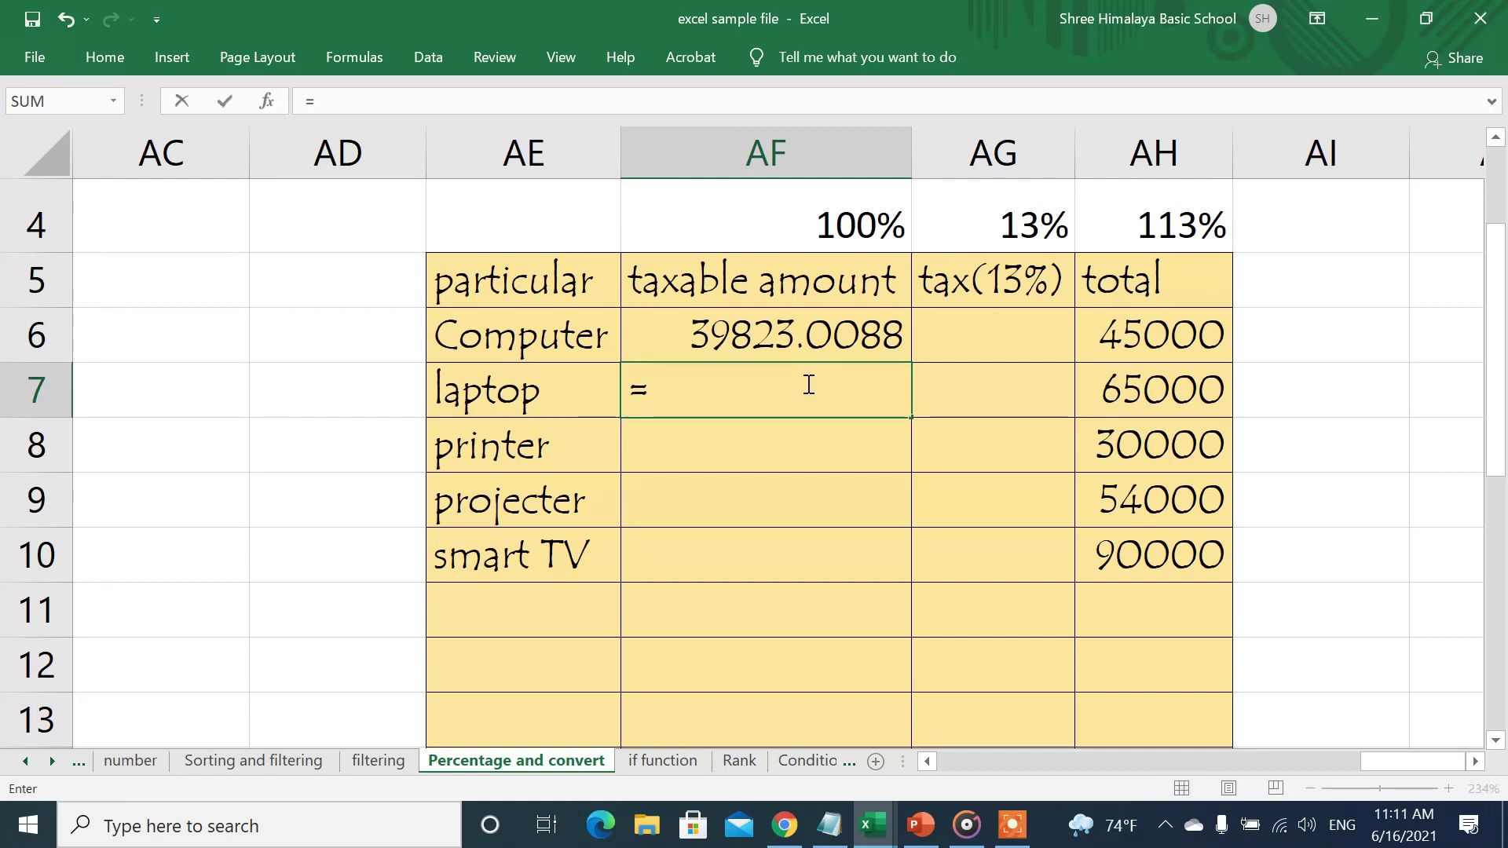
pyautogui.click(1149, 402)
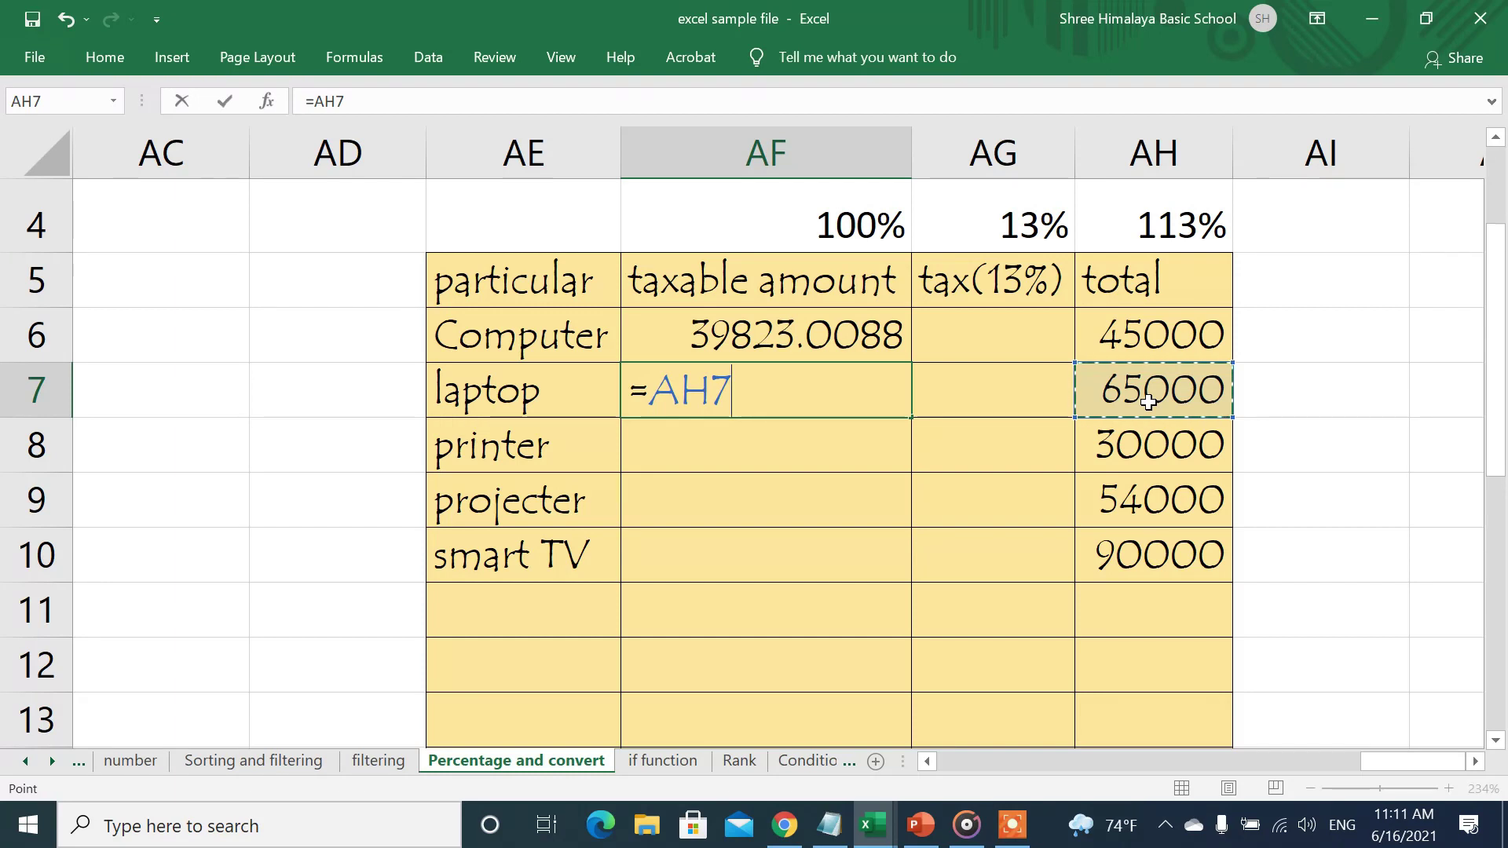
pyautogui.write('/')
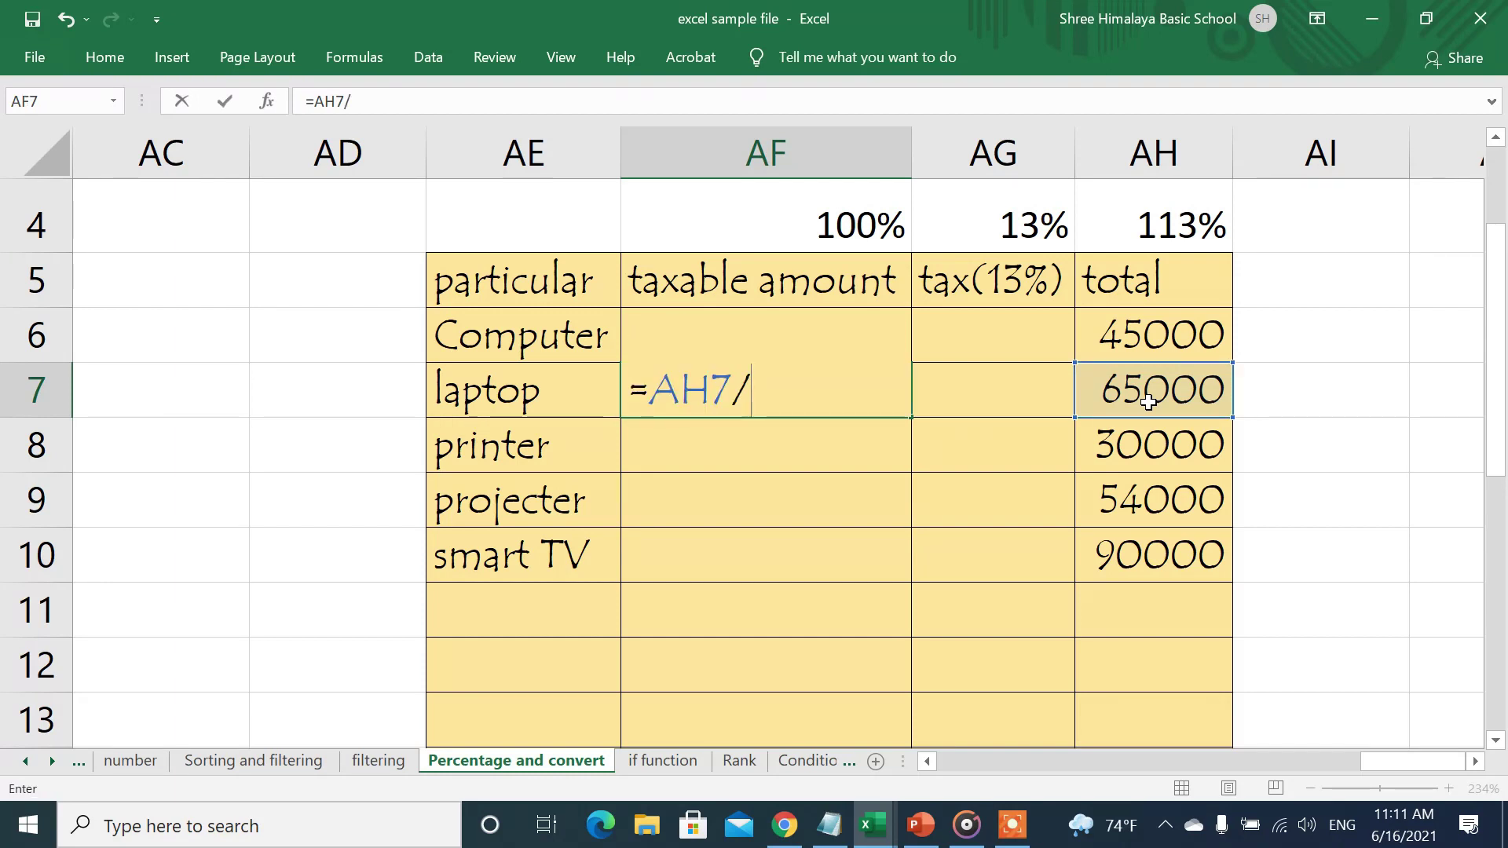
pyautogui.write('1.1')
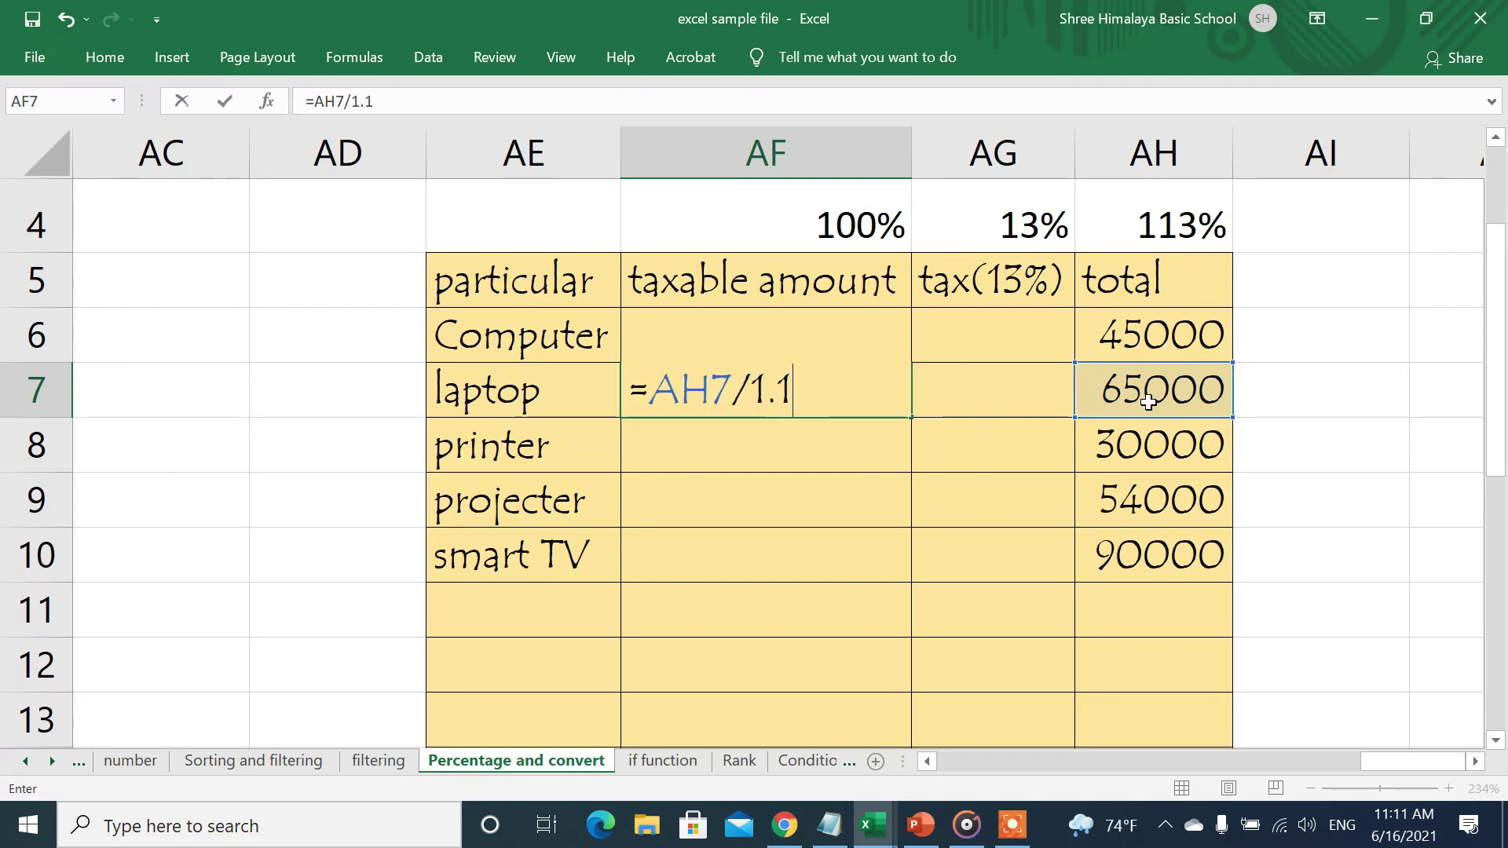
pyautogui.write('3')
pyautogui.press('Return')
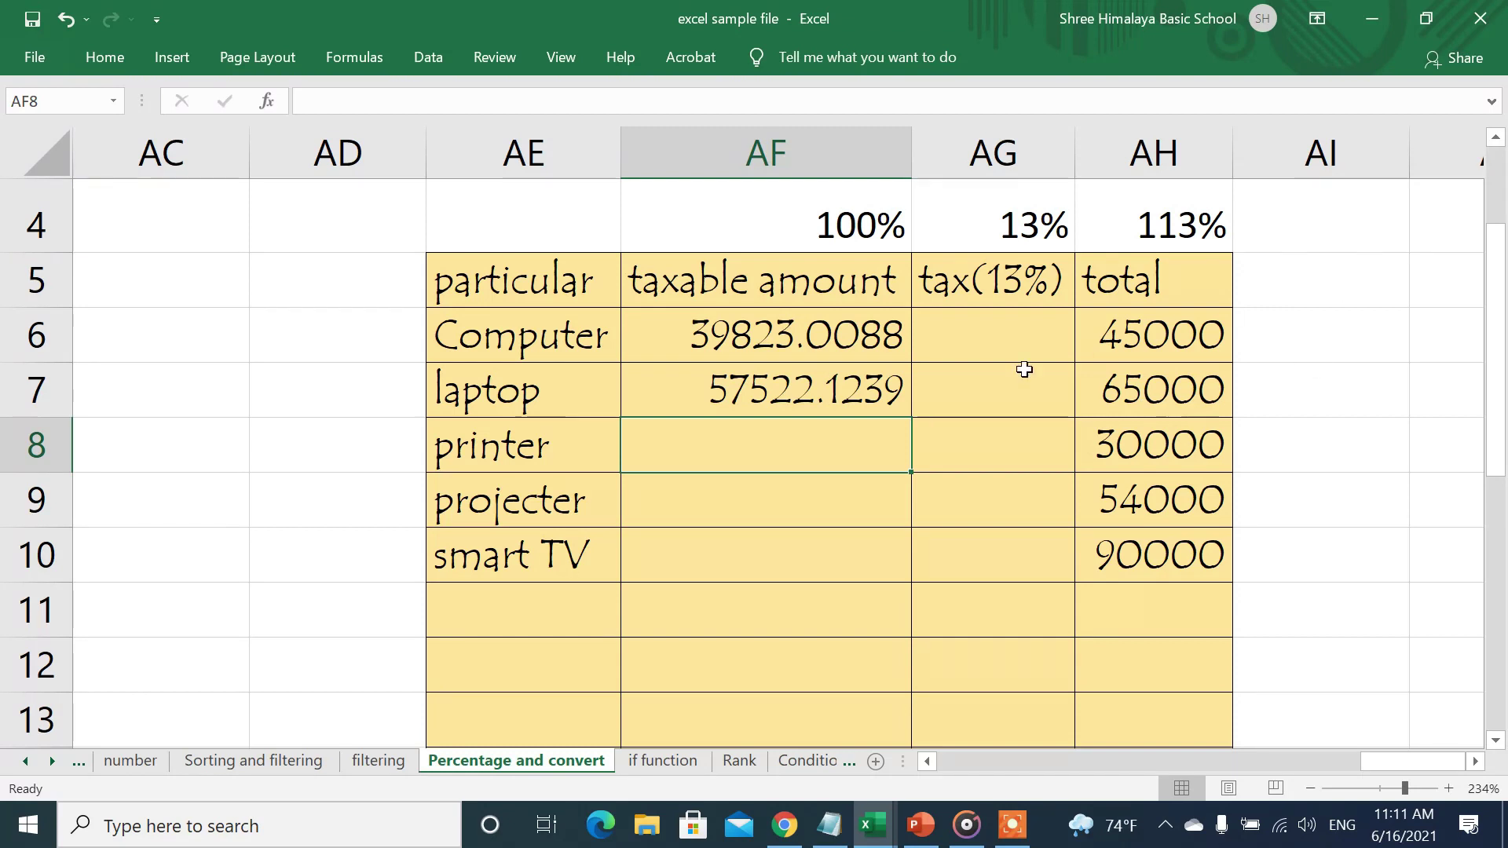
# Enter =AF6*13% in the Computer tax(13%) cell, giving 5177.
pyautogui.click(993, 345)
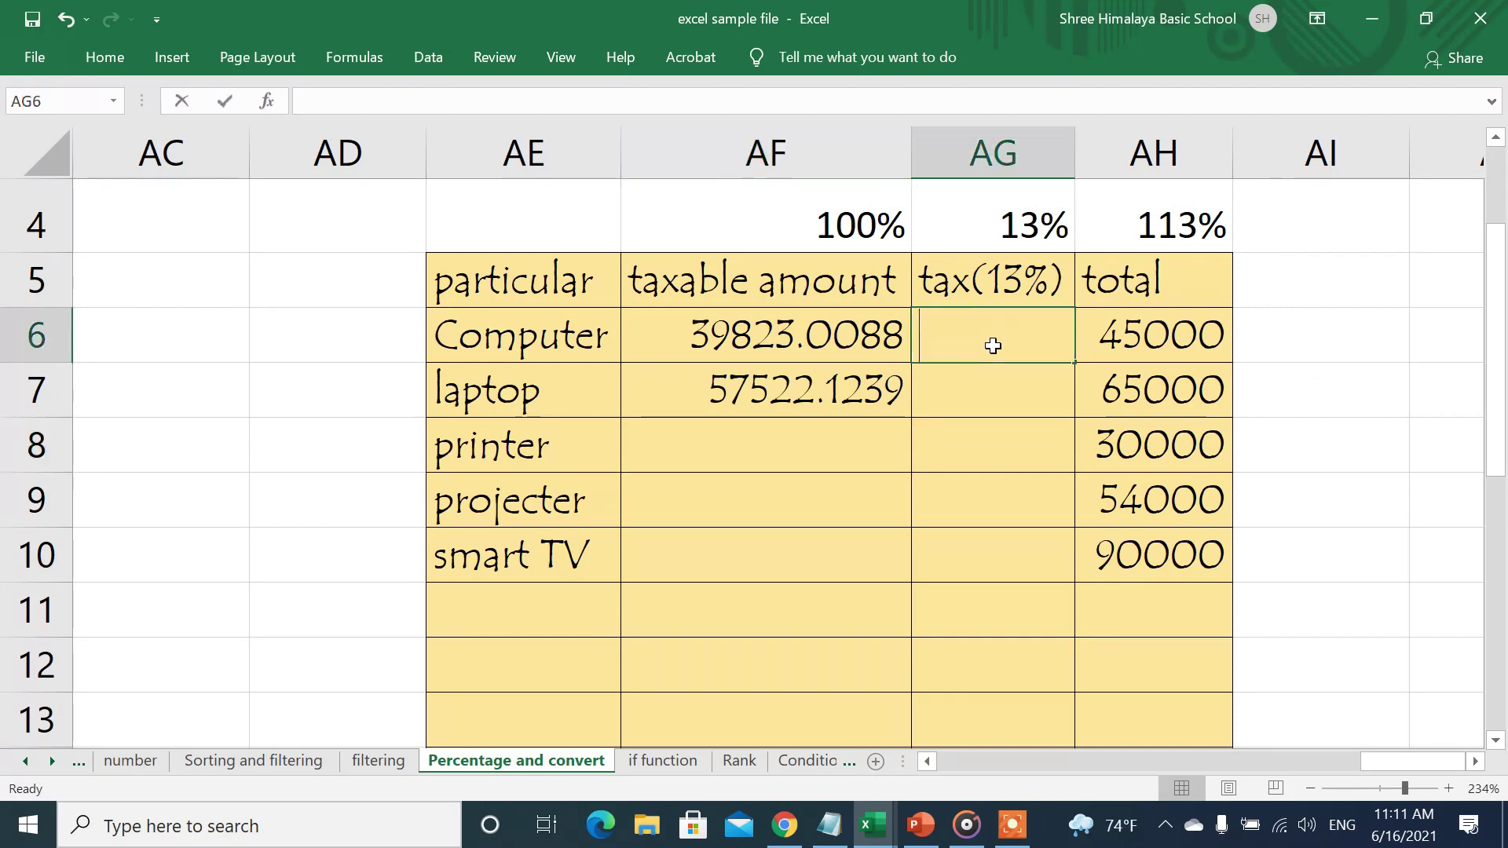
pyautogui.write('=')
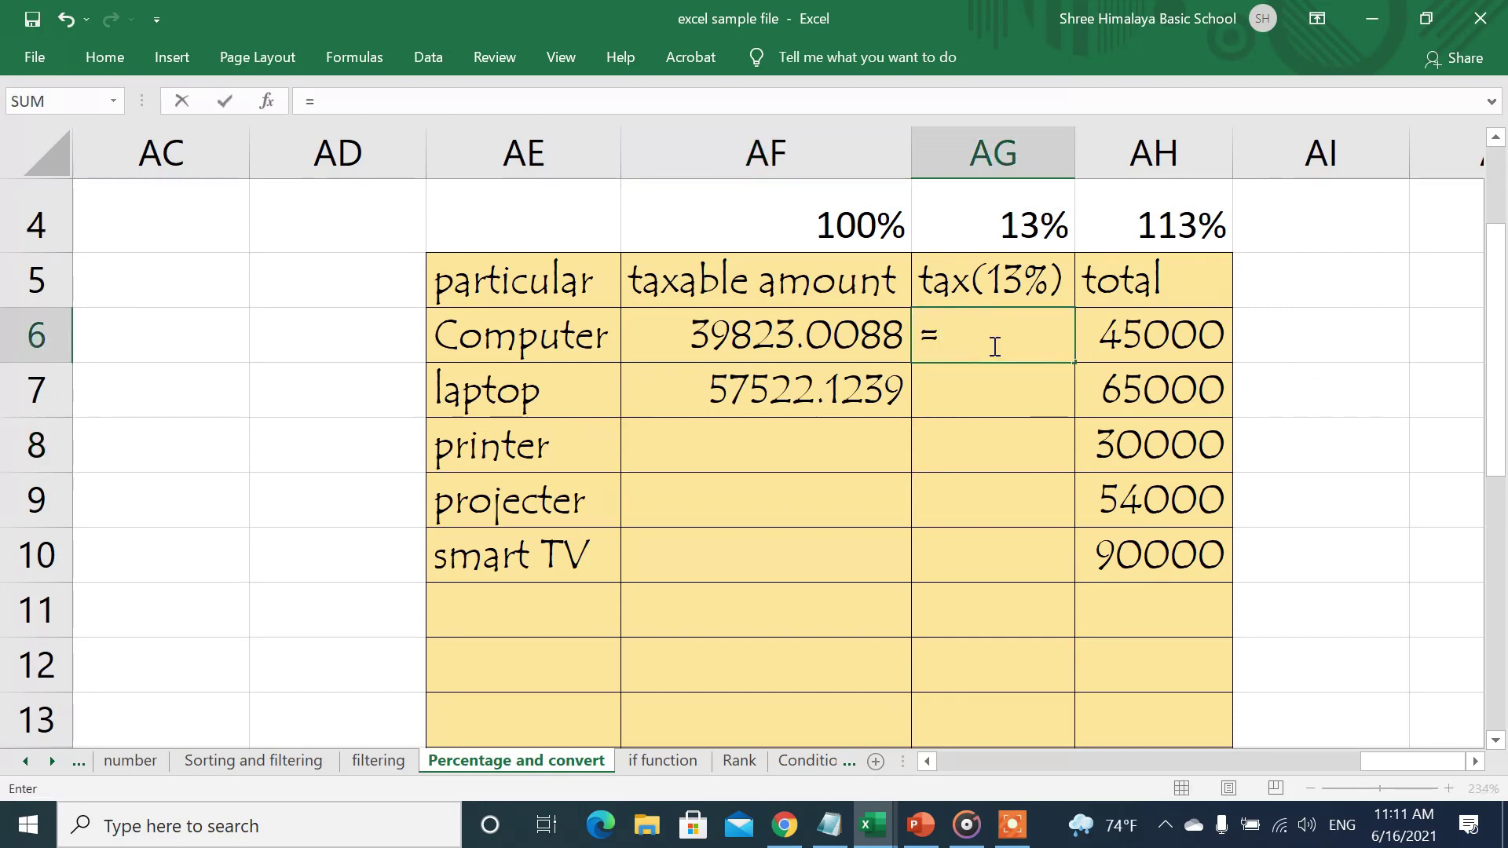
pyautogui.click(725, 346)
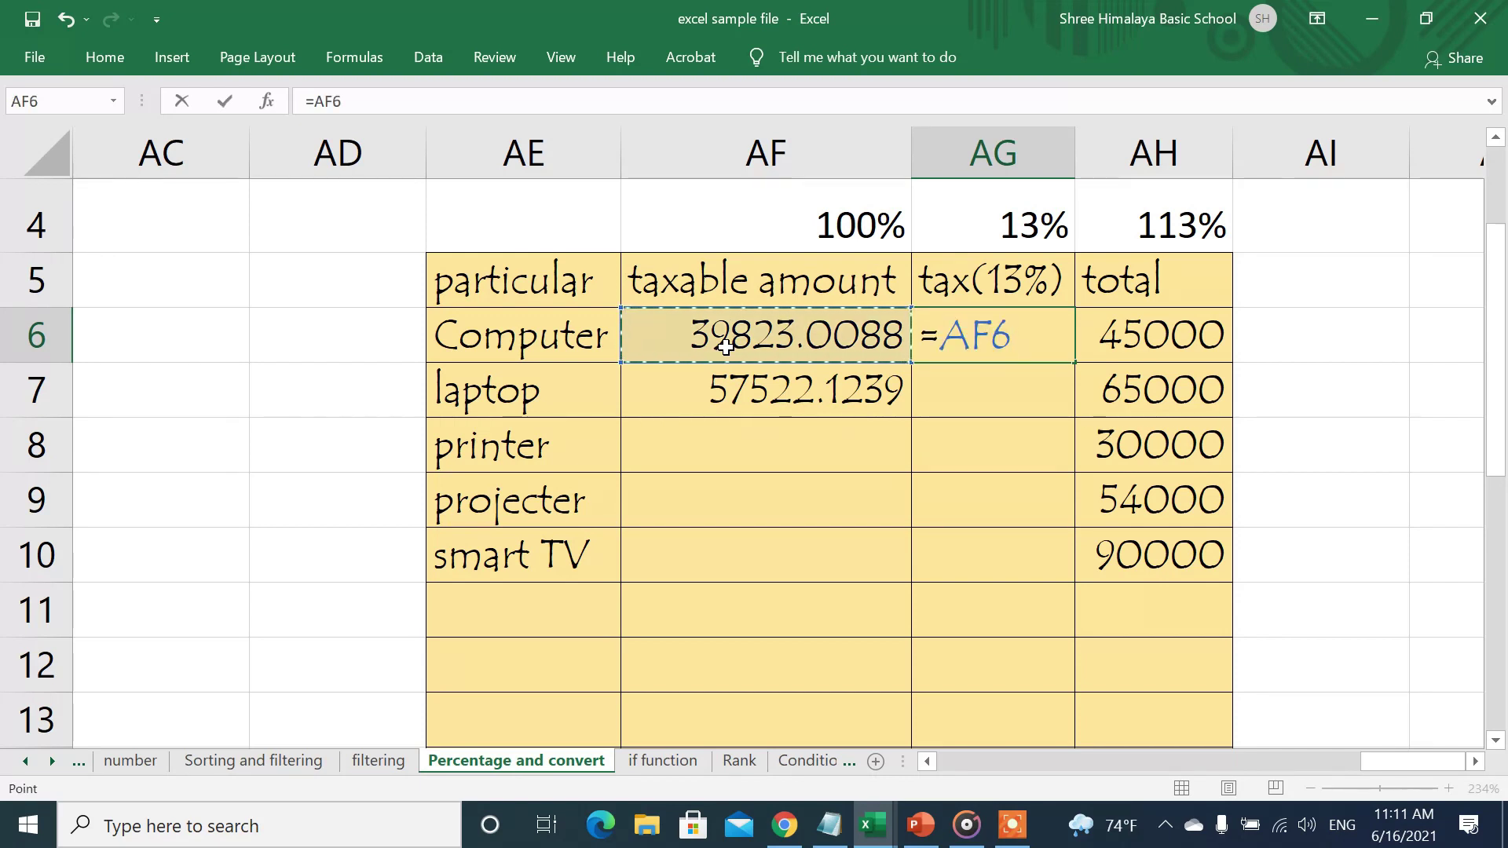
pyautogui.write('*')
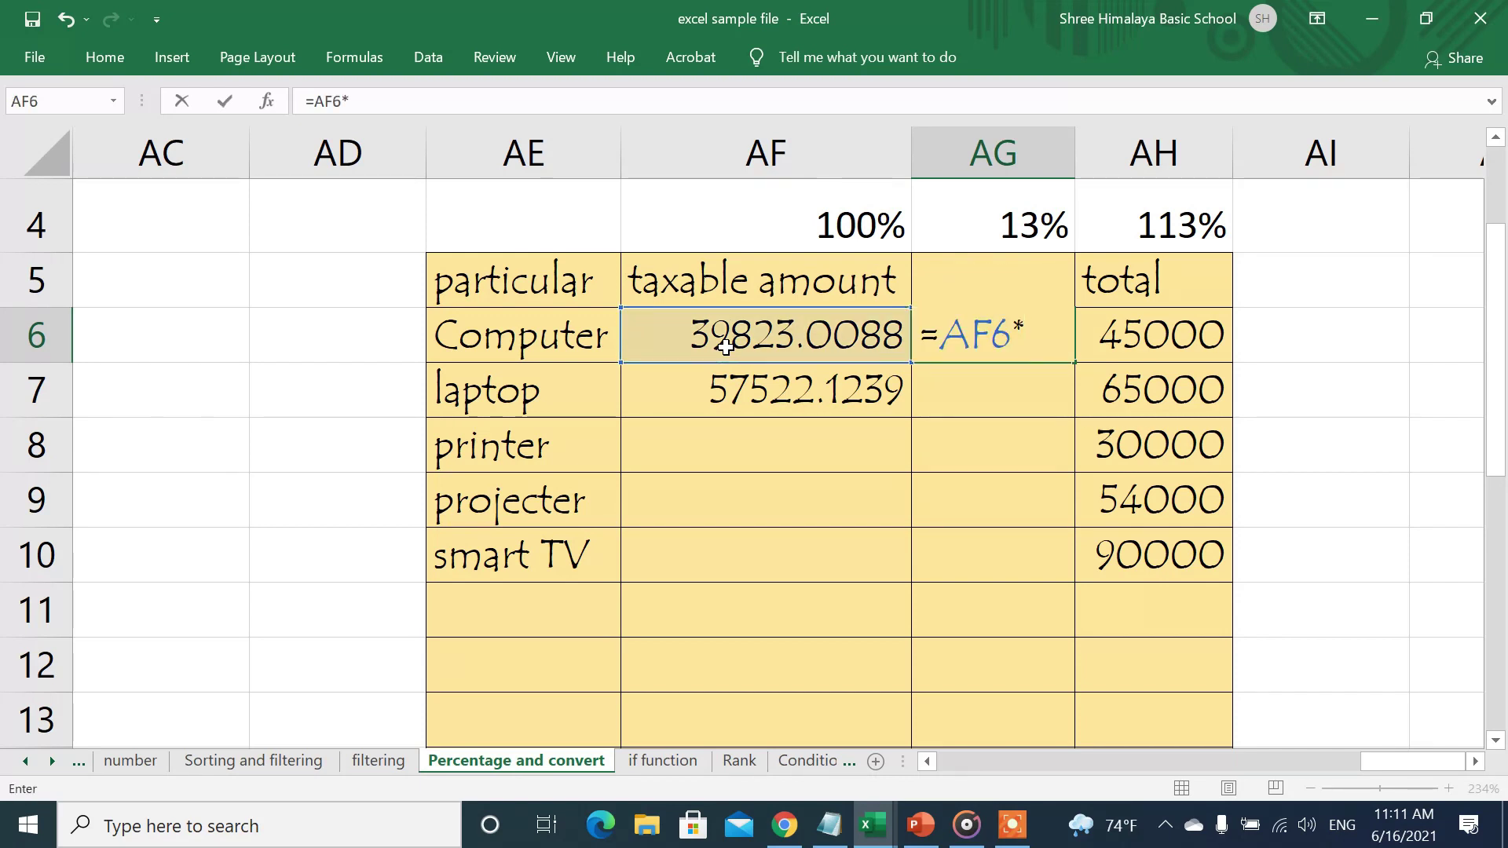
pyautogui.write('13%')
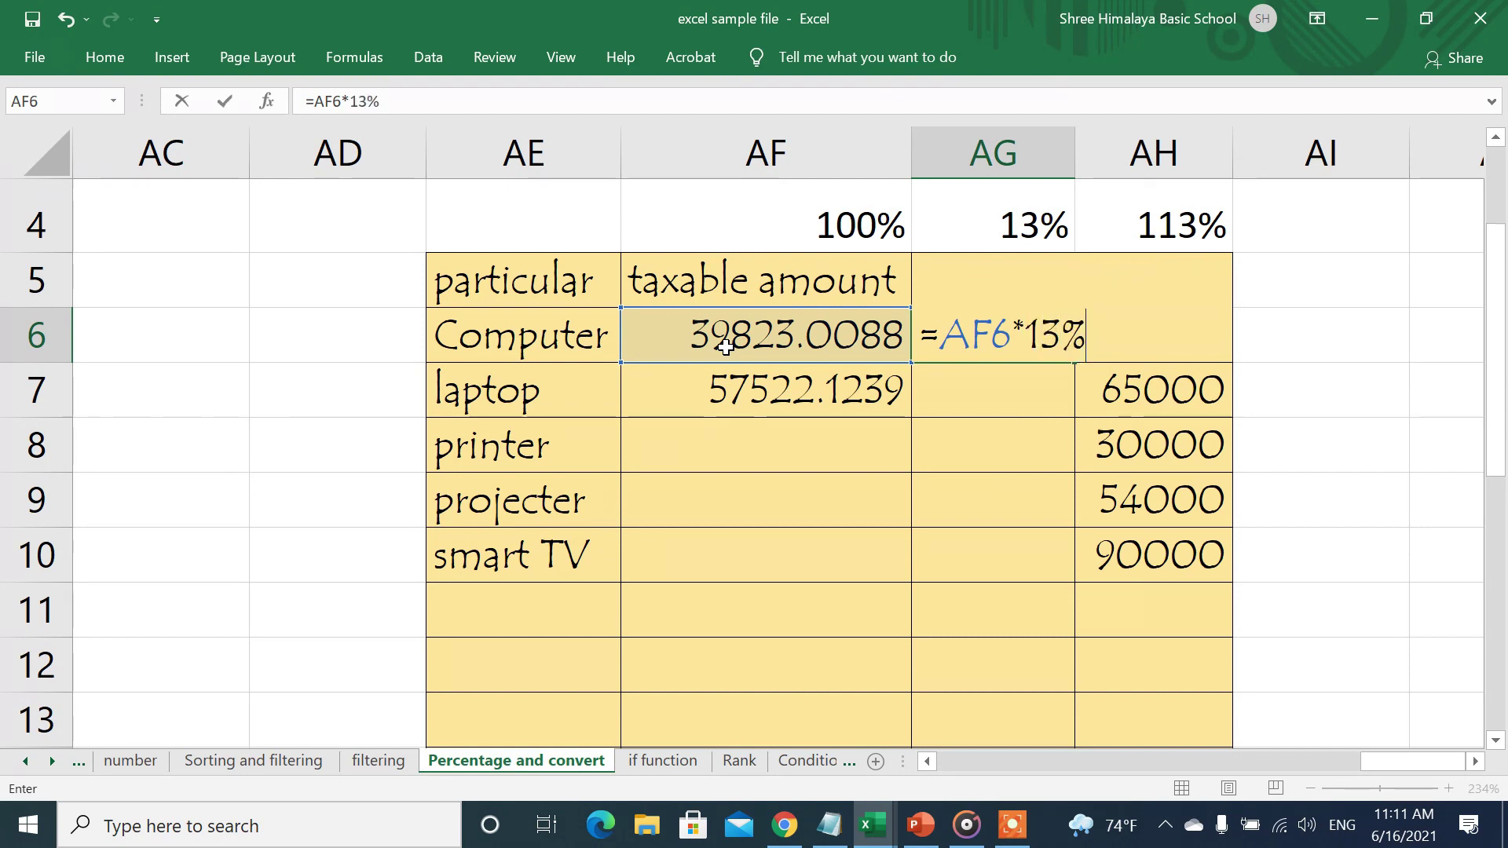
pyautogui.press('Return')
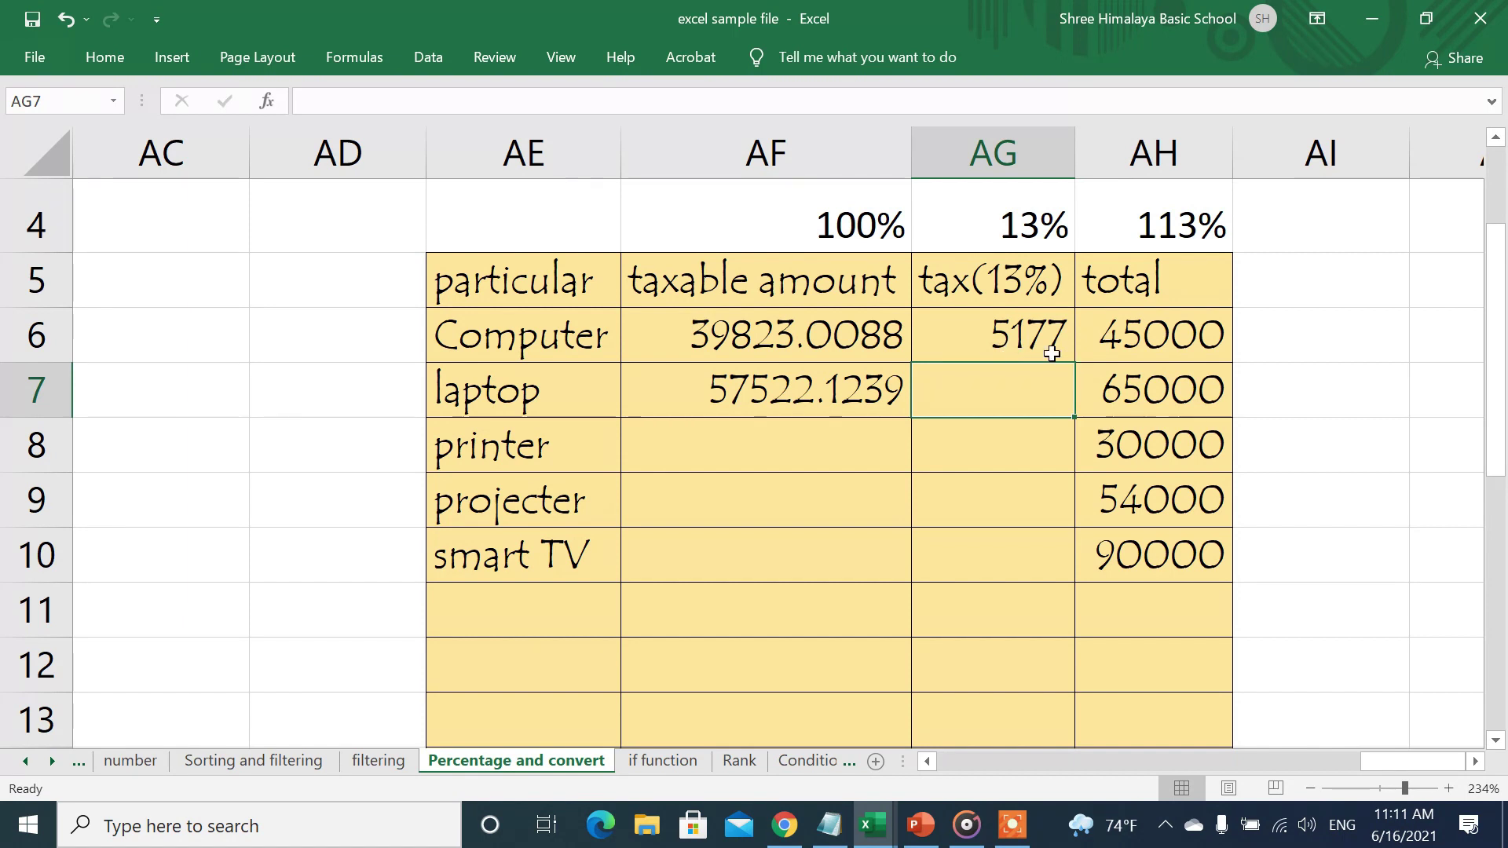
pyautogui.click(1052, 354)
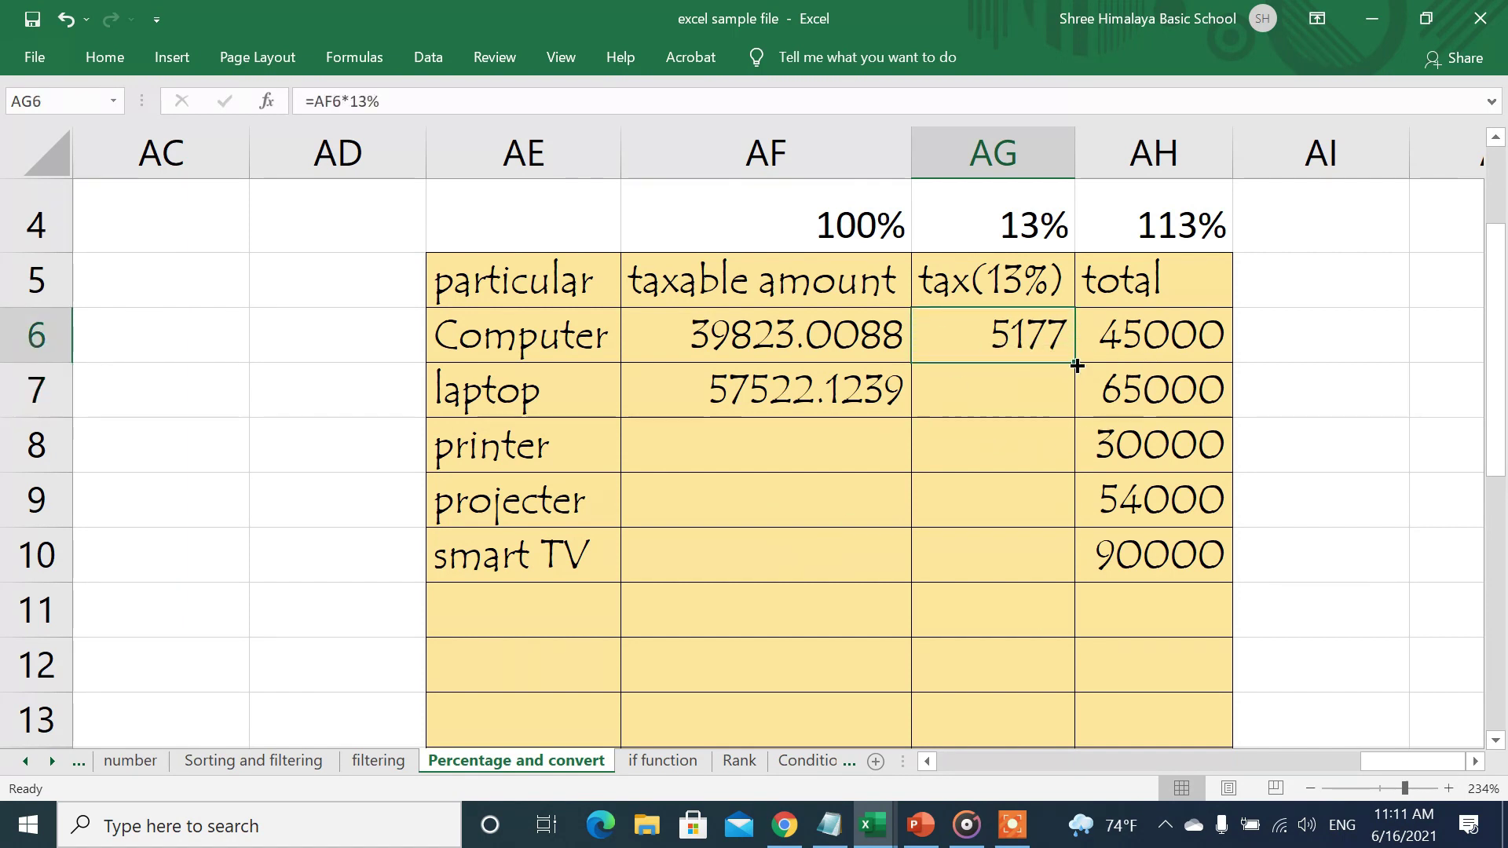
# Fill the 13% tax down AG6:AG10 and taxable amounts down AF7:AF10 through smart TV.
pyautogui.moveTo(1077, 365); pyautogui.dragTo(1080, 580)
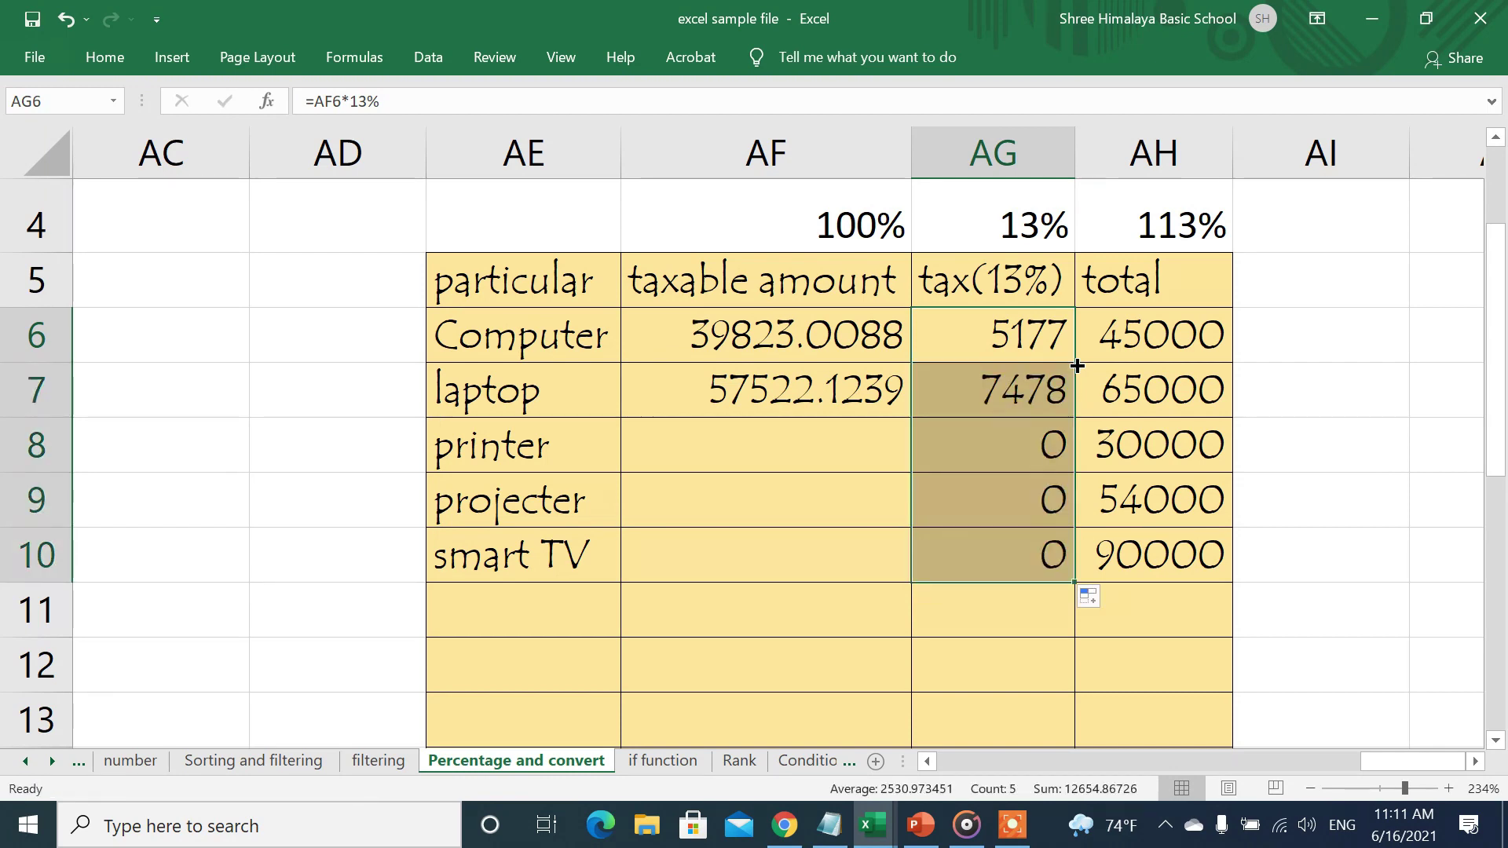
pyautogui.click(829, 406)
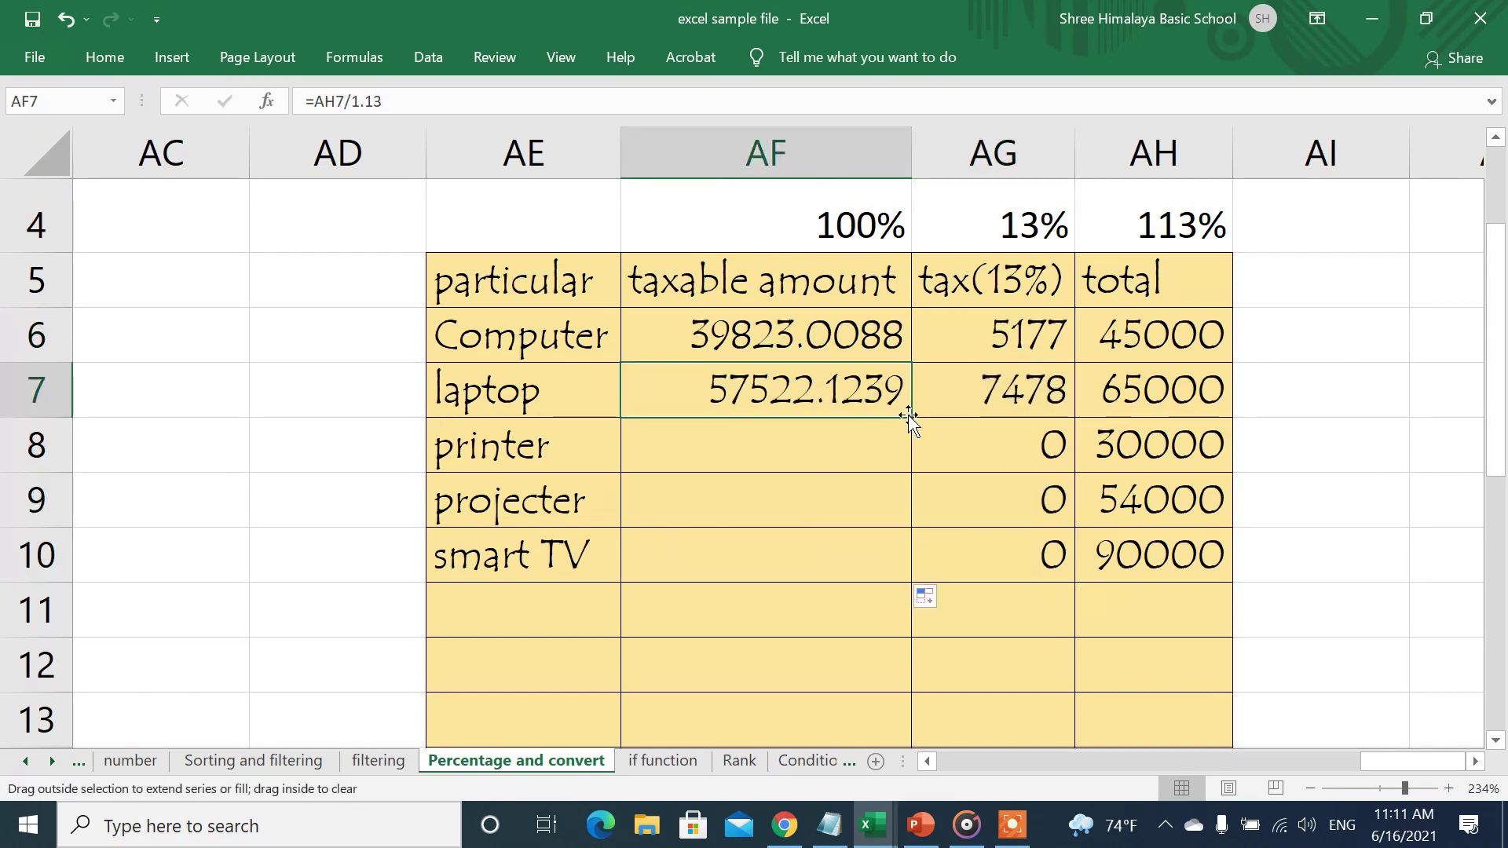
pyautogui.doubleClick(910, 417)
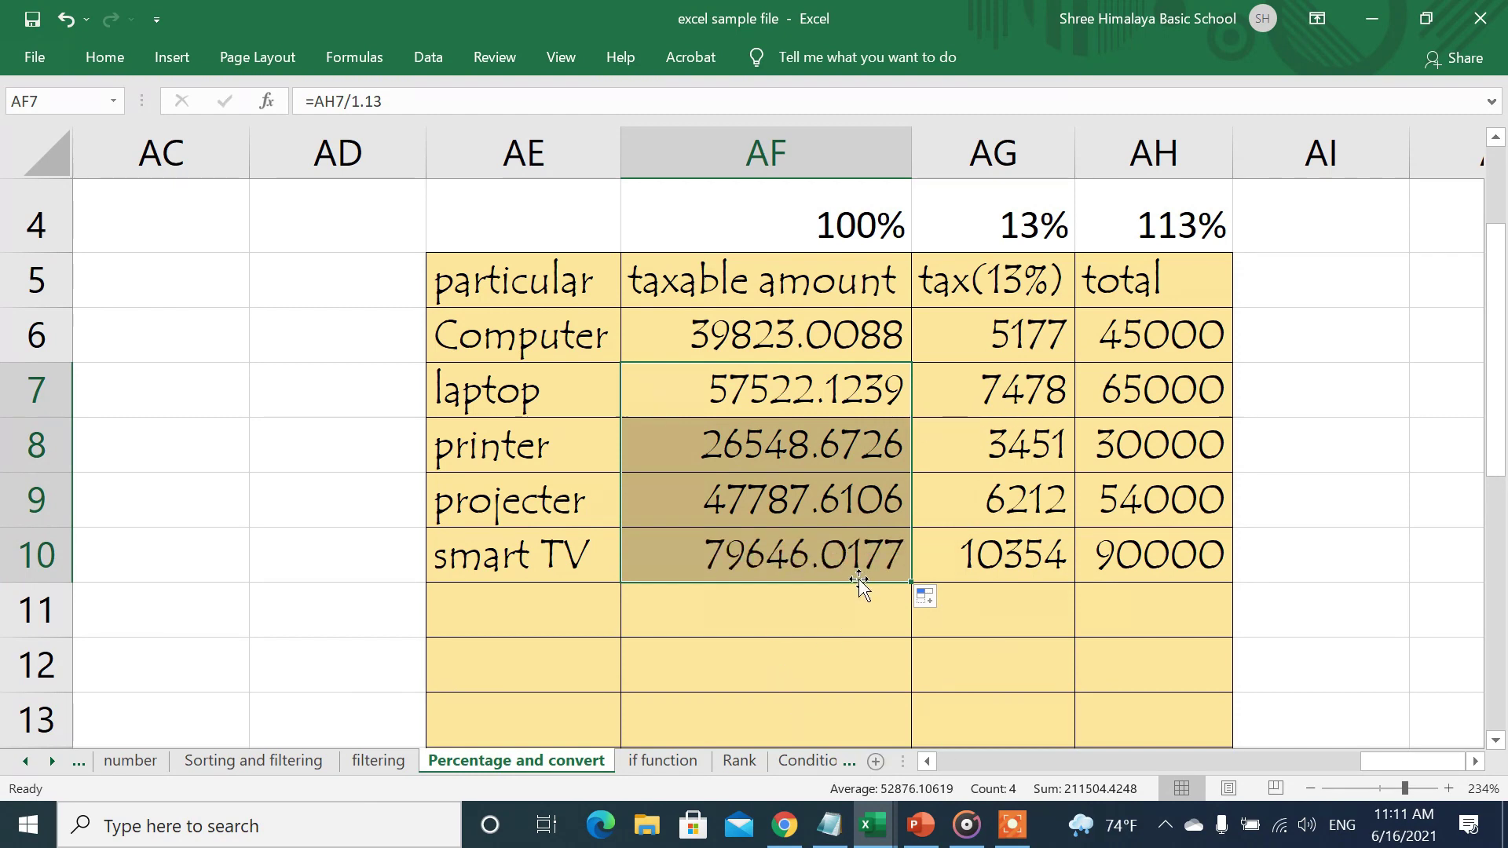